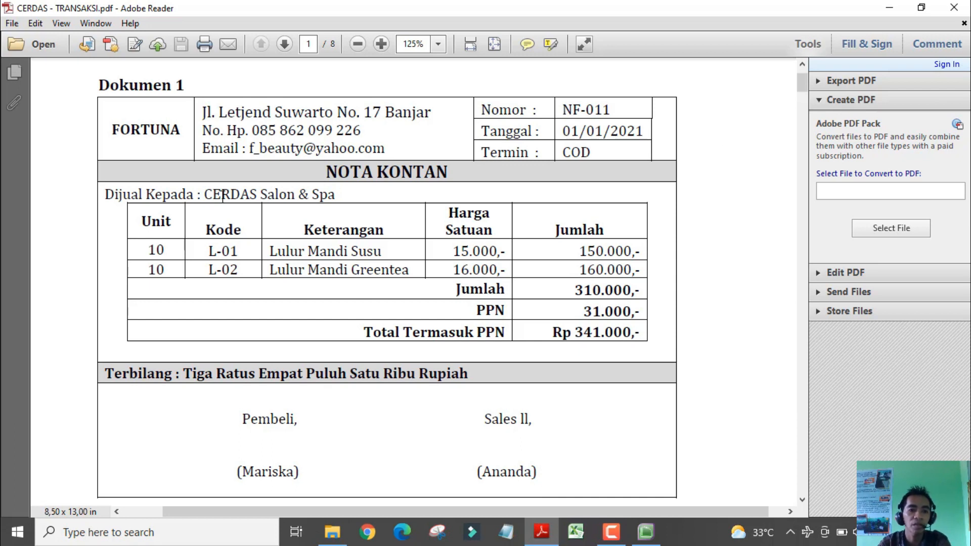
# Switch from the Fortuna invoice PDF to MYOB Accounting and start a new purchase entry with Tax Inclusive turned off
pyautogui.moveTo(205, 194); pyautogui.dragTo(341, 196)
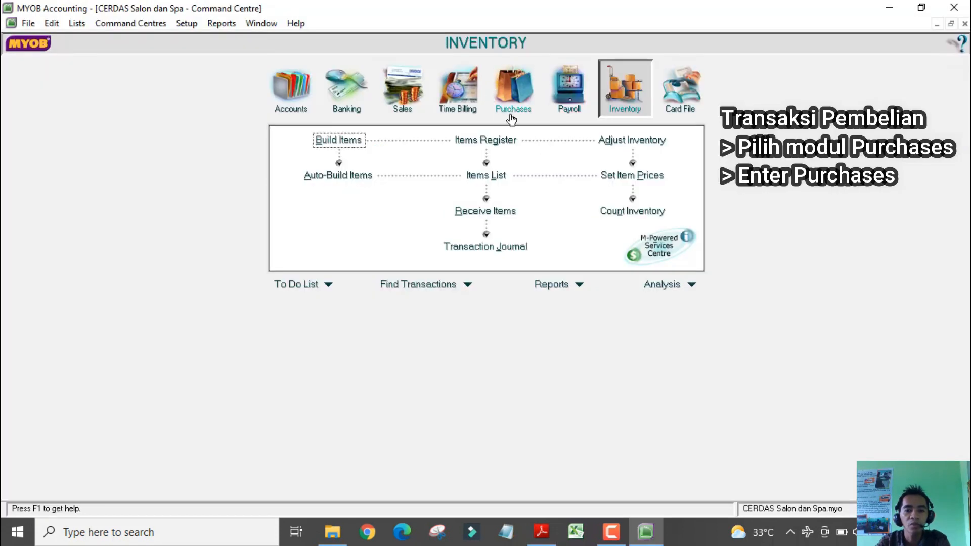
pyautogui.click(513, 90)
pyautogui.click(490, 174)
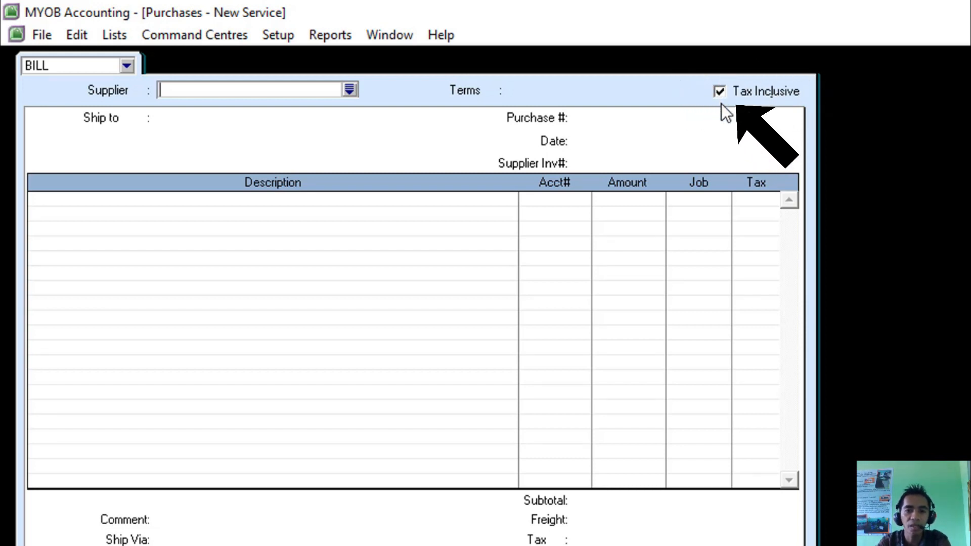
pyautogui.click(756, 92)
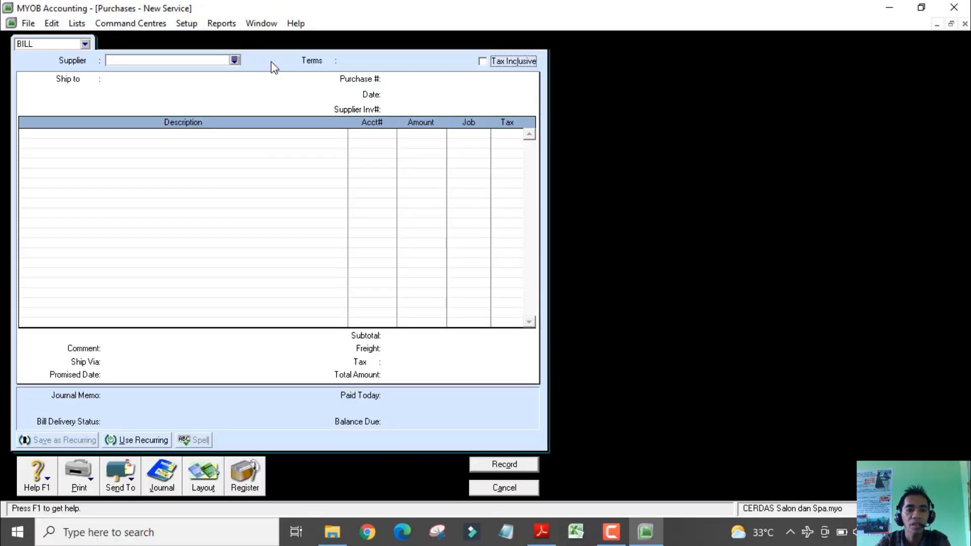
# Fill in the bill header with supplier Fortuna Beauty Store, supplier invoice number NF-011 and date 1/1/2021
pyautogui.click(235, 60)
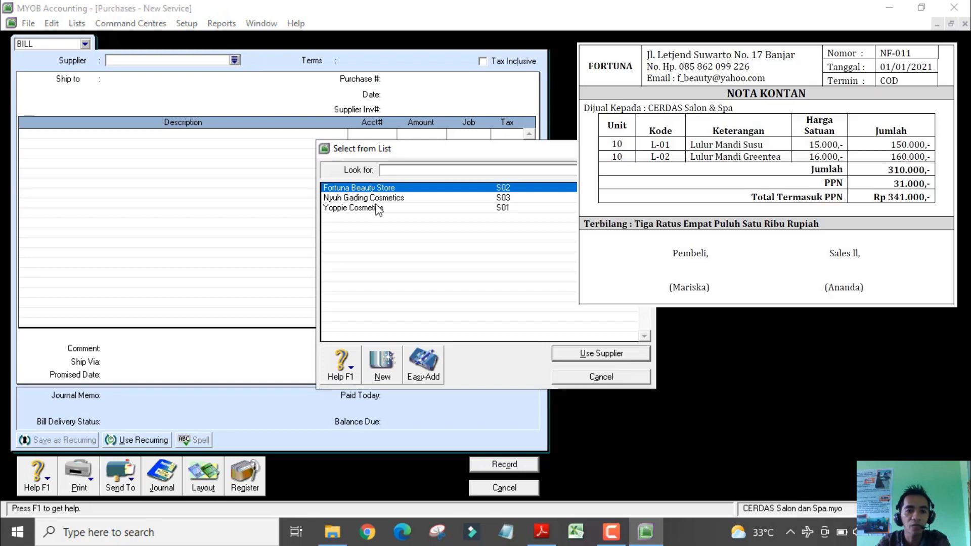
pyautogui.doubleClick(384, 183)
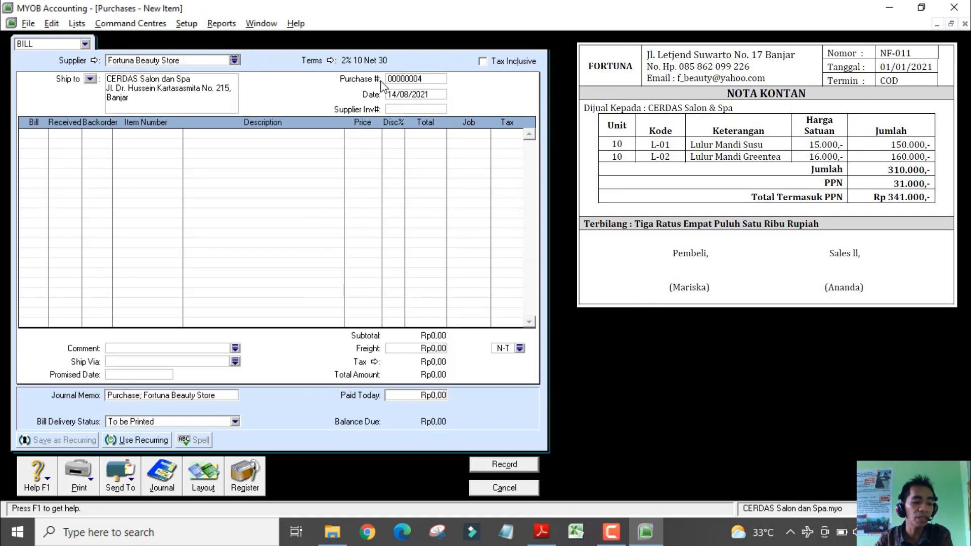
pyautogui.click(429, 109)
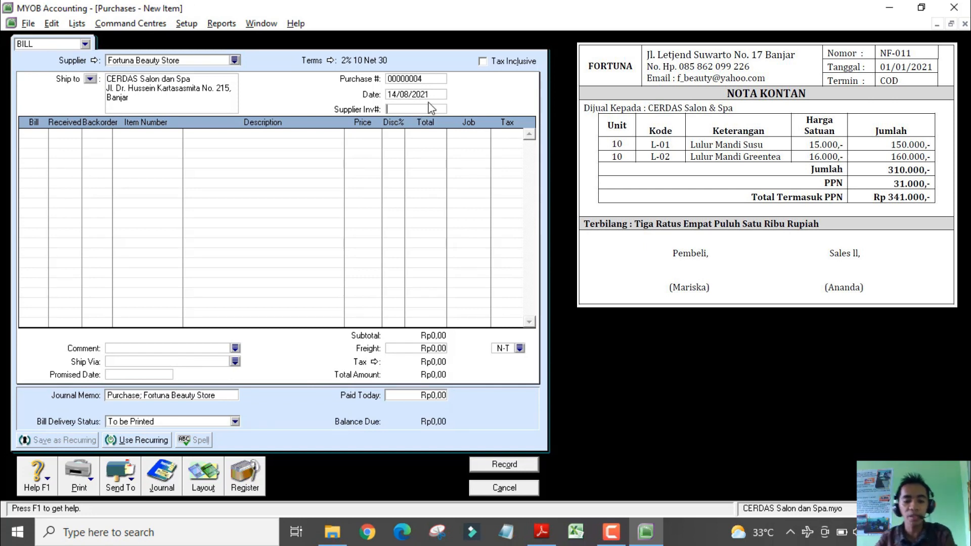
pyautogui.write('NF-011')
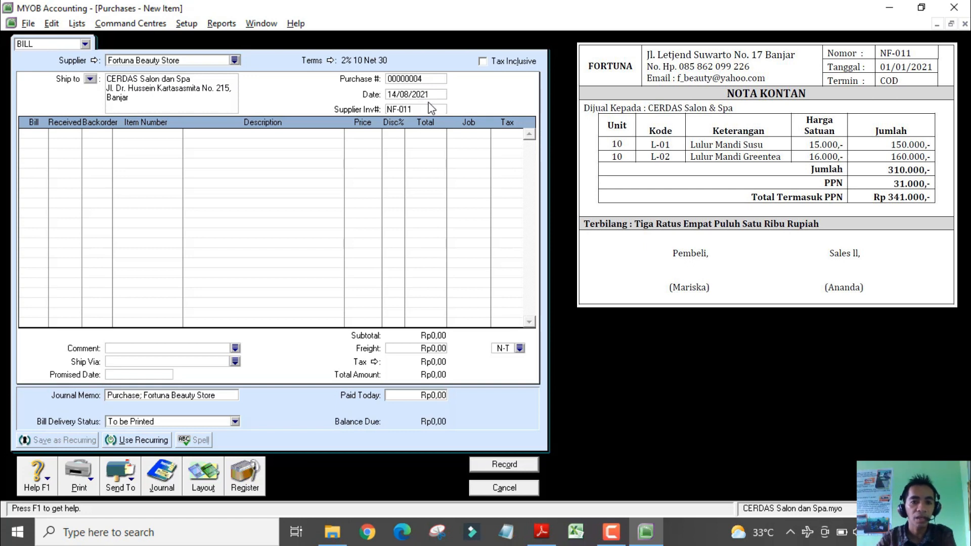
pyautogui.click(423, 98)
pyautogui.write('1/1/2021')
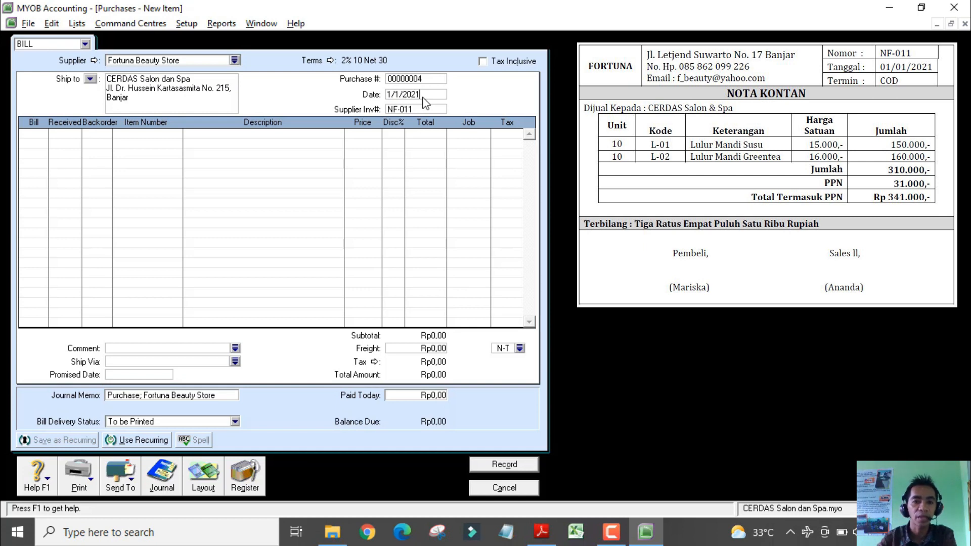
pyautogui.press('Tab')
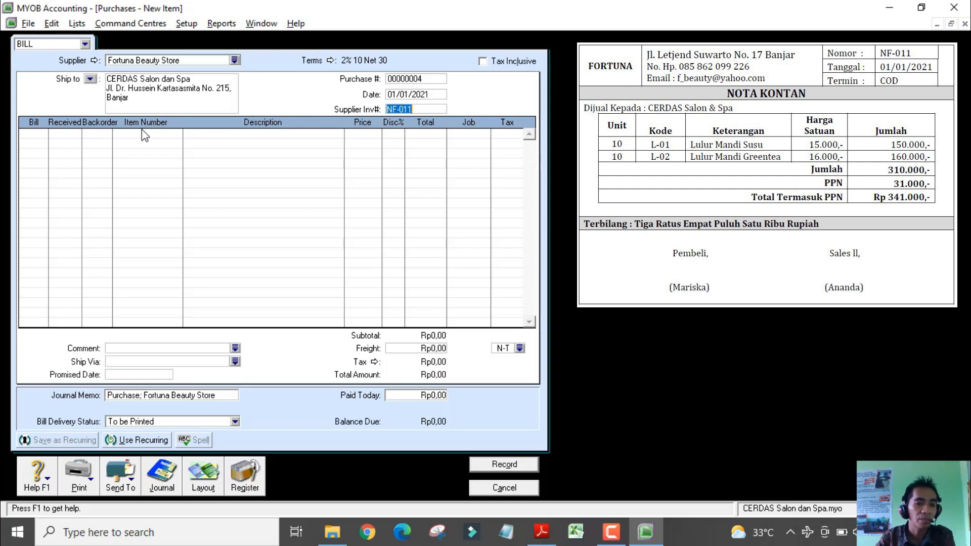
# Add a first line billing 10 units of item L-01 (Lulur Mandi Susu) at a price of 15000
pyautogui.click(36, 134)
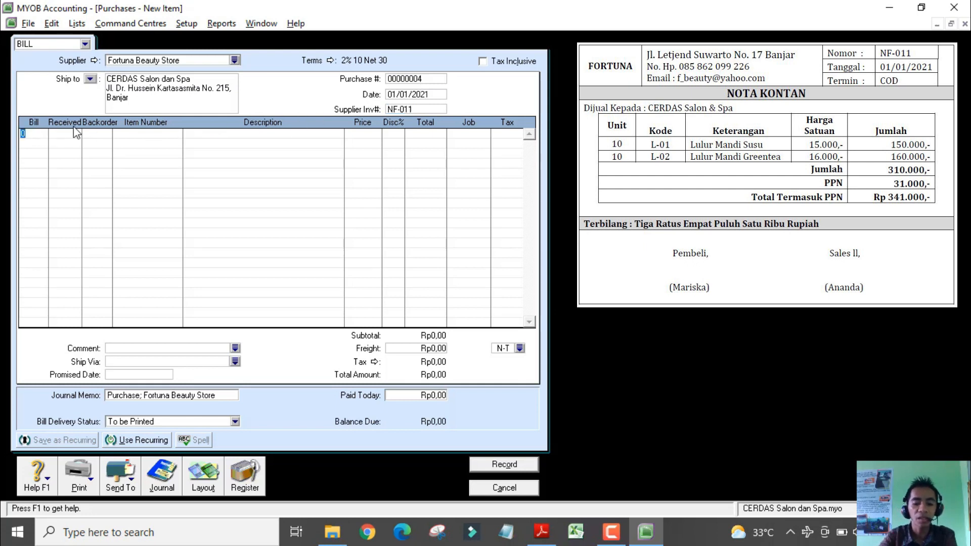
pyautogui.write('10')
pyautogui.press('Tab')
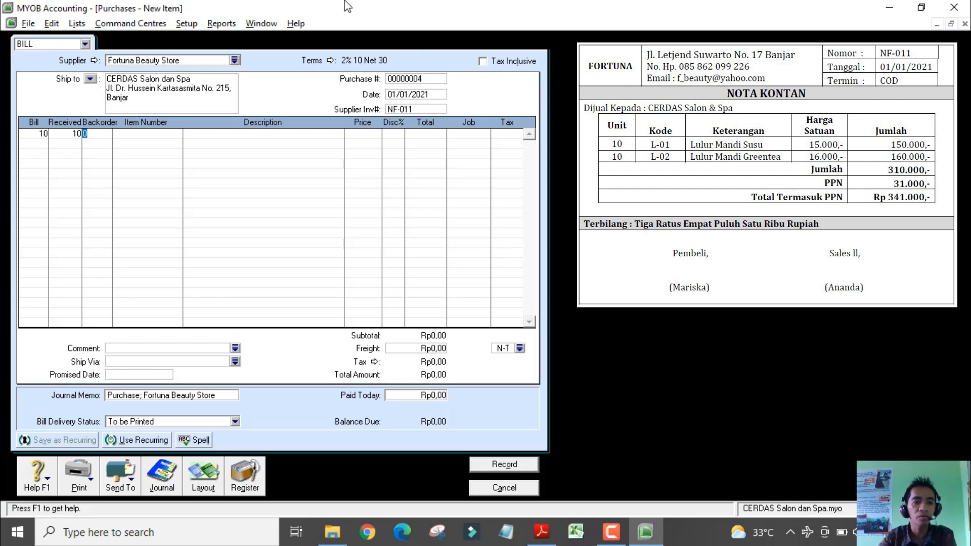
pyautogui.press('Tab')
pyautogui.write('L')
pyautogui.press('Tab')
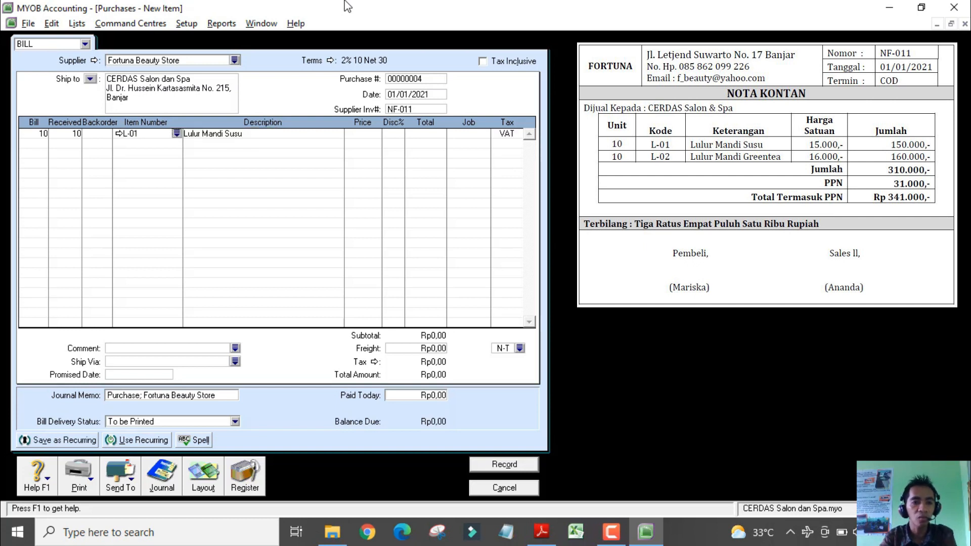
pyautogui.press('Tab')
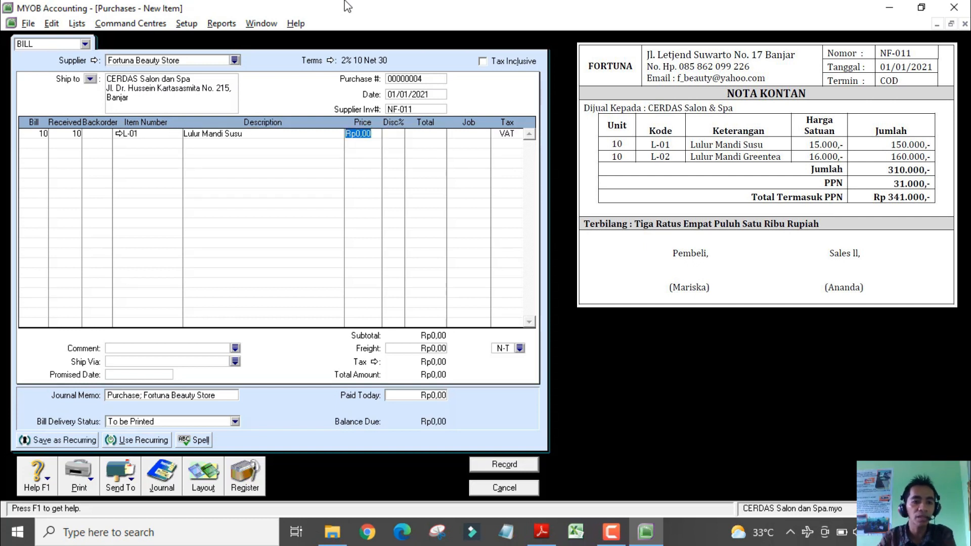
pyautogui.write('15')
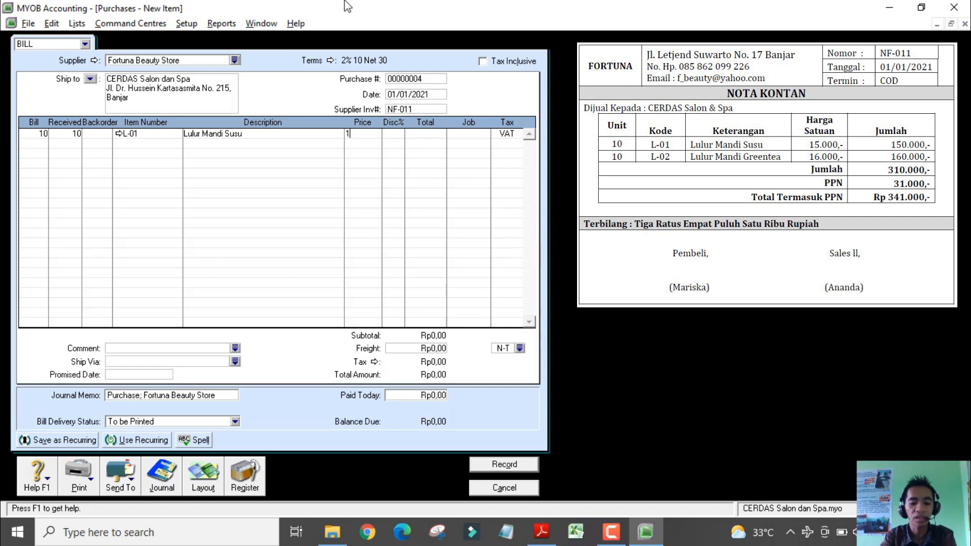
pyautogui.write('000')
pyautogui.press('Return')
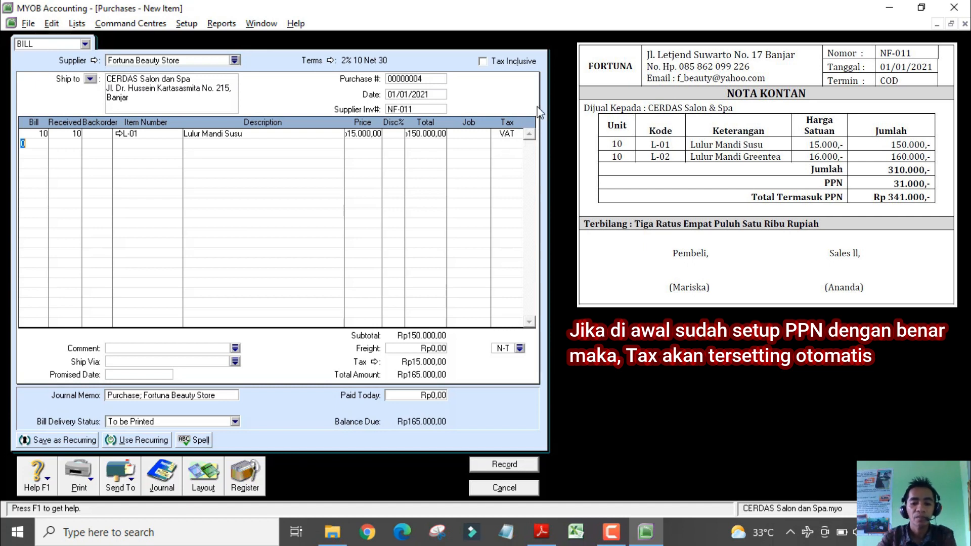
# Add a second line billing 10 units of item L-02 (Lulur Mandi Greentea) at a price of 16000
pyautogui.write('10')
pyautogui.press('Tab')
pyautogui.press('Tab')
pyautogui.press('Tab')
pyautogui.write('L-02')
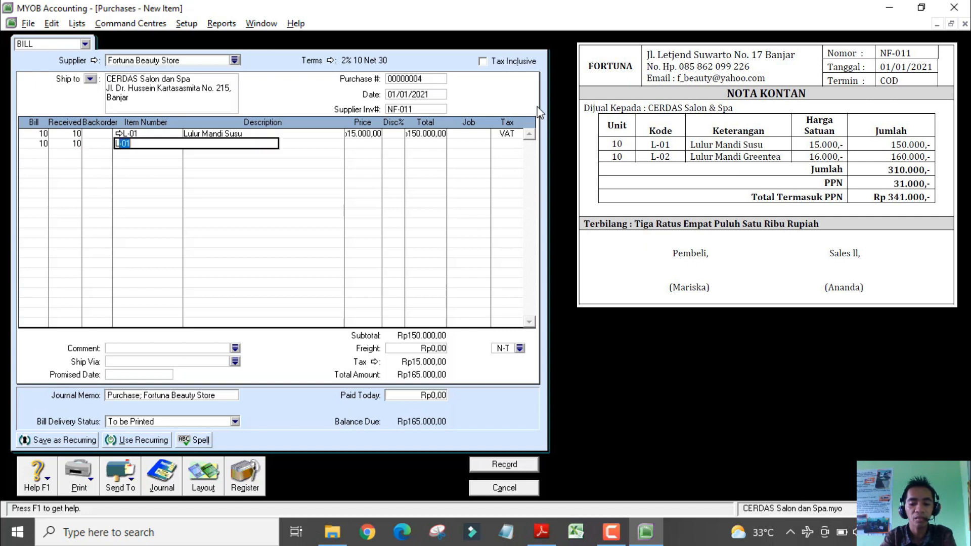
pyautogui.press('Tab')
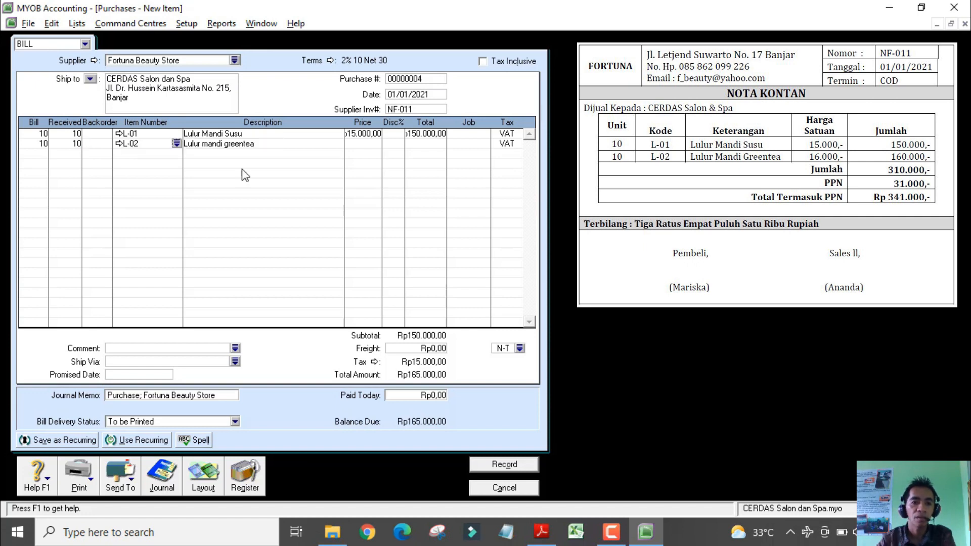
pyautogui.click(379, 144)
pyautogui.write('16000')
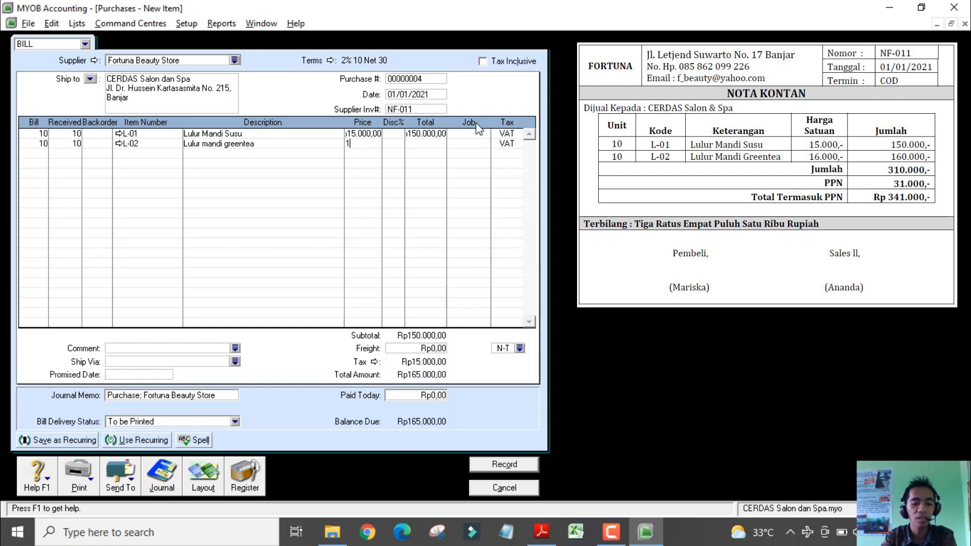
pyautogui.press('Tab')
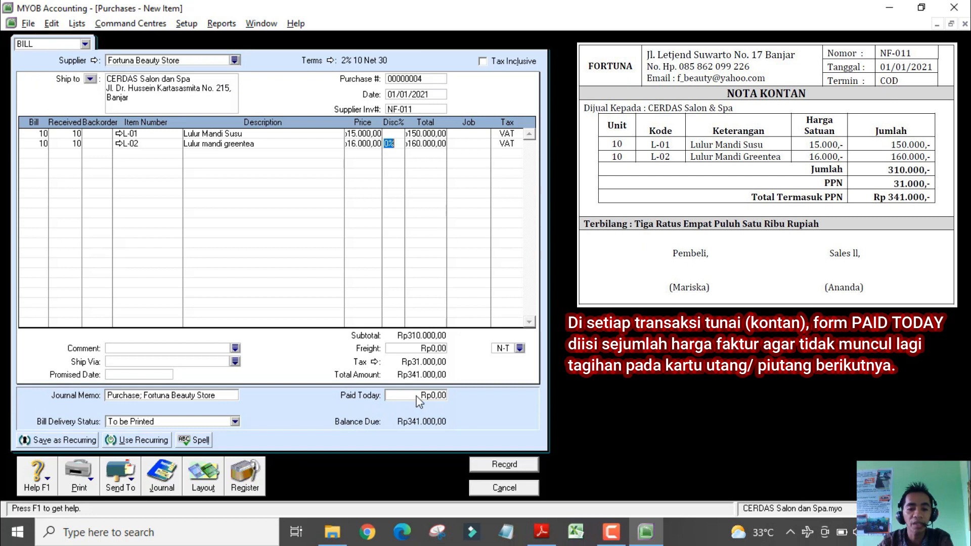
# Set the Paid Today amount of the Fortuna bill to 341000
pyautogui.click(446, 394)
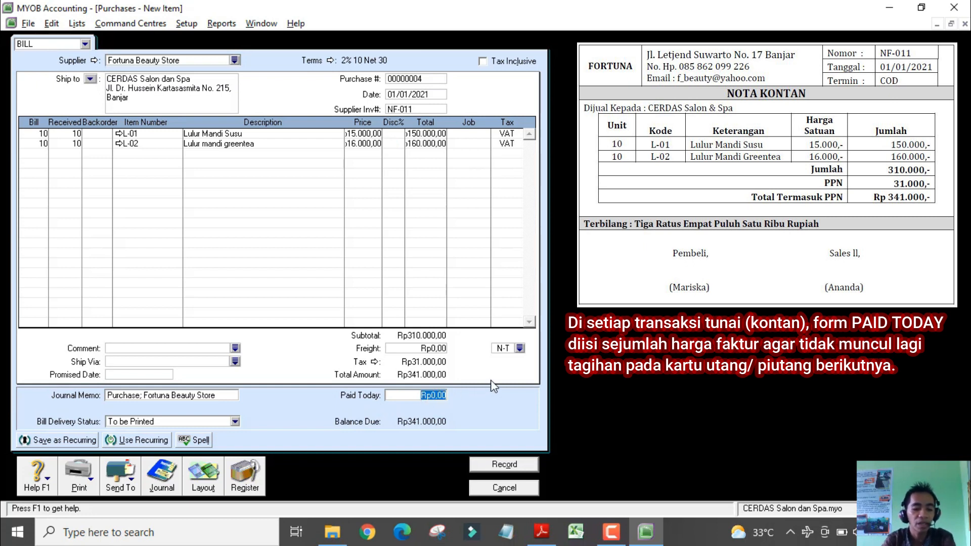
pyautogui.write('341')
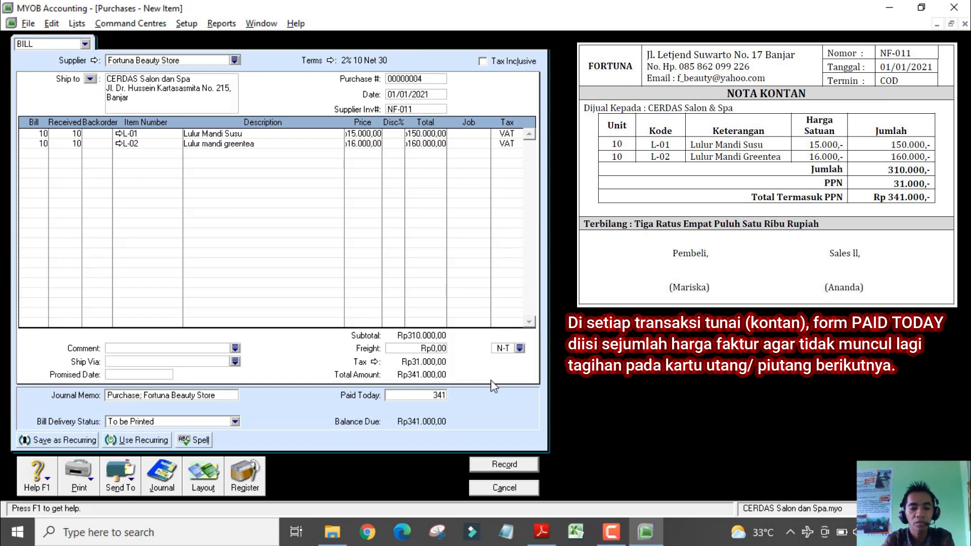
pyautogui.write('000')
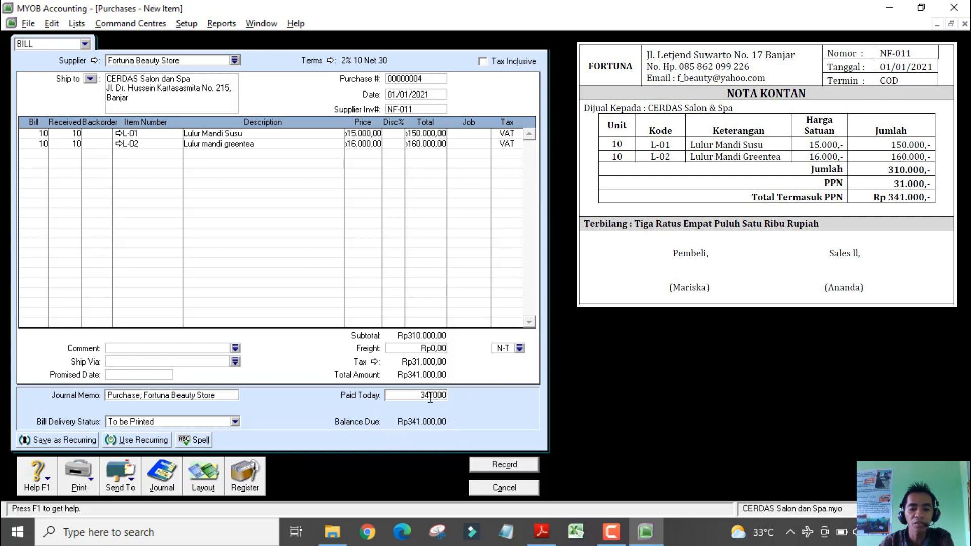
pyautogui.press('Tab')
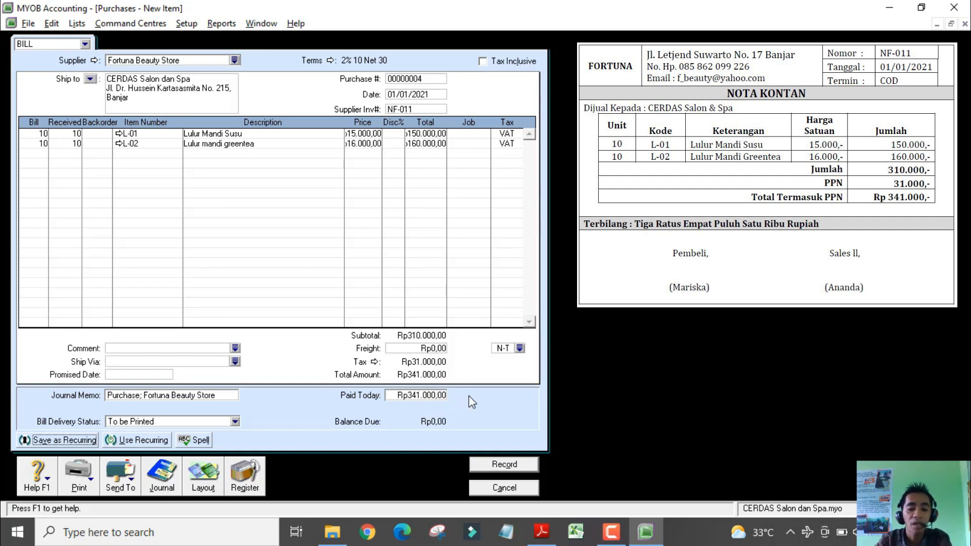
# Record the Fortuna purchase with its tax codes kept and the cheque accepted, and close the purchase form
pyautogui.click(524, 463)
pyautogui.click(592, 282)
pyautogui.click(599, 283)
pyautogui.click(598, 283)
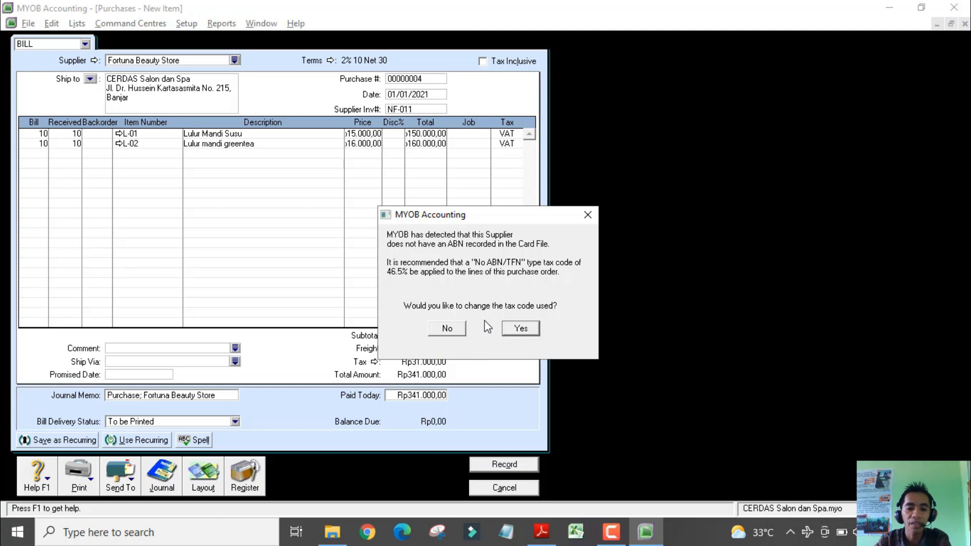
pyautogui.click(447, 328)
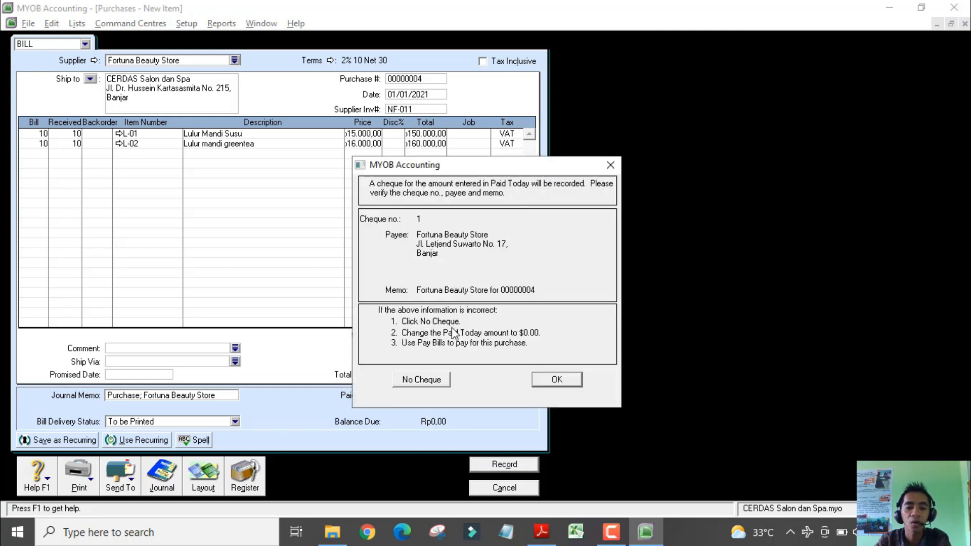
pyautogui.click(564, 381)
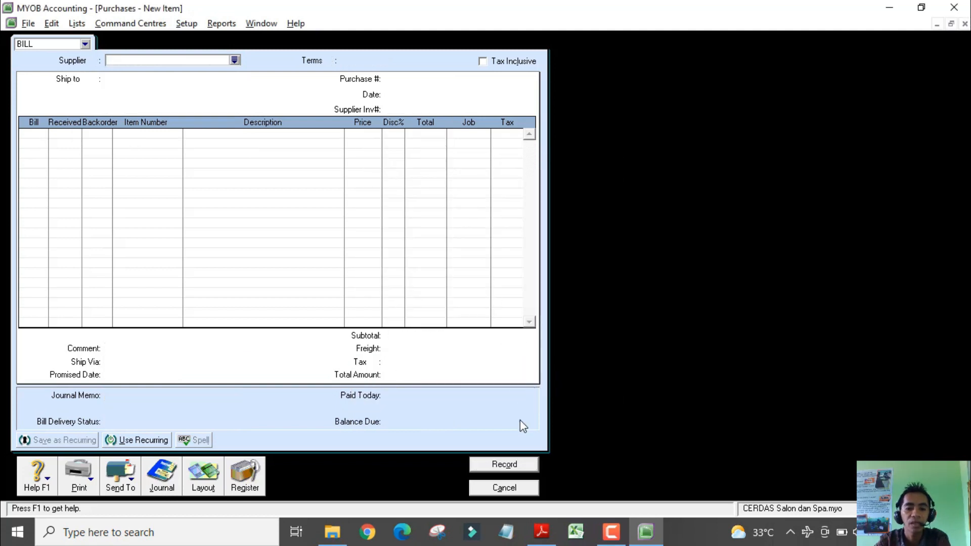
pyautogui.click(515, 489)
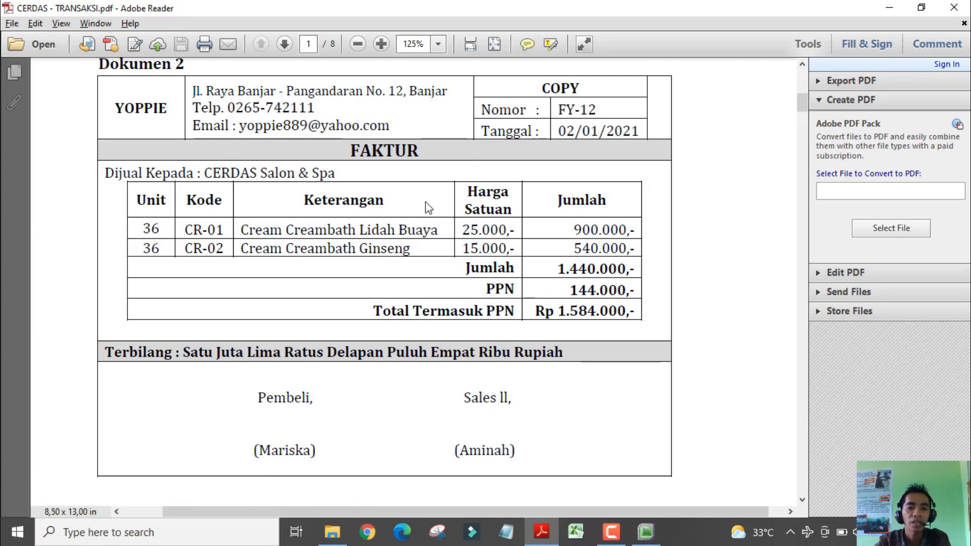
# Switch from the Yoppie invoice PDF back to MYOB and start a new purchase for supplier Yoppie Cosmetics
pyautogui.moveTo(350, 150); pyautogui.dragTo(421, 149)
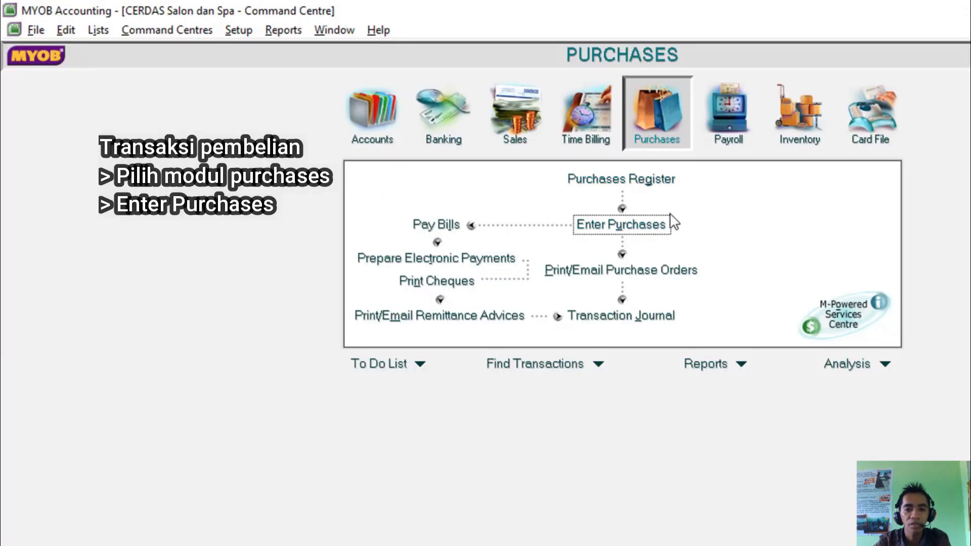
pyautogui.click(651, 229)
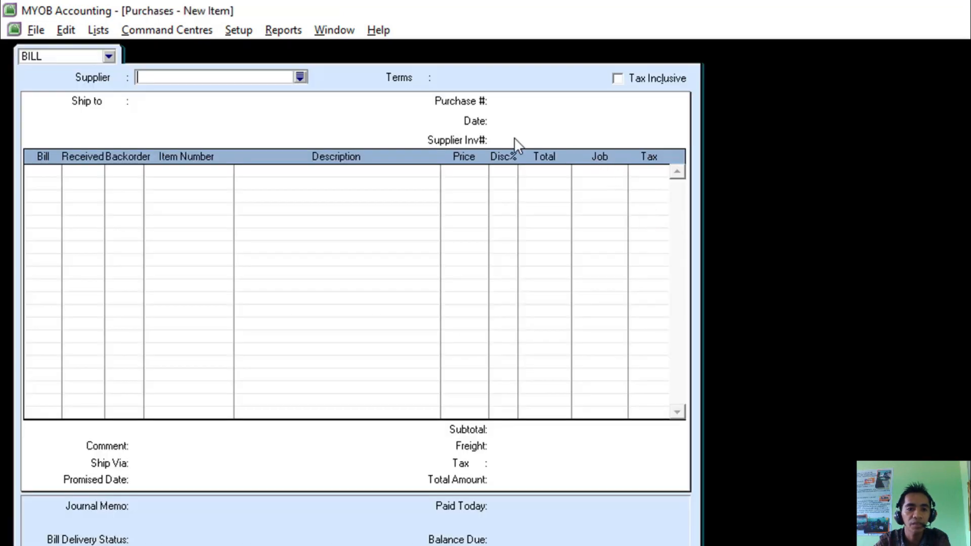
pyautogui.click(301, 77)
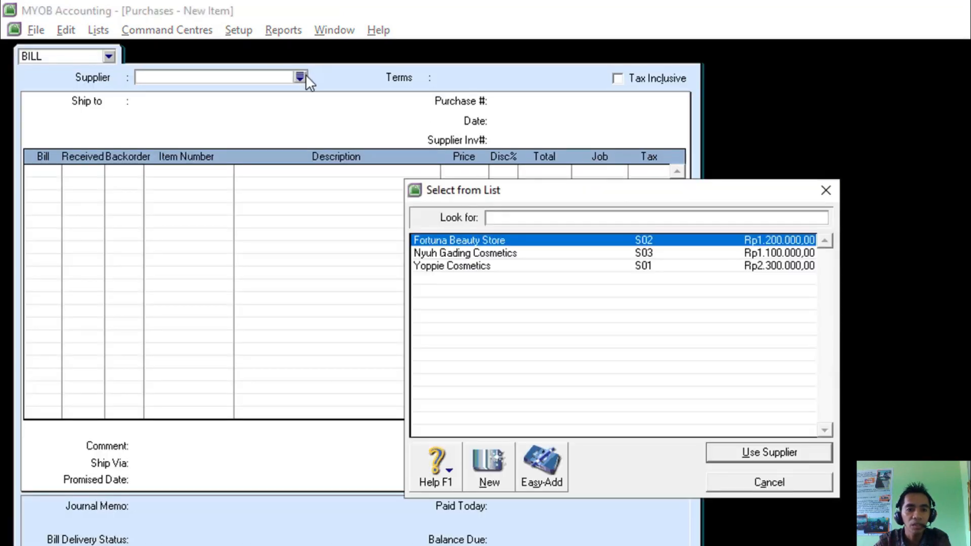
pyautogui.click(480, 266)
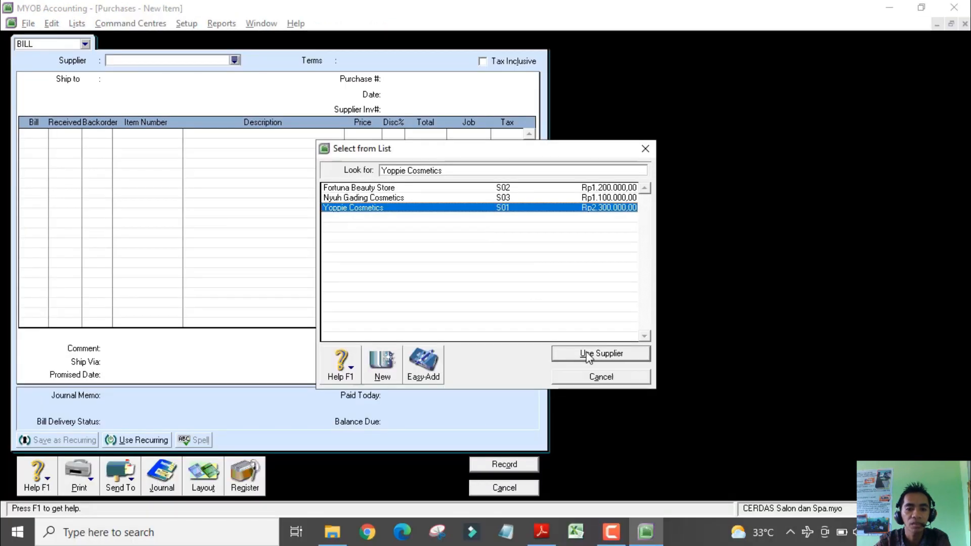
pyautogui.click(588, 354)
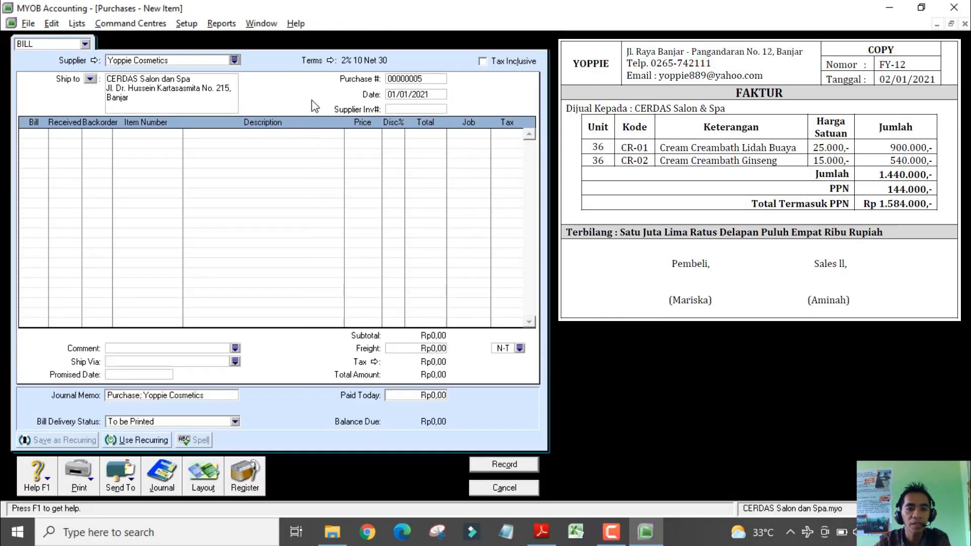
# Set the Yoppie Cosmetics purchase date to 02/01/2021 and the supplier invoice number to FY-12
pyautogui.click(398, 79)
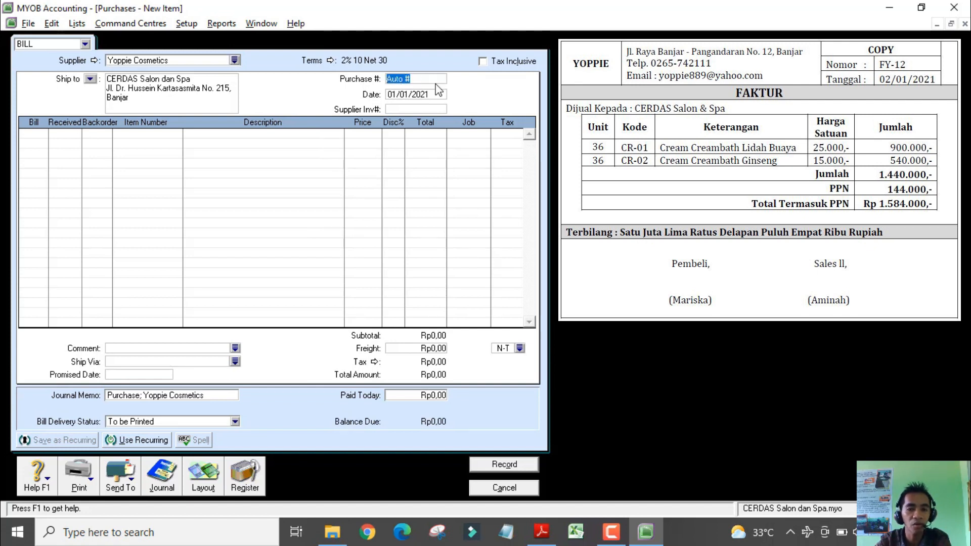
pyautogui.click(421, 97)
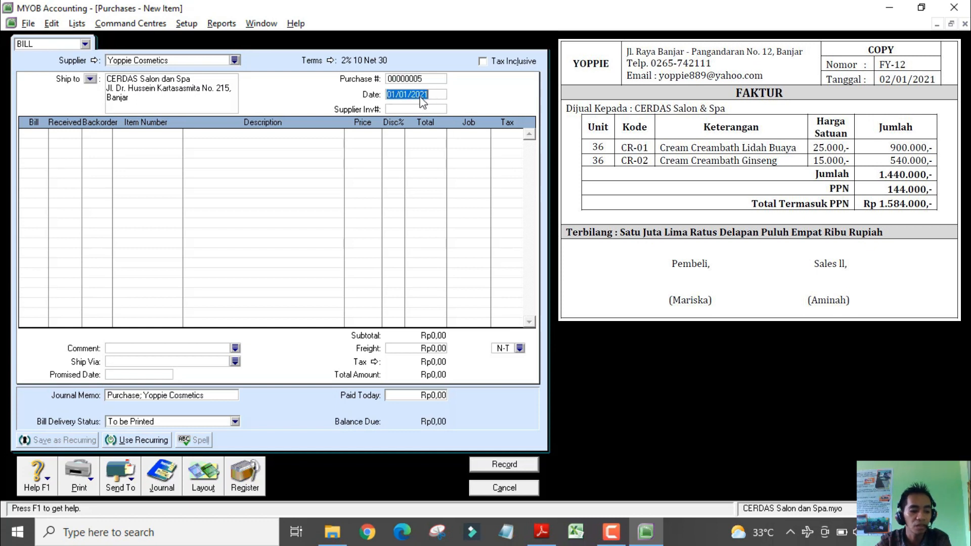
pyautogui.write('2/01/20')
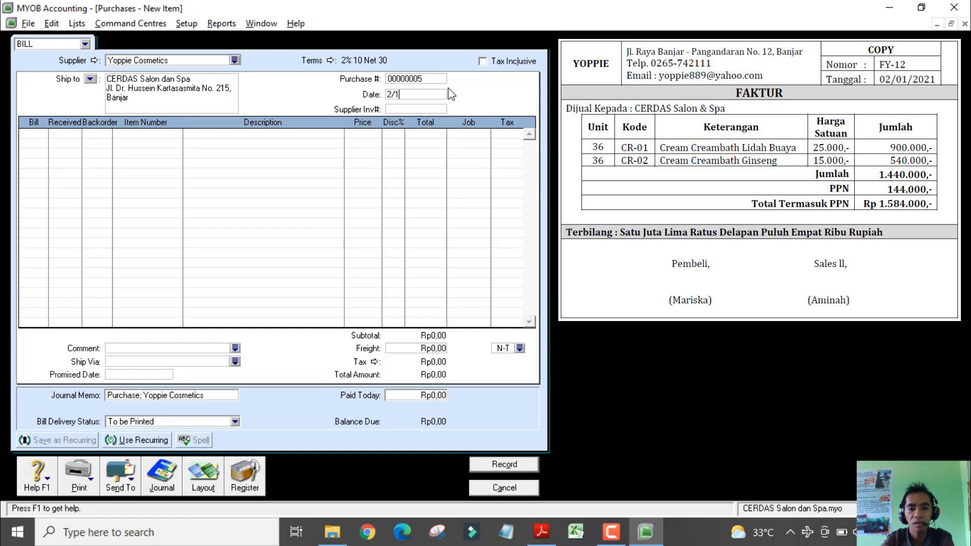
pyautogui.write('21')
pyautogui.press('Tab')
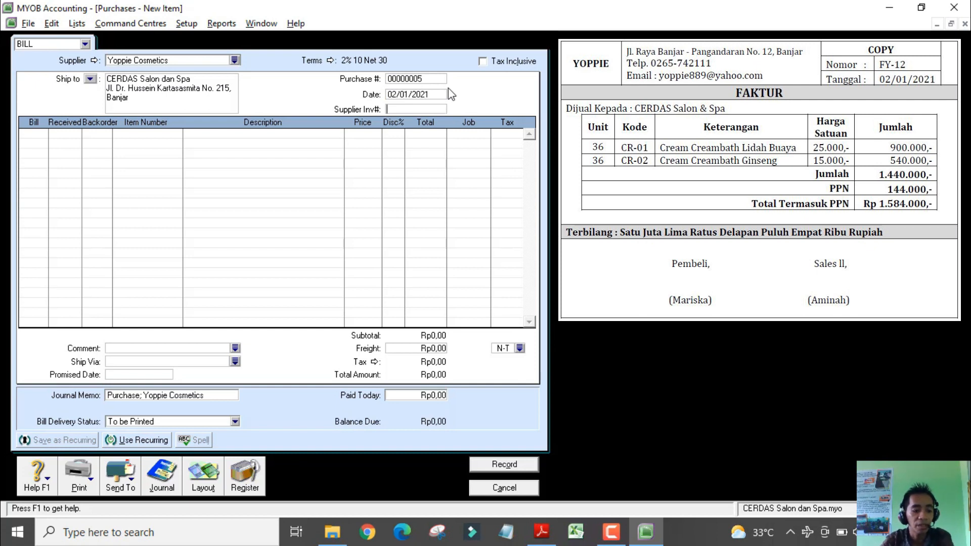
pyautogui.write('FY-12')
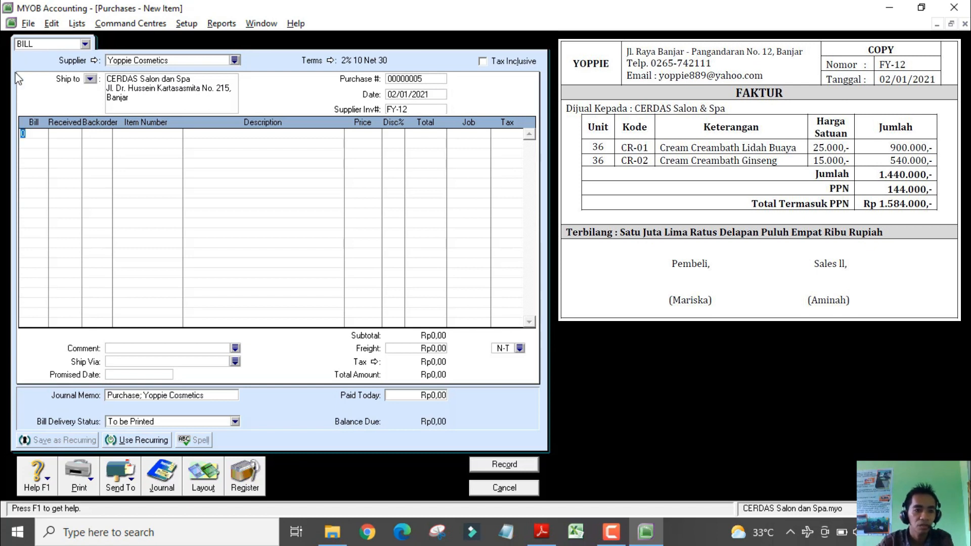
pyautogui.press('Tab')
# Add a first line billing 36 units of item CR-01 (Cream creambath lidah buaya) at a price of 25000
pyautogui.write('36')
pyautogui.press('Tab')
pyautogui.press('Tab')
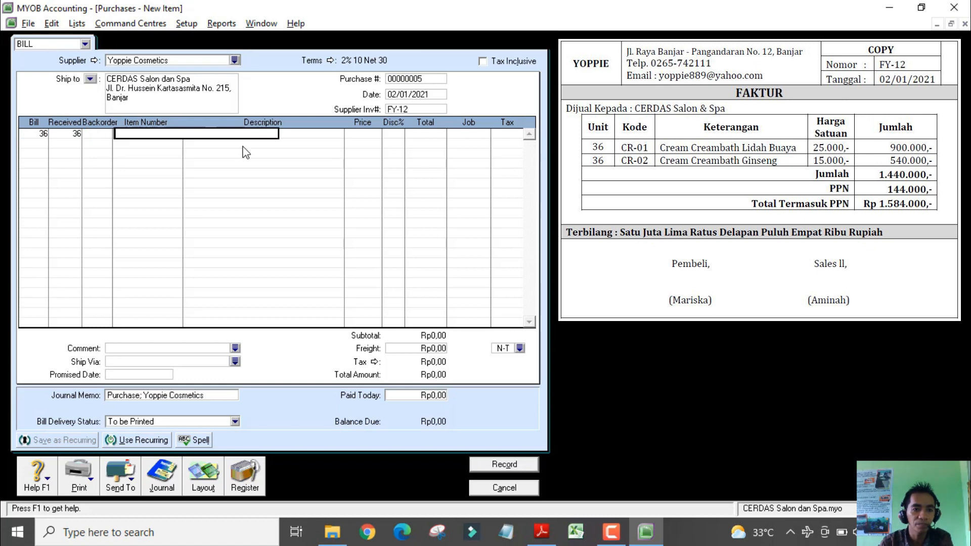
pyautogui.write('Cre')
pyautogui.write('-')
pyautogui.press('Tab')
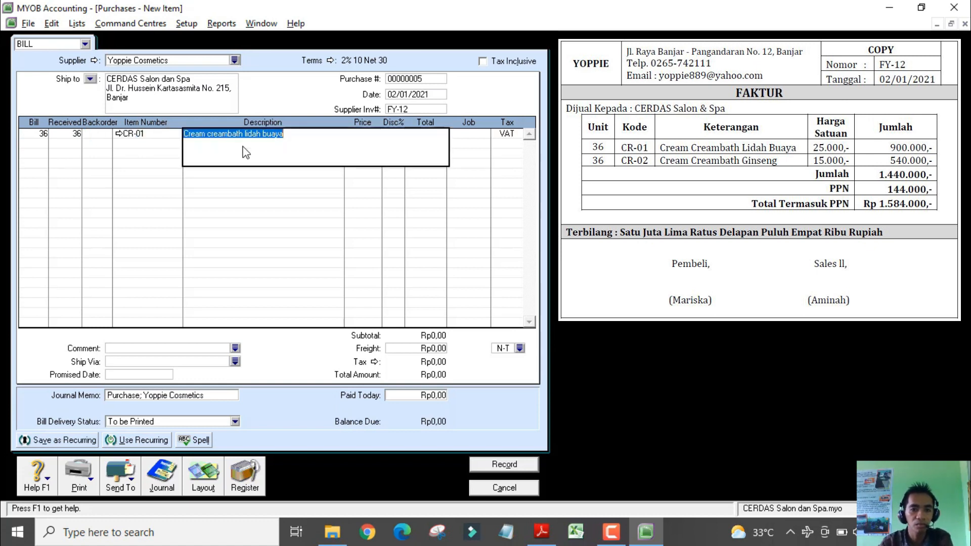
pyautogui.press('Tab')
pyautogui.write('25.000')
pyautogui.press('Return')
# Add a second line billing 36 units of item CR-02 (Cream creambath ginseng) at a price of 15000
pyautogui.write('3')
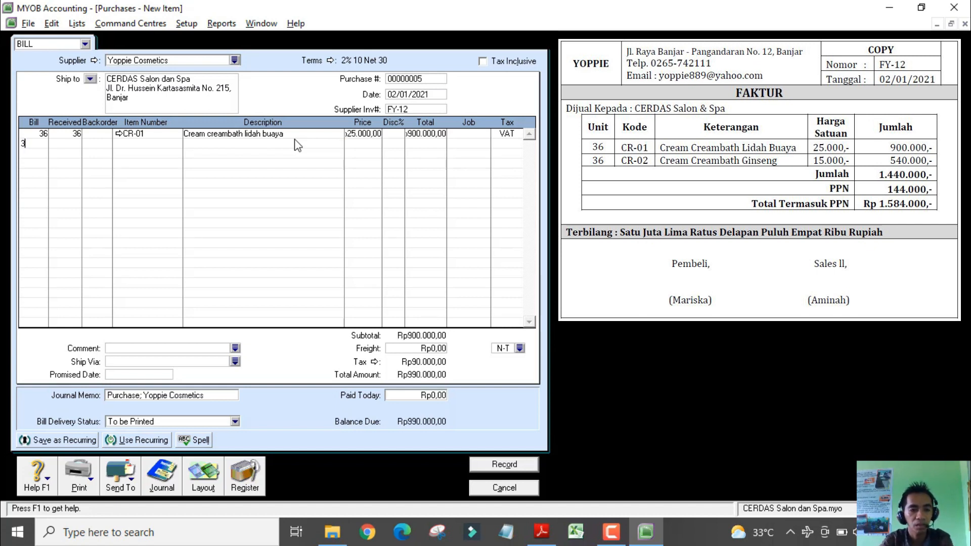
pyautogui.write('6')
pyautogui.press('Tab')
pyautogui.press('Tab')
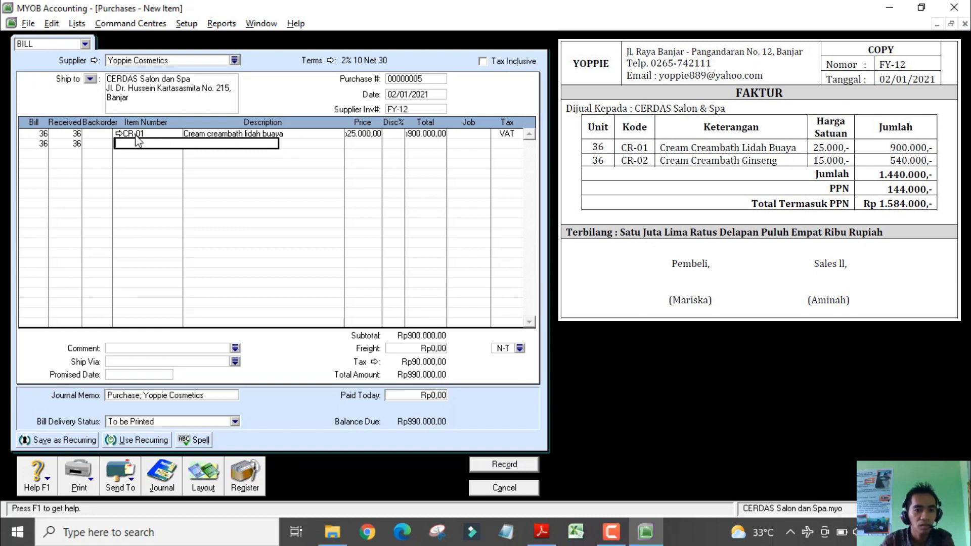
pyautogui.write('CR-02')
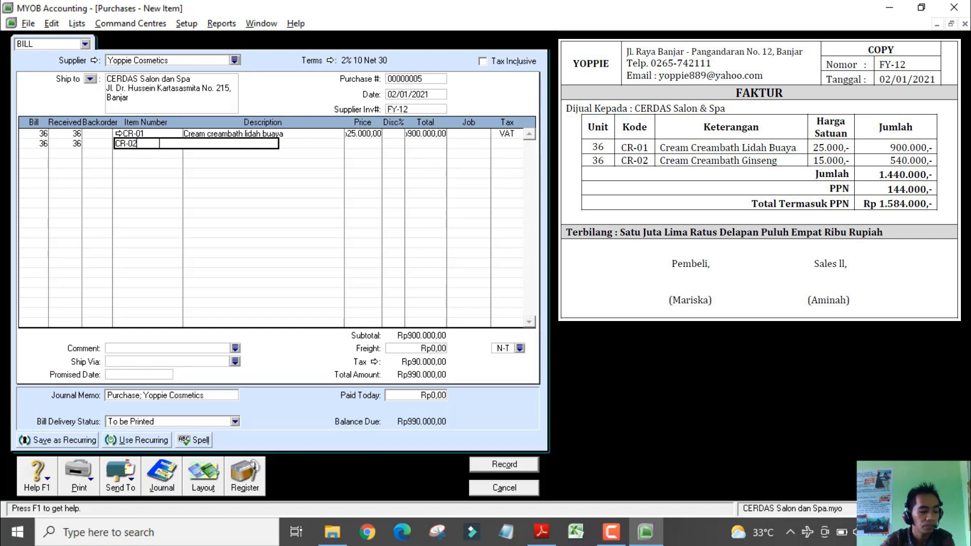
pyautogui.press('Tab')
pyautogui.click(363, 147)
pyautogui.write('15000')
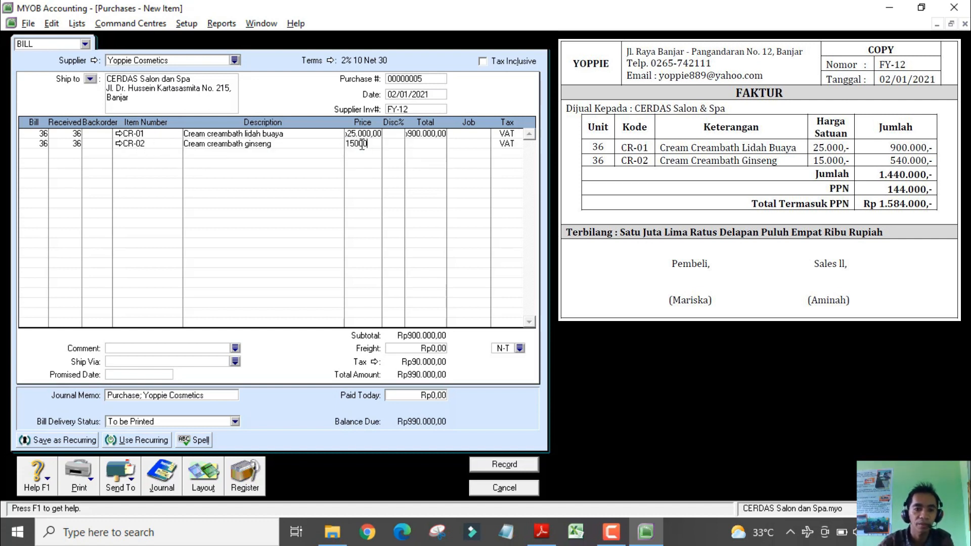
pyautogui.press('Tab')
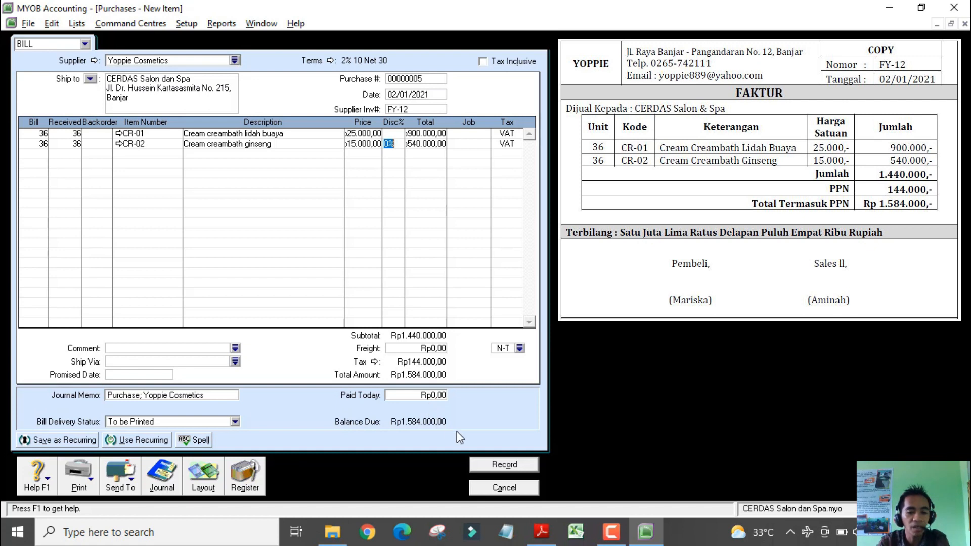
# Record the Yoppie purchase with spelling suggestions ignored and its tax codes kept, and close the purchase form
pyautogui.click(516, 466)
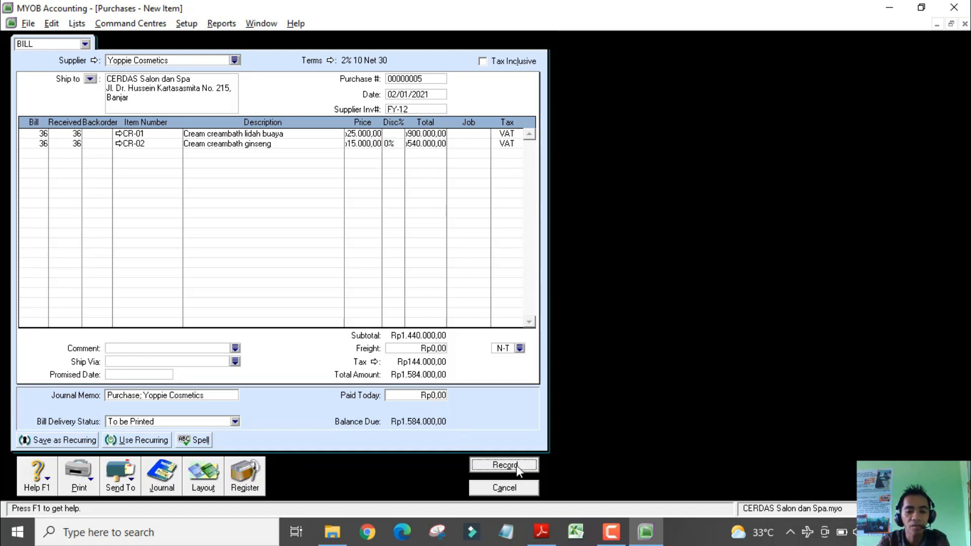
pyautogui.click(592, 282)
pyautogui.click(592, 284)
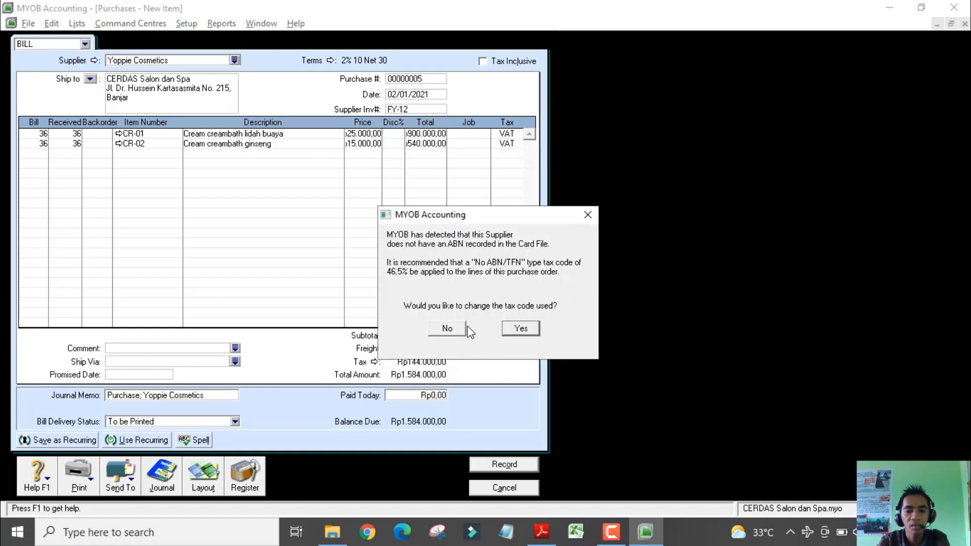
pyautogui.click(444, 329)
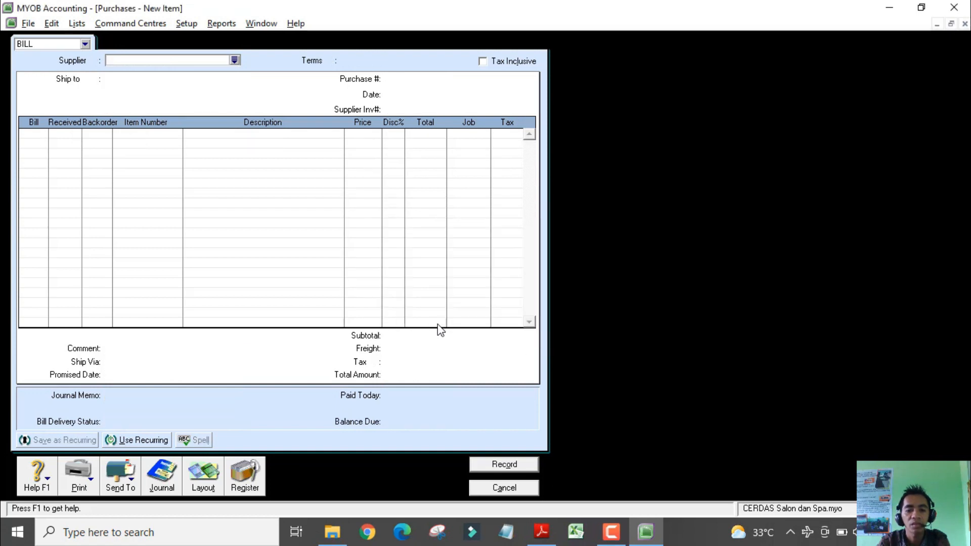
pyautogui.click(505, 487)
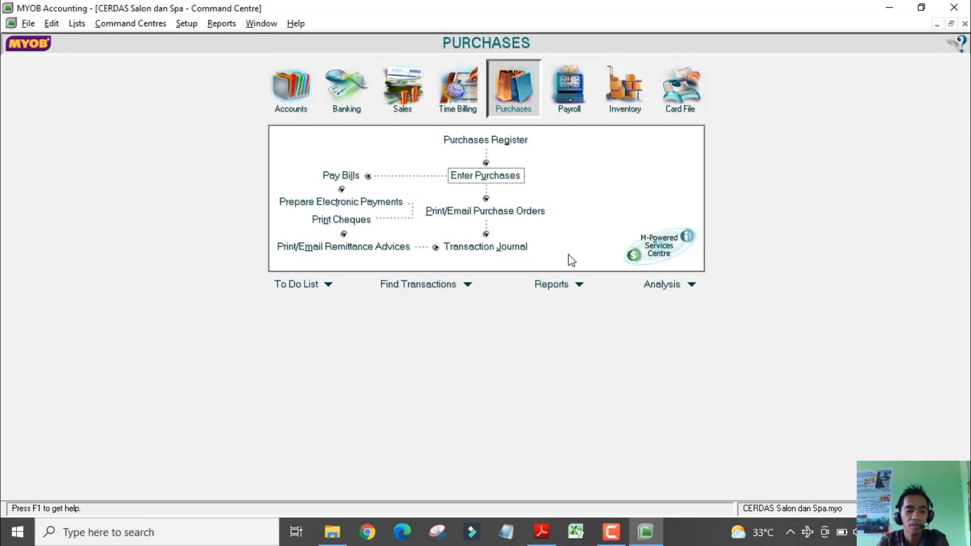
# Check the Yoppie credit note in the transaction PDF, then return to MYOB and start a new purchase for Yoppie Cosmetics
pyautogui.hotkey('alt', 'Tab')
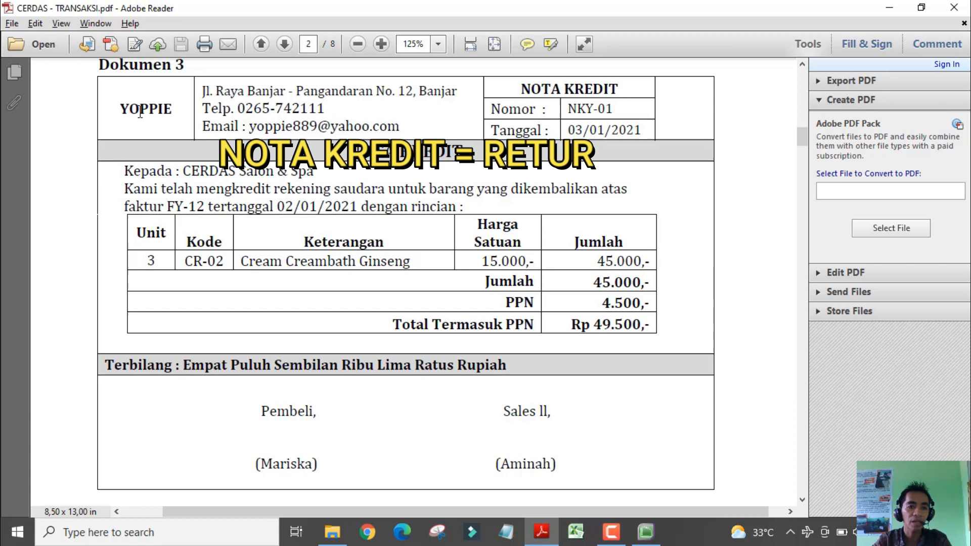
pyautogui.moveTo(120, 109); pyautogui.dragTo(173, 110)
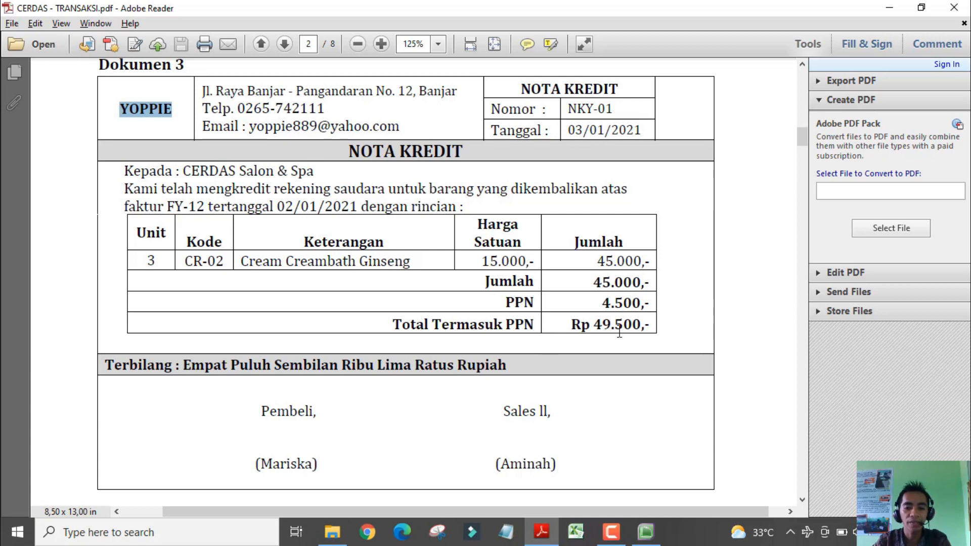
pyautogui.click(647, 539)
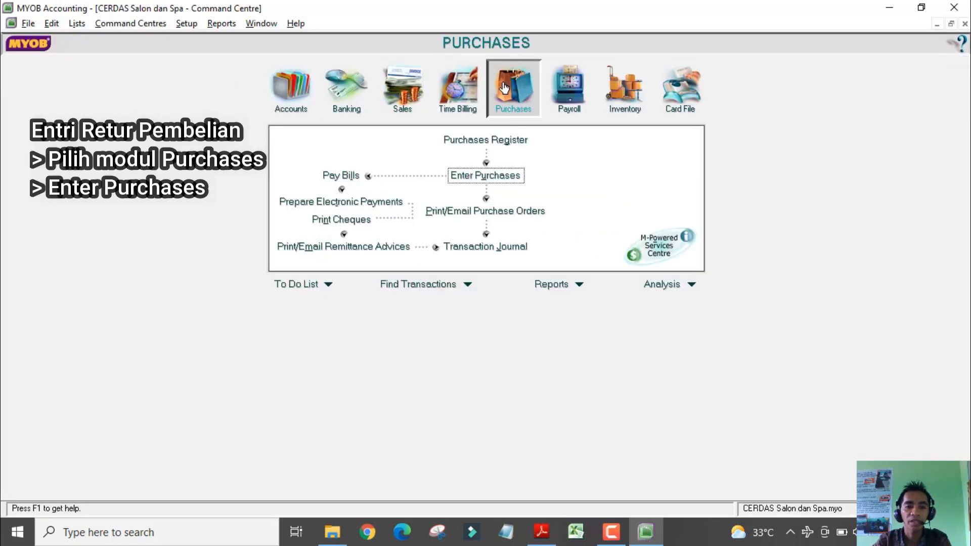
pyautogui.click(512, 181)
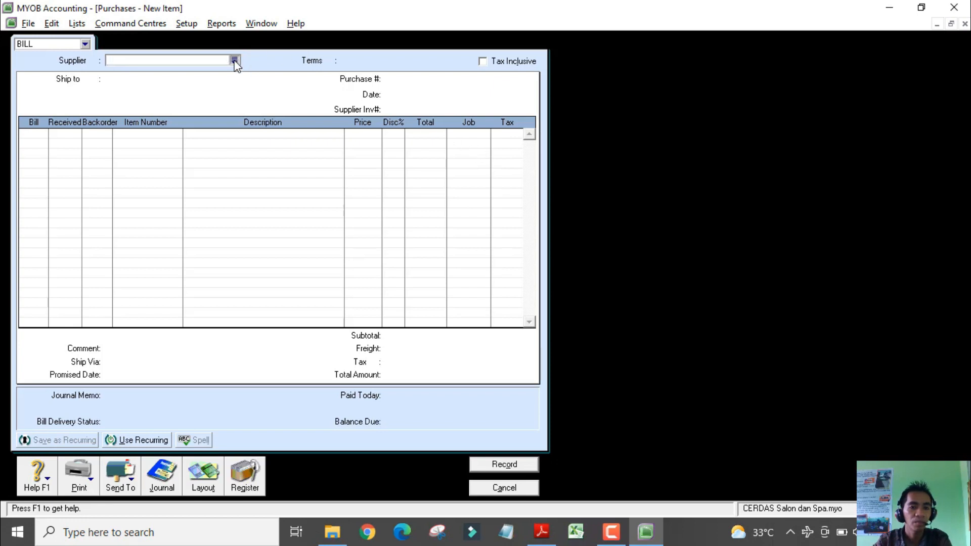
pyautogui.click(234, 61)
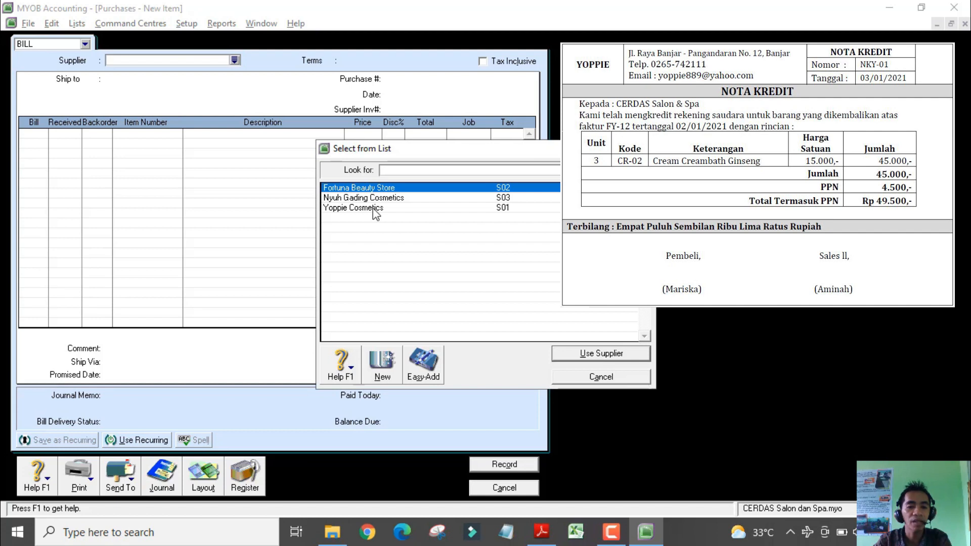
pyautogui.doubleClick(375, 209)
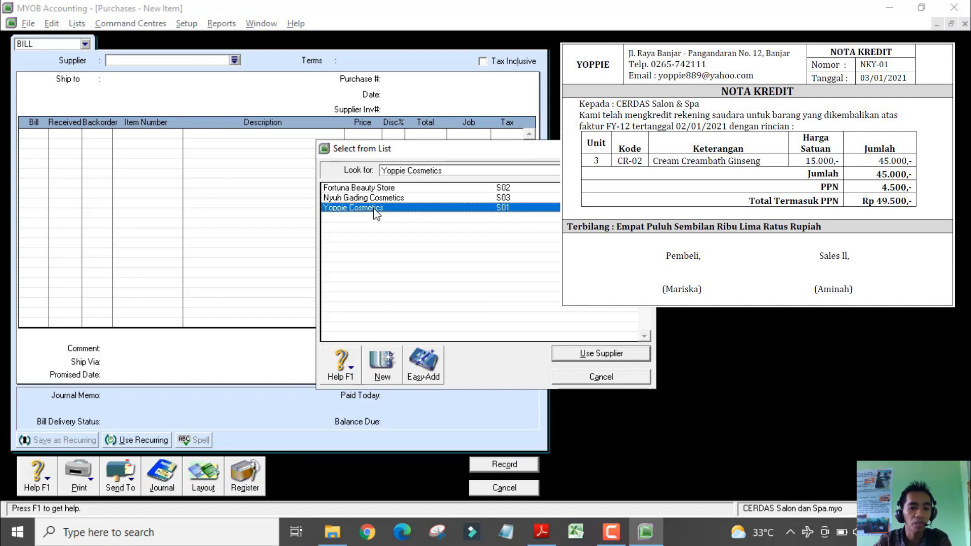
# Date the Yoppie return 03/01/2021 and enter FY-12 as its supplier invoice number
pyautogui.press('Home')
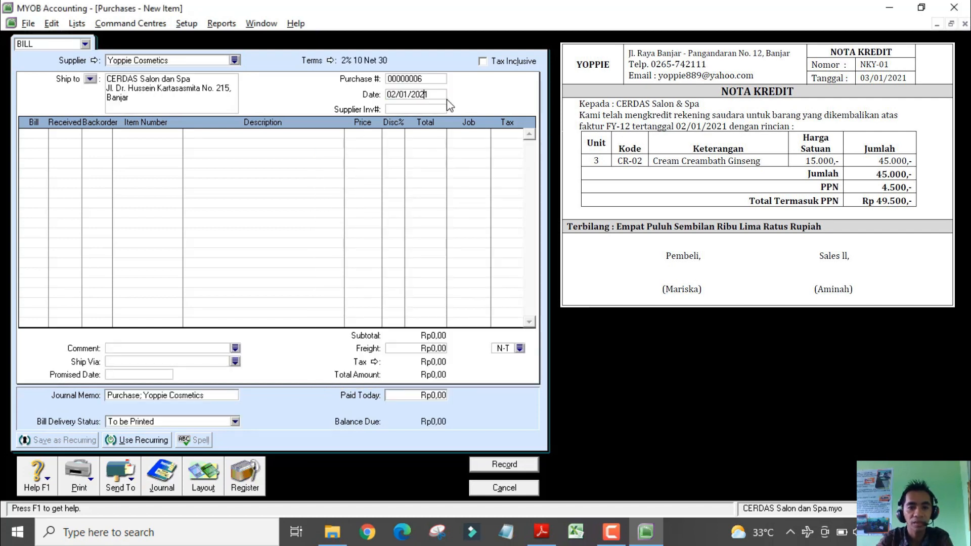
pyautogui.hotkey('shift', 'Right')
pyautogui.hotkey('shift', 'Right')
pyautogui.write('03')
pyautogui.press('Tab')
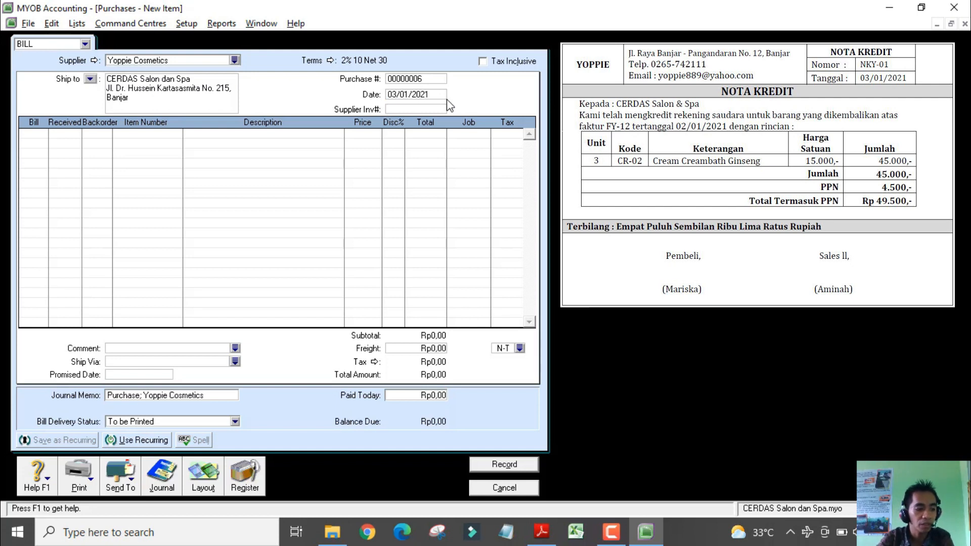
pyautogui.write('FY-12')
pyautogui.press('Tab')
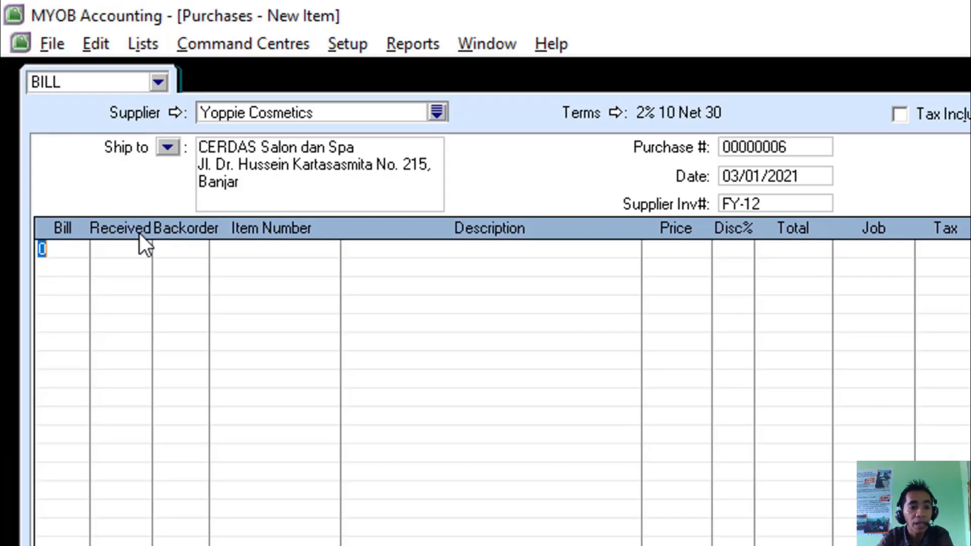
# Add a return line billing -3 units of item CR-02 (Cream creambath ginseng)
pyautogui.press('BackSpace')
pyautogui.write('-3')
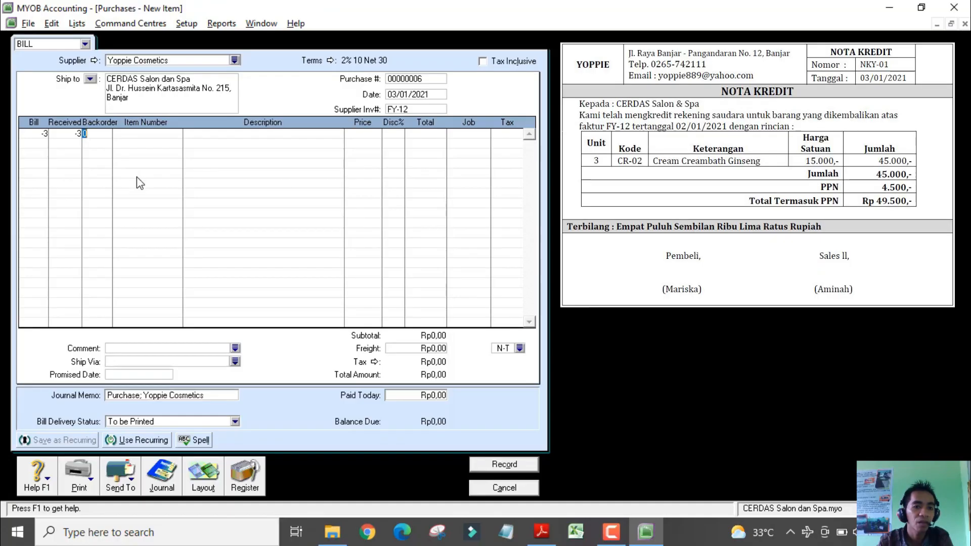
pyautogui.press('Tab')
pyautogui.write('CR')
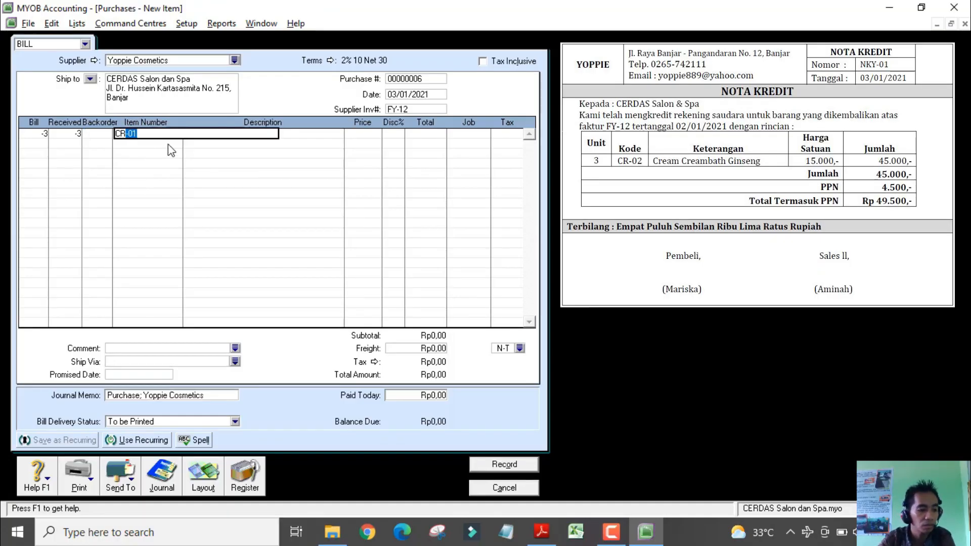
pyautogui.write('-02')
pyautogui.press('Tab')
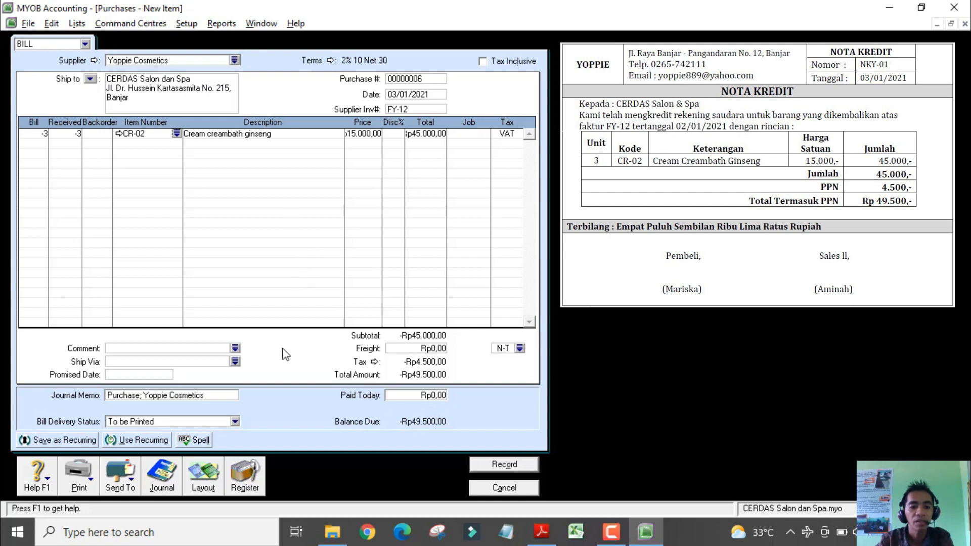
# Record the Yoppie return with all spelling suggestions ignored, and close the purchase form
pyautogui.click(517, 466)
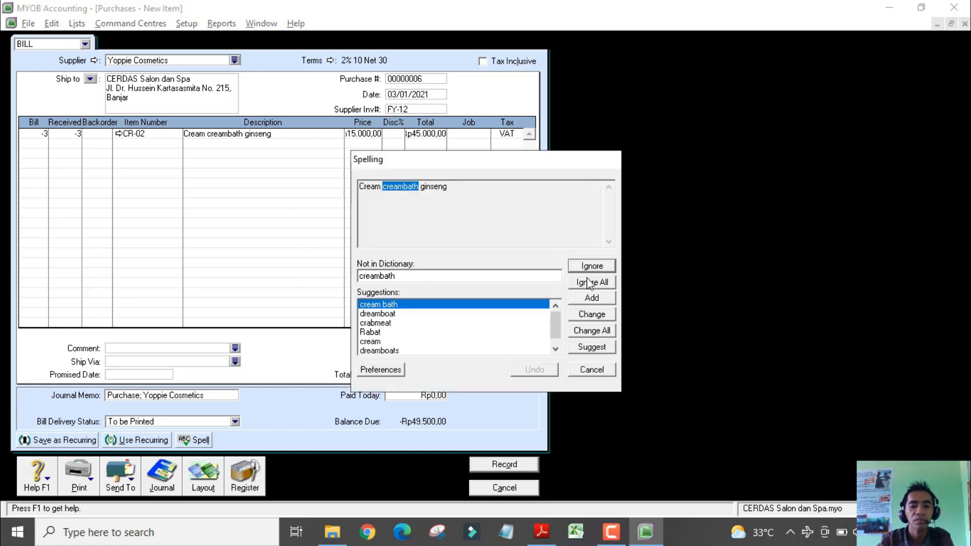
pyautogui.click(590, 282)
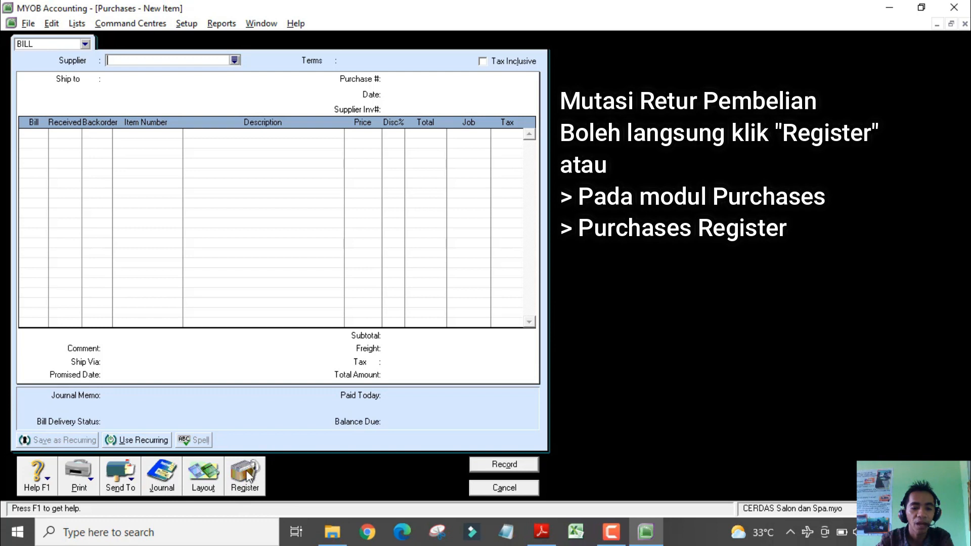
pyautogui.click(504, 488)
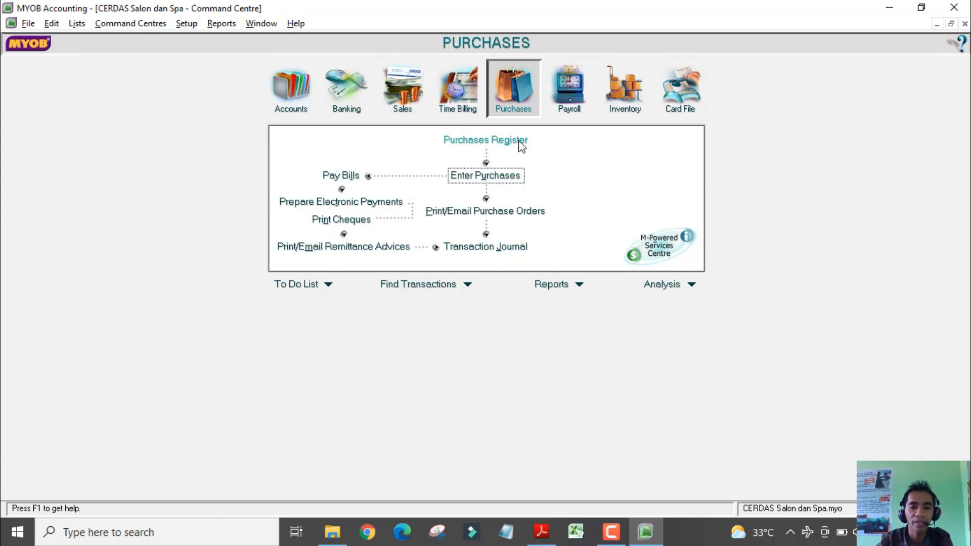
# Open the Yoppie Cosmetics return from the purchases register's returns and debits for application to a purchase
pyautogui.click(473, 146)
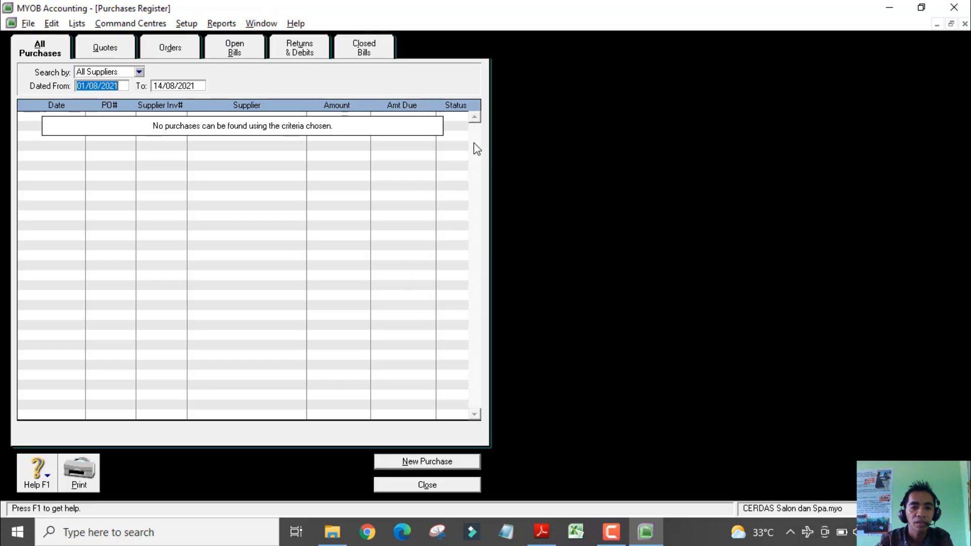
pyautogui.click(313, 46)
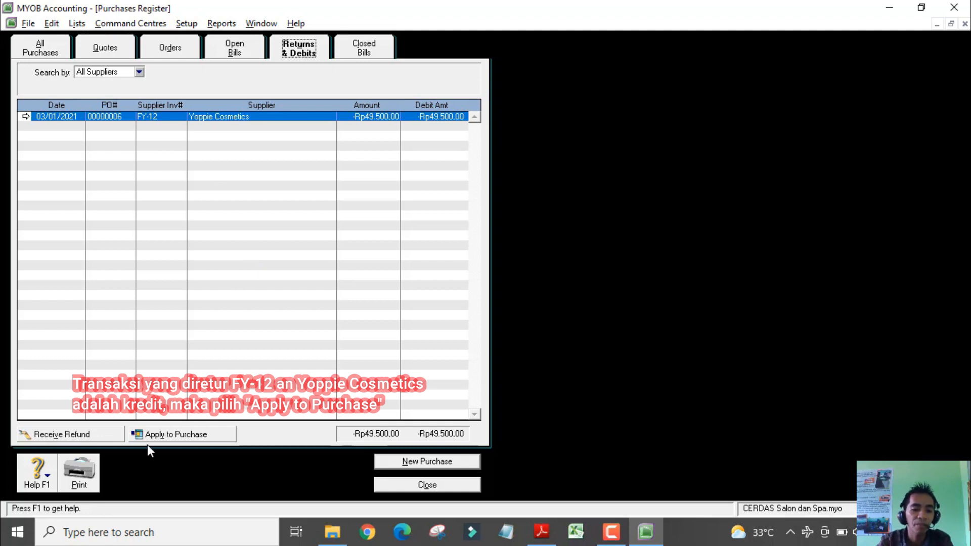
pyautogui.click(201, 434)
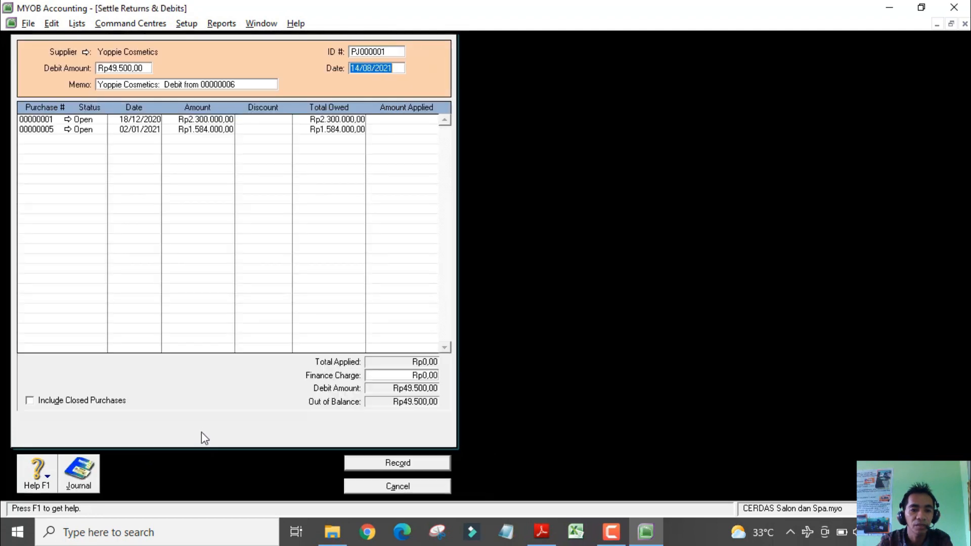
# Set the debit settlement's ID number to NKY-01 and its date to 03/01/2021
pyautogui.click(361, 53)
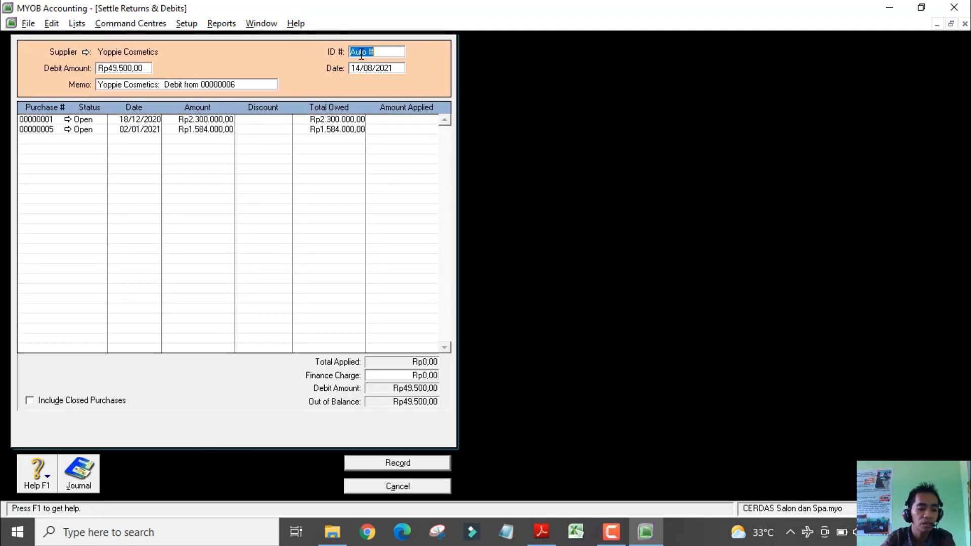
pyautogui.write('NKY-01')
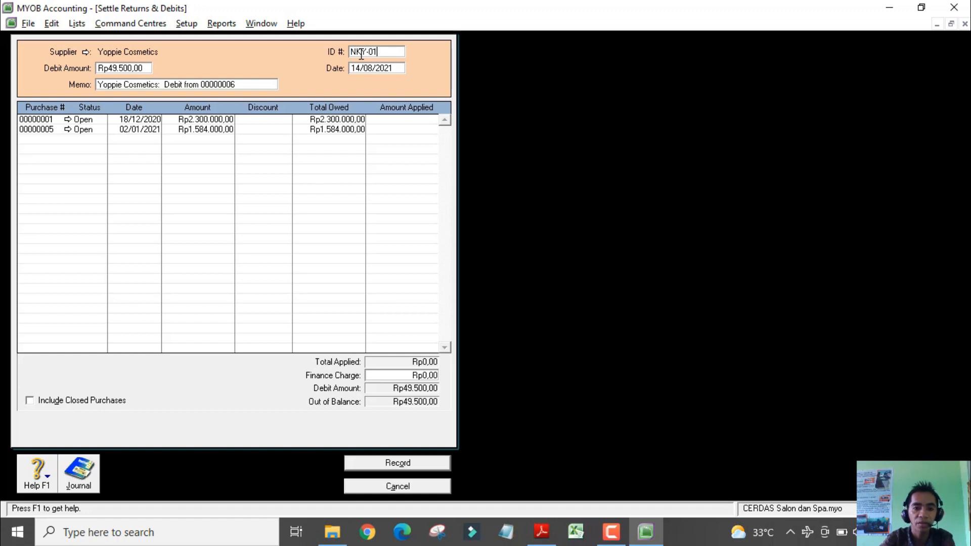
pyautogui.press('Tab')
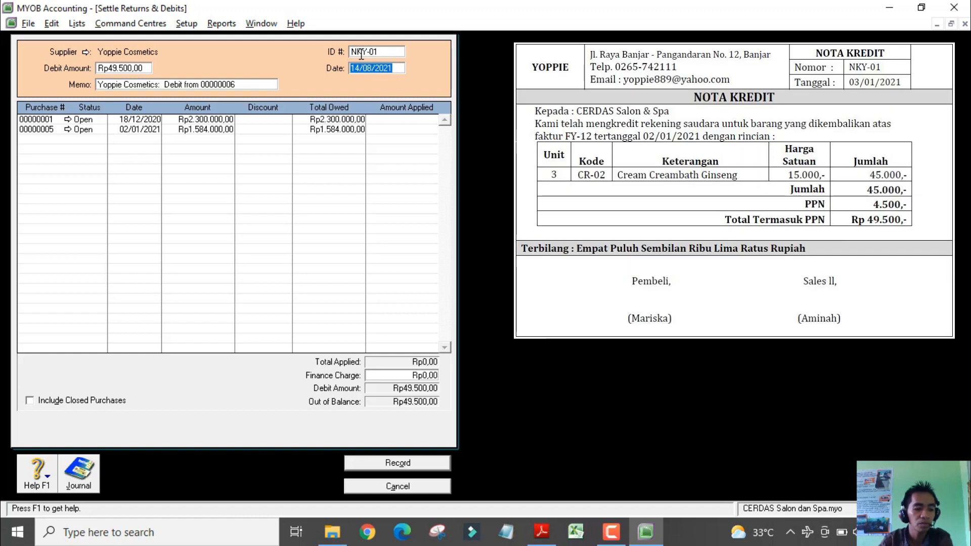
pyautogui.write('3/01/')
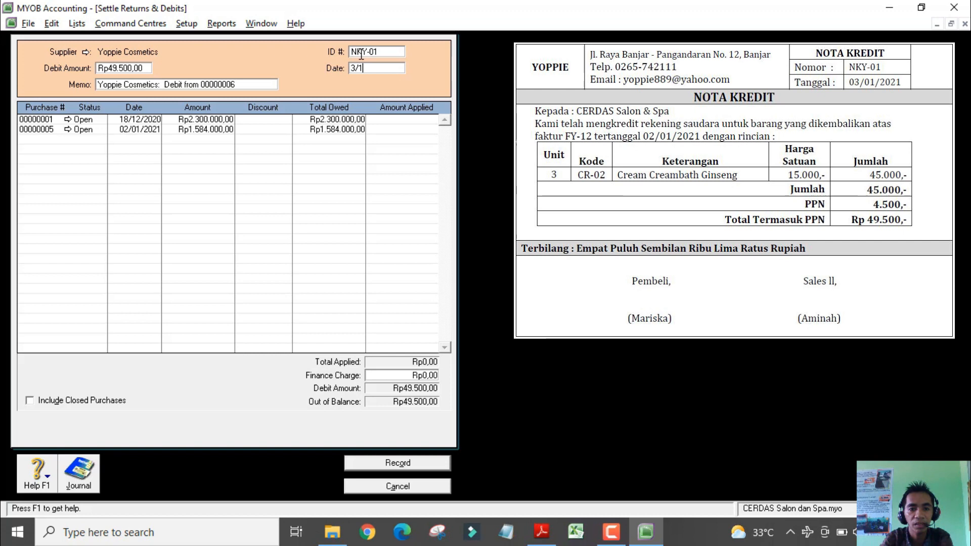
pyautogui.write('2021')
pyautogui.press('Tab')
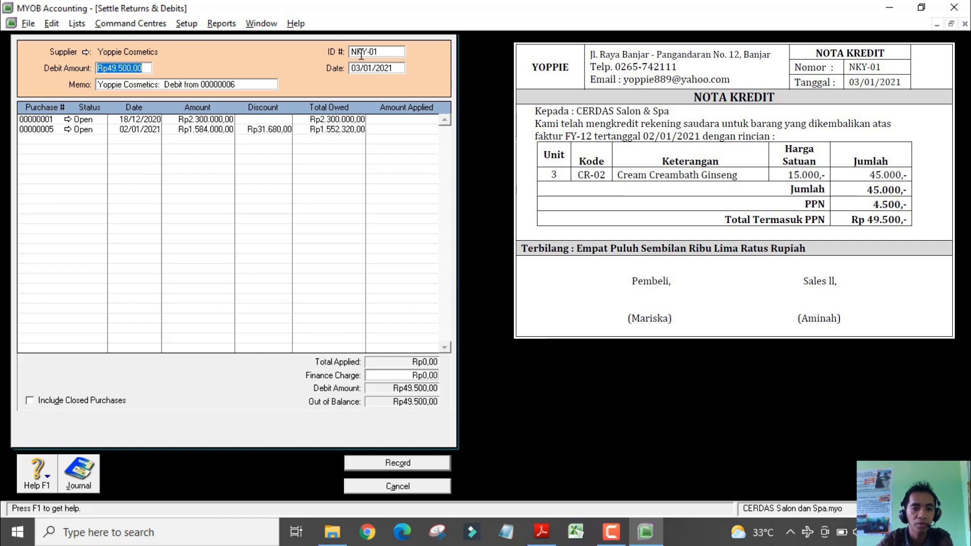
# Clear the discount on the 02/01/2021 bill, apply Rp49.500,00 of the debit to it, record the settlement and close the register
pyautogui.click(278, 131)
pyautogui.press('Delete')
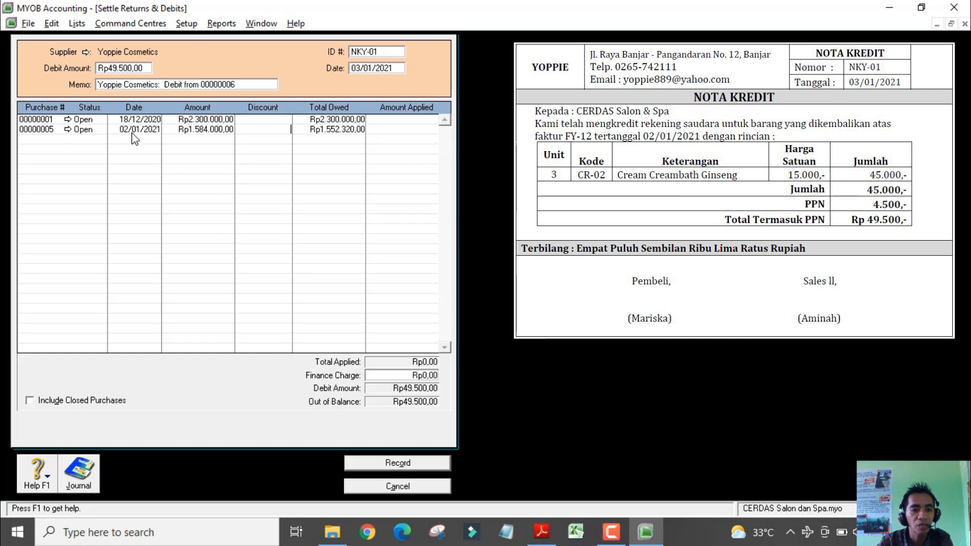
pyautogui.click(399, 130)
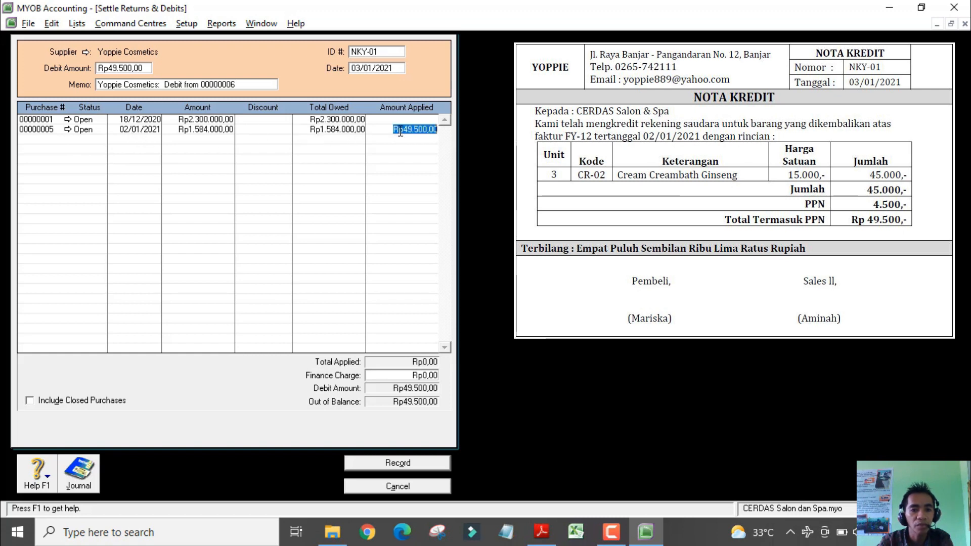
pyautogui.press('Tab')
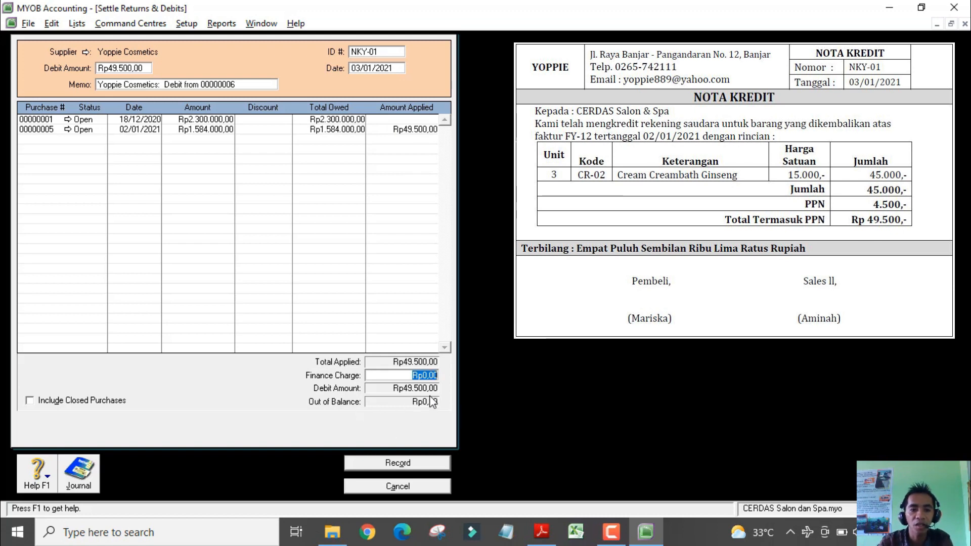
pyautogui.click(423, 461)
pyautogui.click(438, 485)
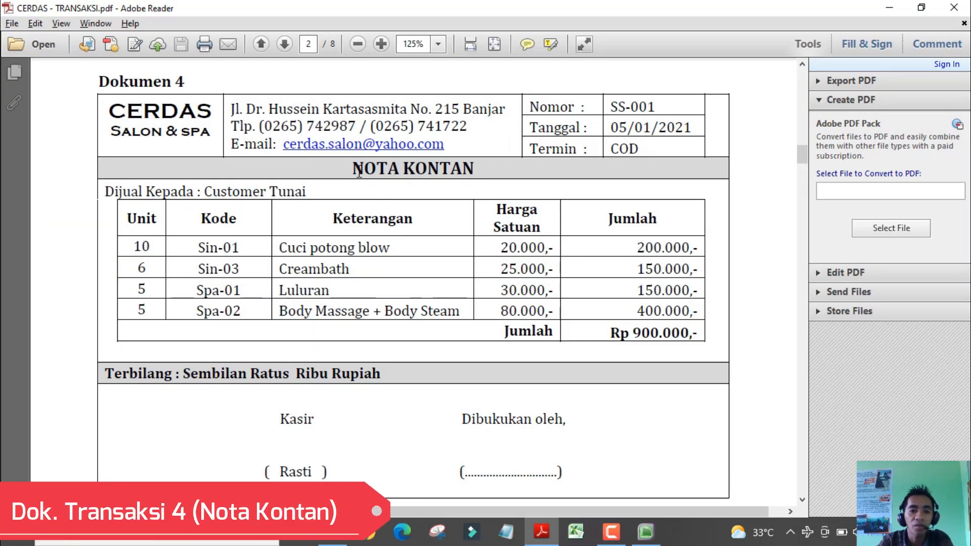
# Check the Dokumen 4 cash note in the transaction PDF, then return to MYOB and start a new sale with Tax Inclusive off
pyautogui.moveTo(354, 170); pyautogui.dragTo(474, 171)
pyautogui.moveTo(111, 117); pyautogui.dragTo(212, 133)
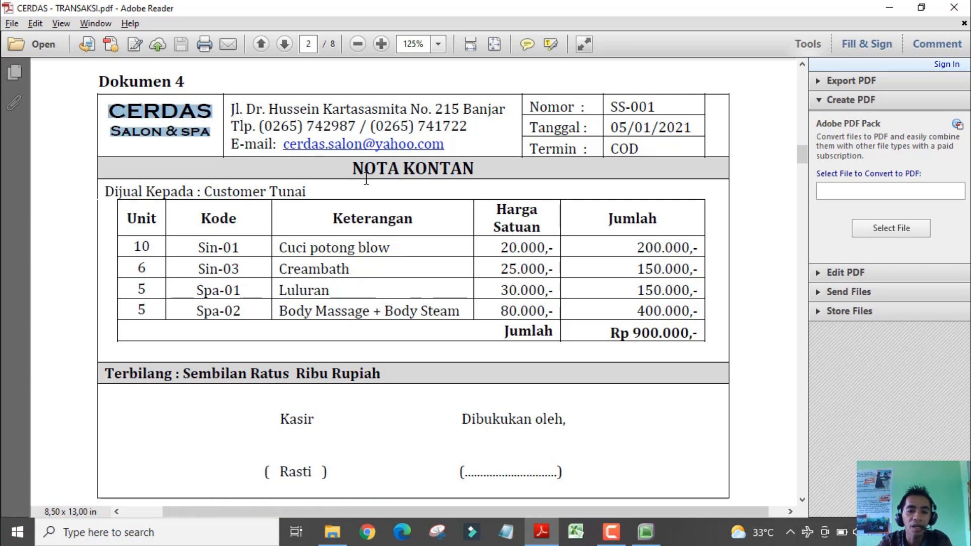
pyautogui.moveTo(354, 168); pyautogui.dragTo(474, 170)
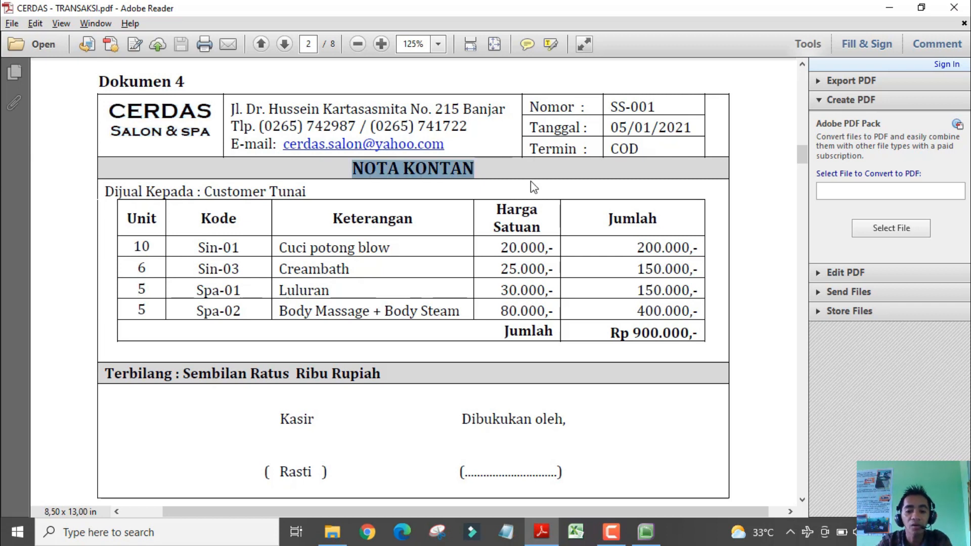
pyautogui.click(645, 532)
pyautogui.click(403, 89)
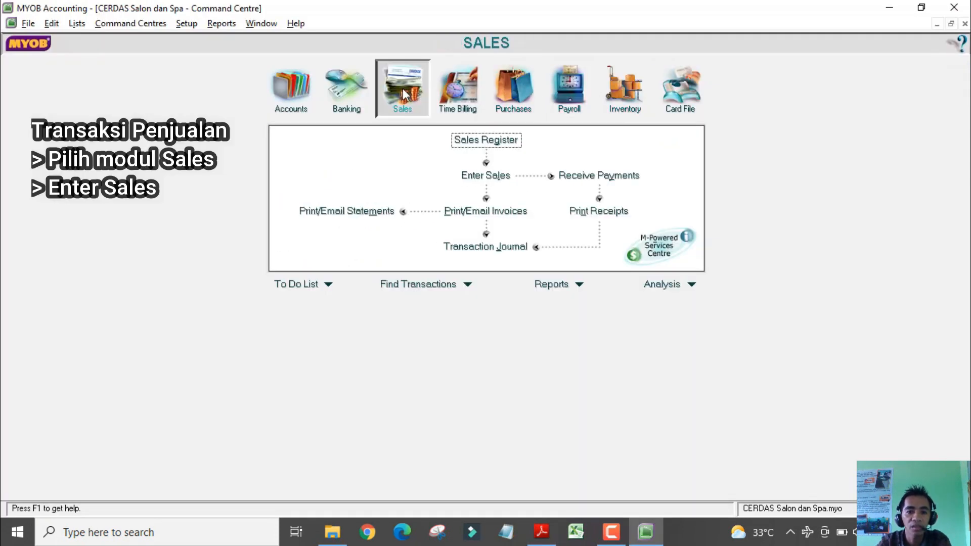
pyautogui.click(489, 177)
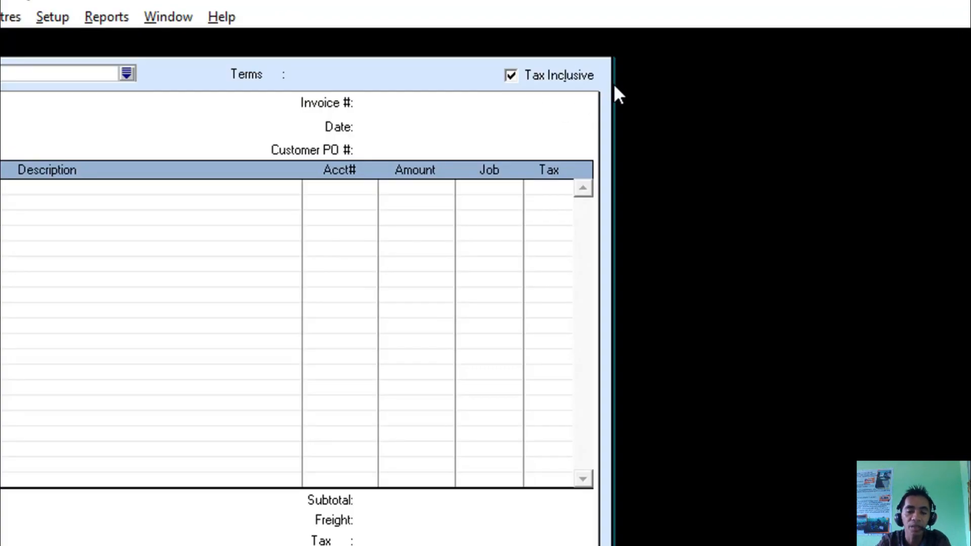
pyautogui.click(572, 74)
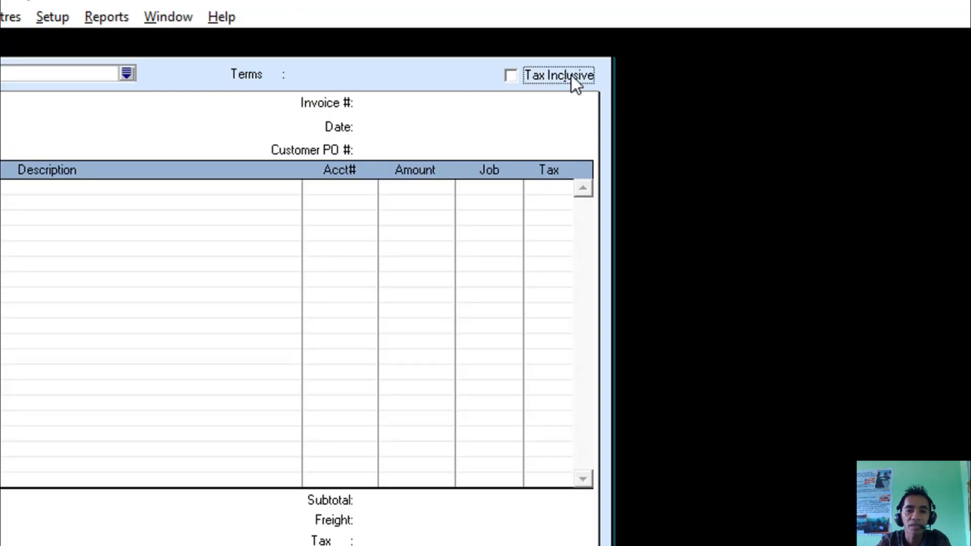
# Create a new customer card named Customer Tunai from the sale's customer list
pyautogui.click(234, 60)
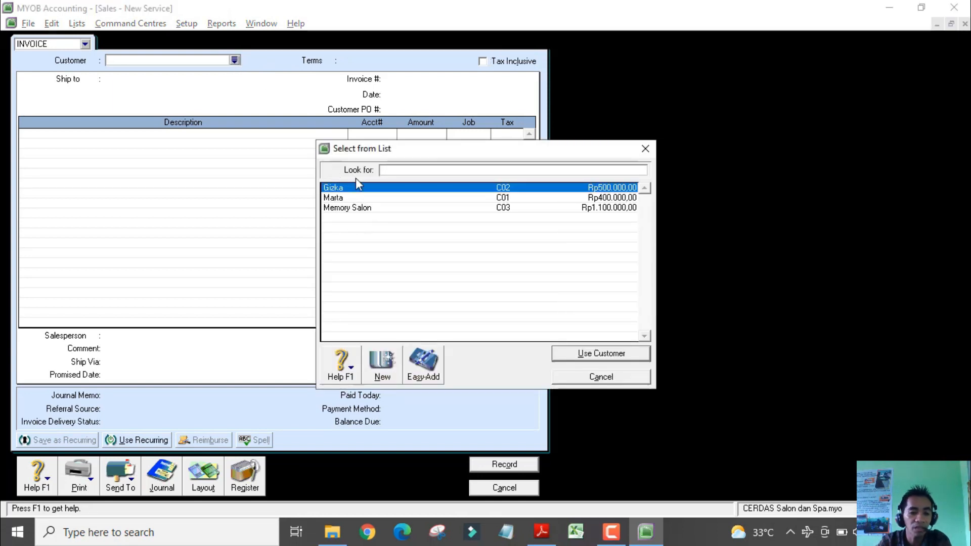
pyautogui.moveTo(449, 151); pyautogui.dragTo(456, 118)
pyautogui.click(388, 331)
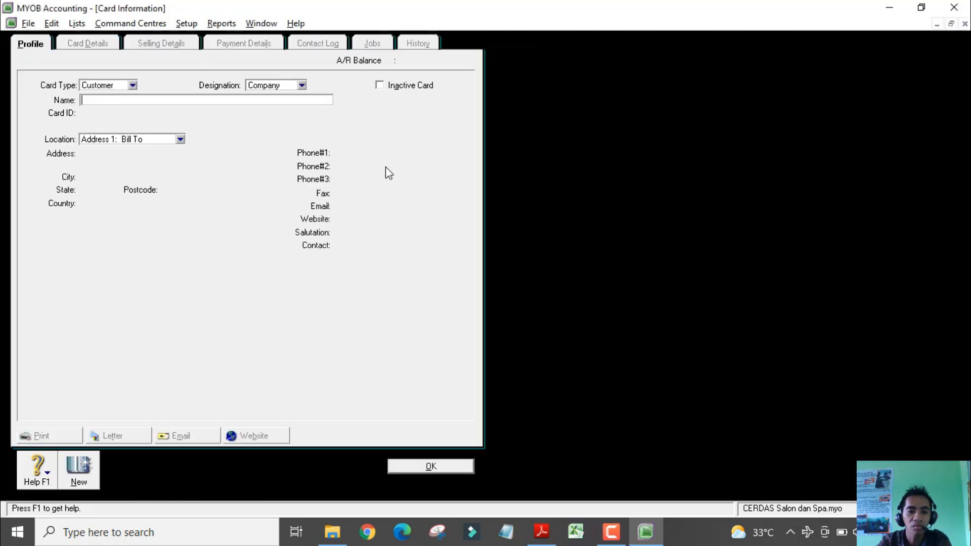
pyautogui.write('Custo')
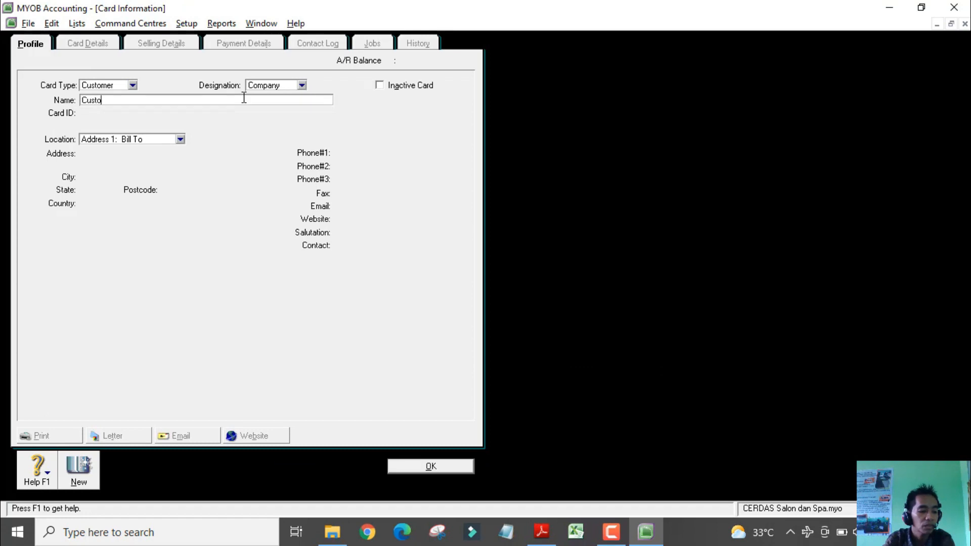
pyautogui.write('mer Tunai')
pyautogui.press('Return')
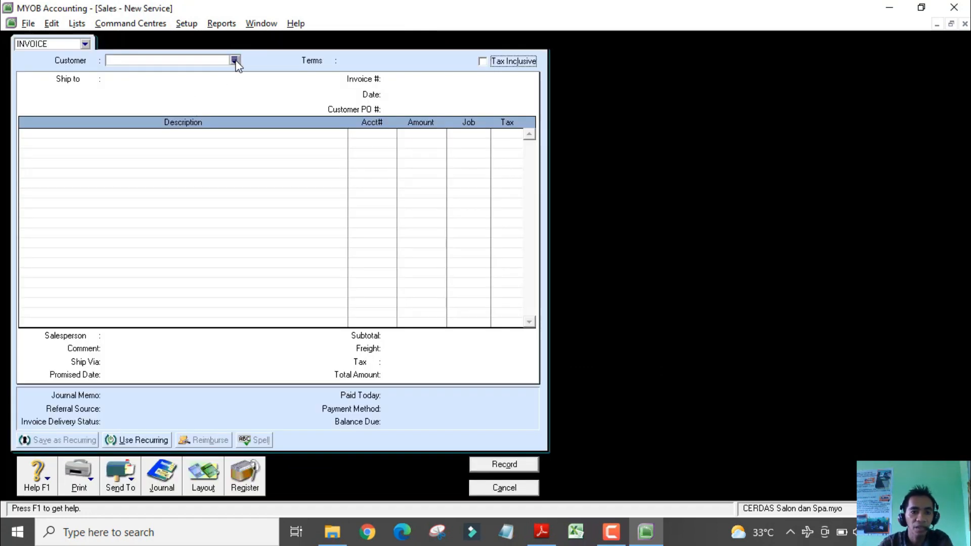
# Assign the sale to Customer Tunai, with invoice number SS-001 and date 05/01/2021
pyautogui.click(235, 61)
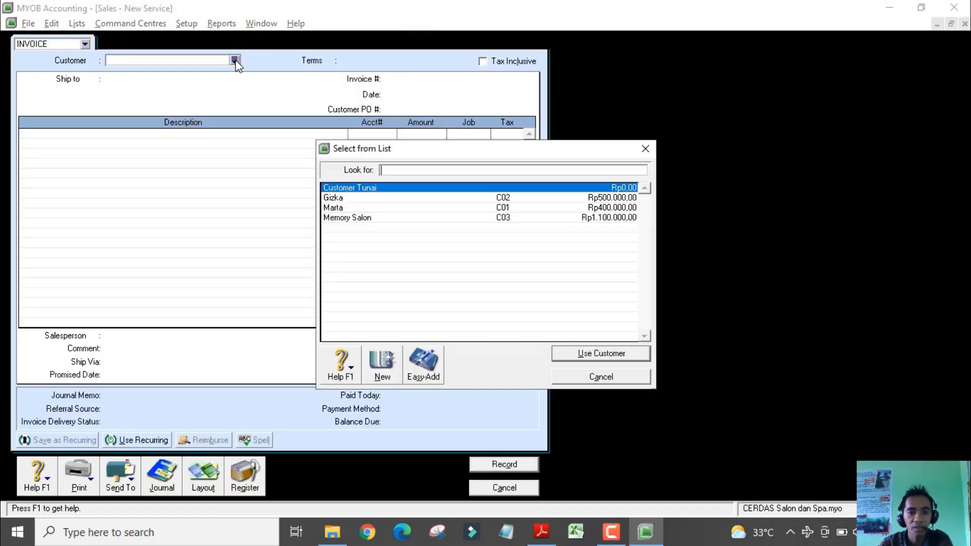
pyautogui.doubleClick(383, 194)
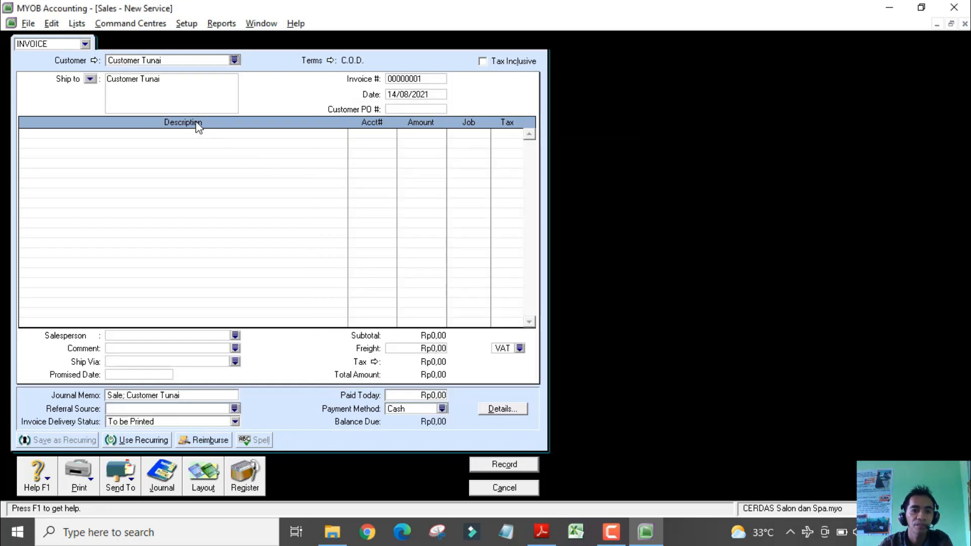
pyautogui.click(427, 81)
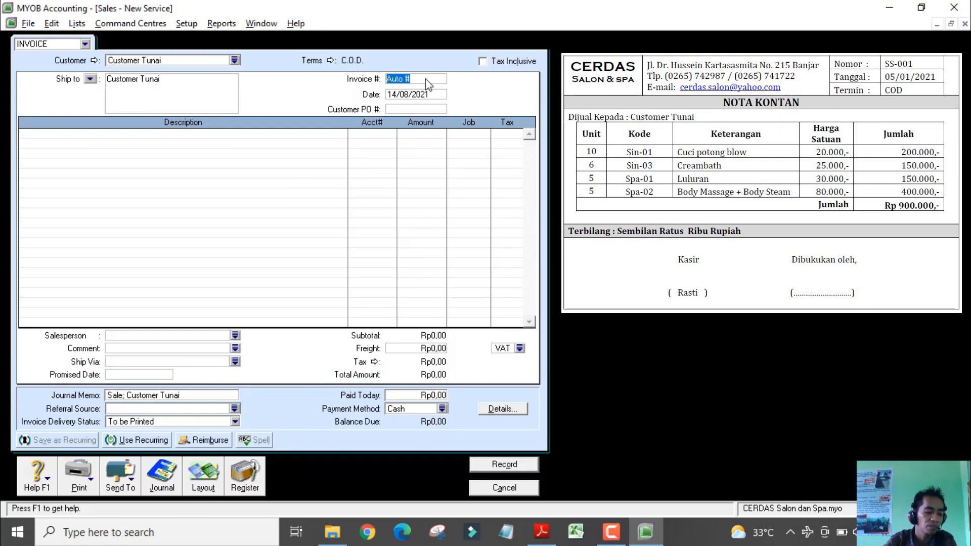
pyautogui.write('SS-001')
pyautogui.press('Tab')
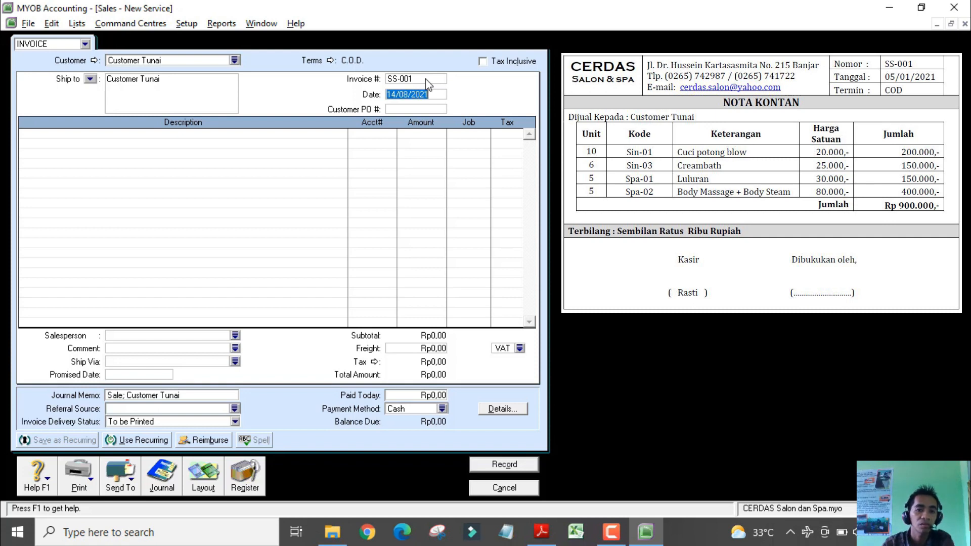
pyautogui.write('5/01')
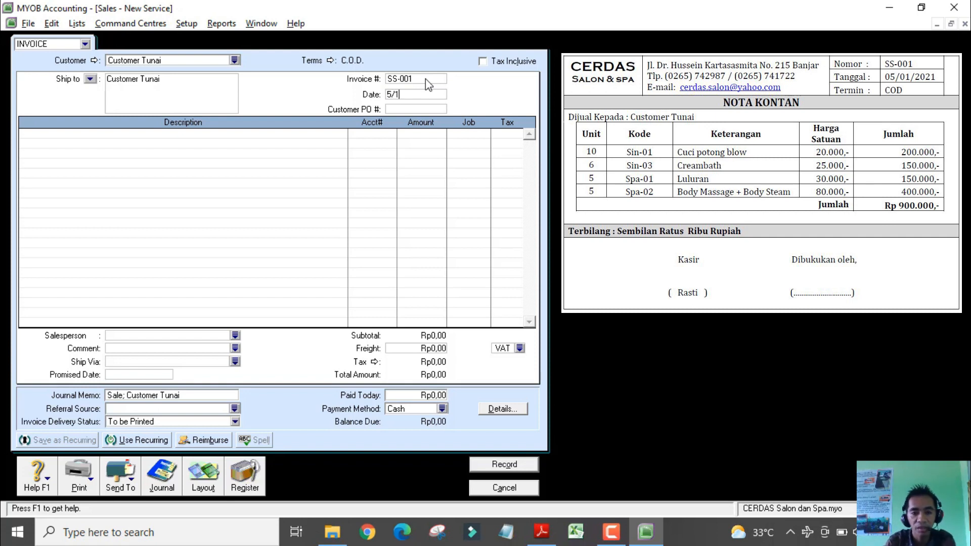
pyautogui.write('/2021')
pyautogui.press('Tab')
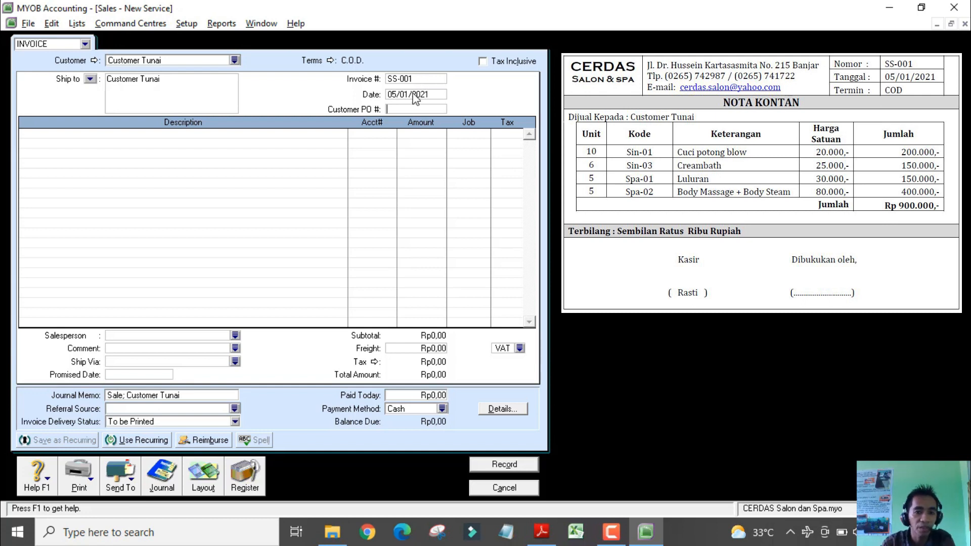
# Switch the sales invoice from the Service layout to the Item layout
pyautogui.click(375, 247)
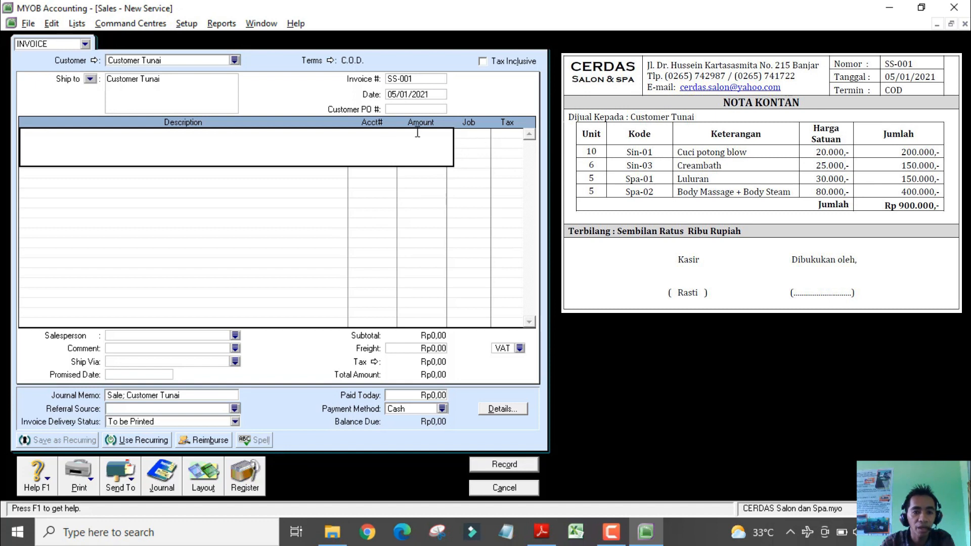
pyautogui.press('Tab')
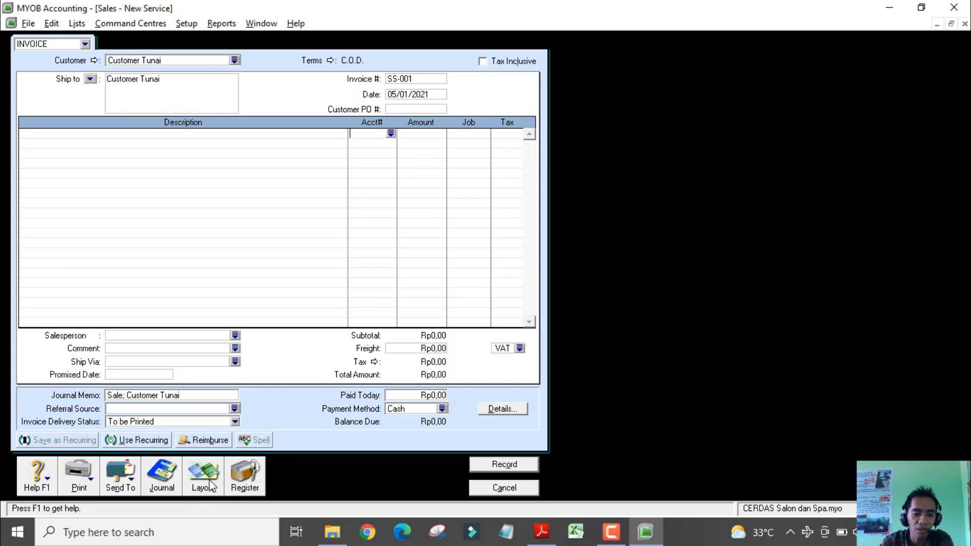
pyautogui.click(204, 485)
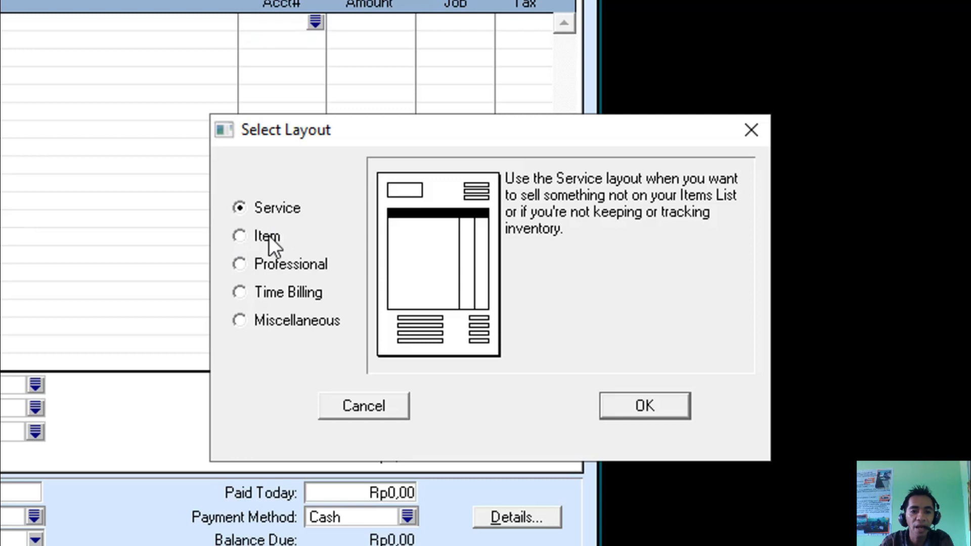
pyautogui.click(267, 236)
pyautogui.click(645, 406)
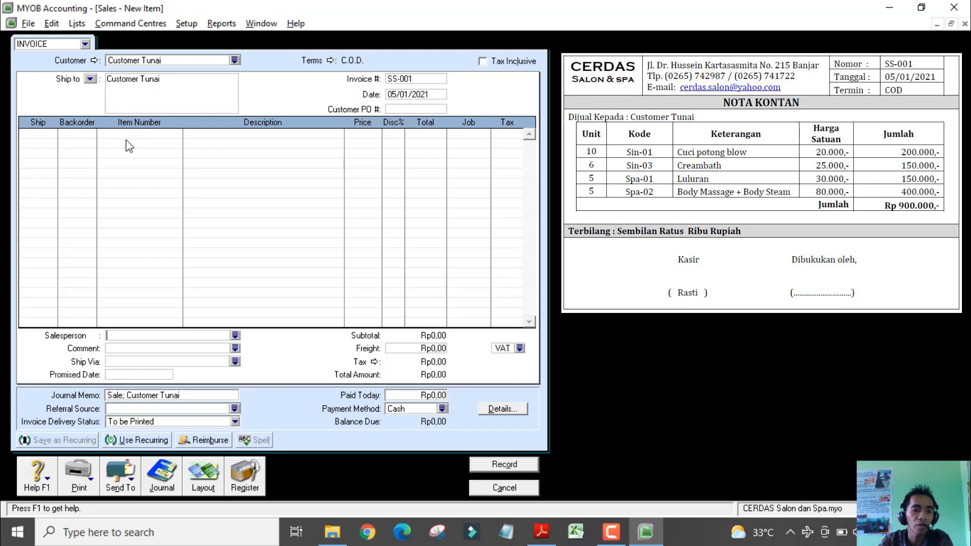
# Add an invoice line shipping 10 units of item Sin-01 (Cuci potong blow)
pyautogui.click(31, 134)
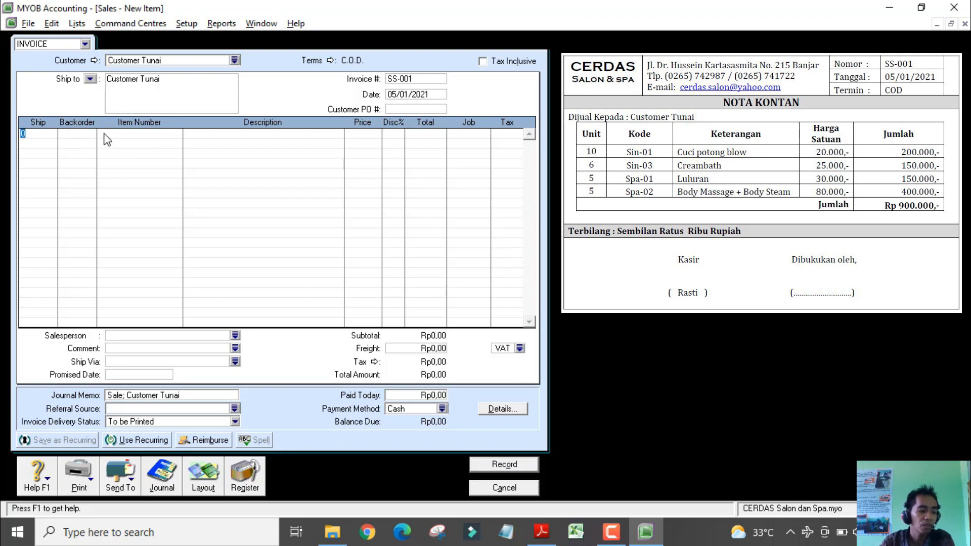
pyautogui.write('10')
pyautogui.press('Tab')
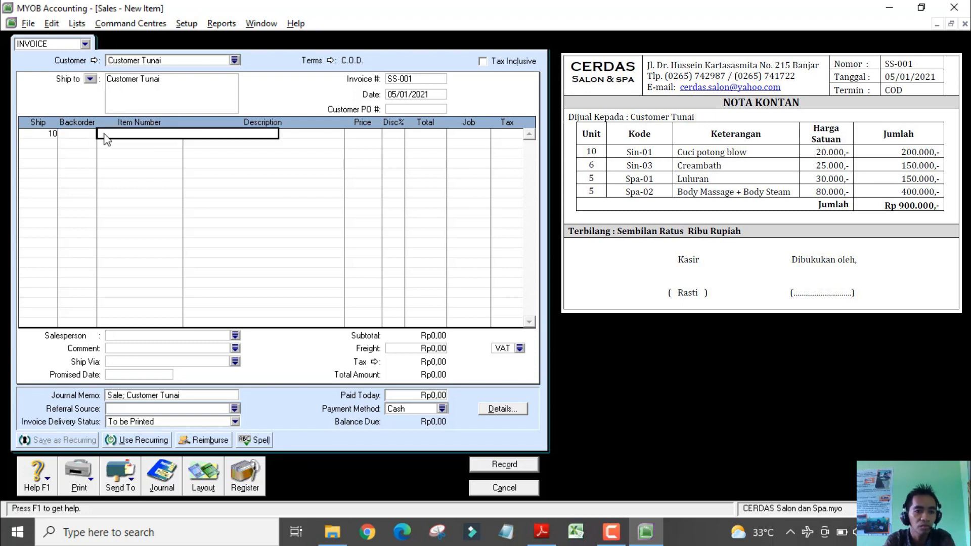
pyautogui.write('Sin-01')
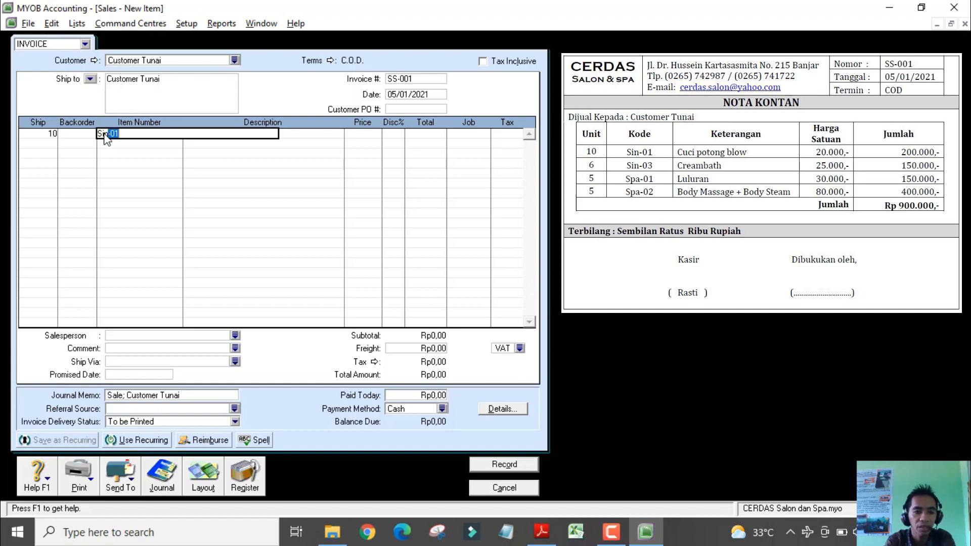
pyautogui.press('Tab')
pyautogui.press('Tab')
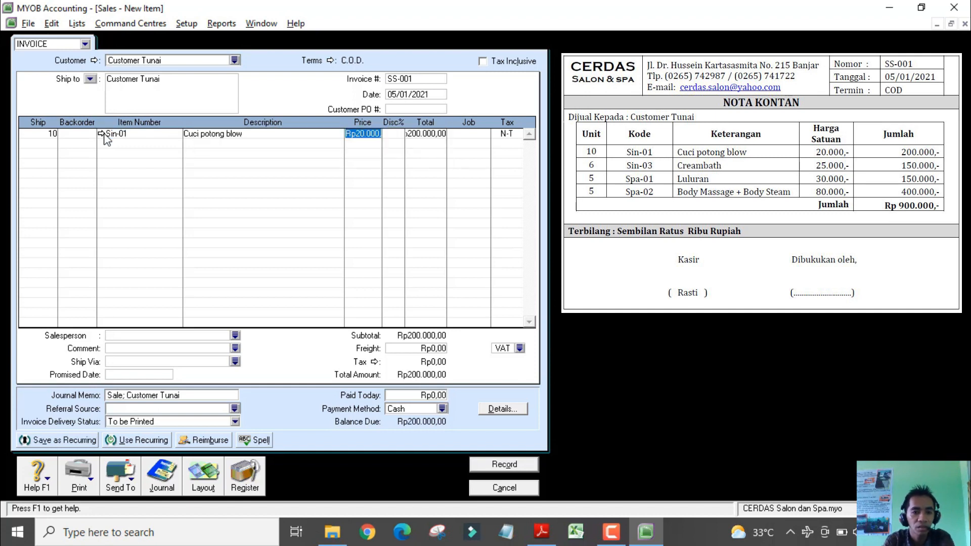
# Add an invoice line shipping 6 units of item Sin-03 (Creambath)
pyautogui.press('Return')
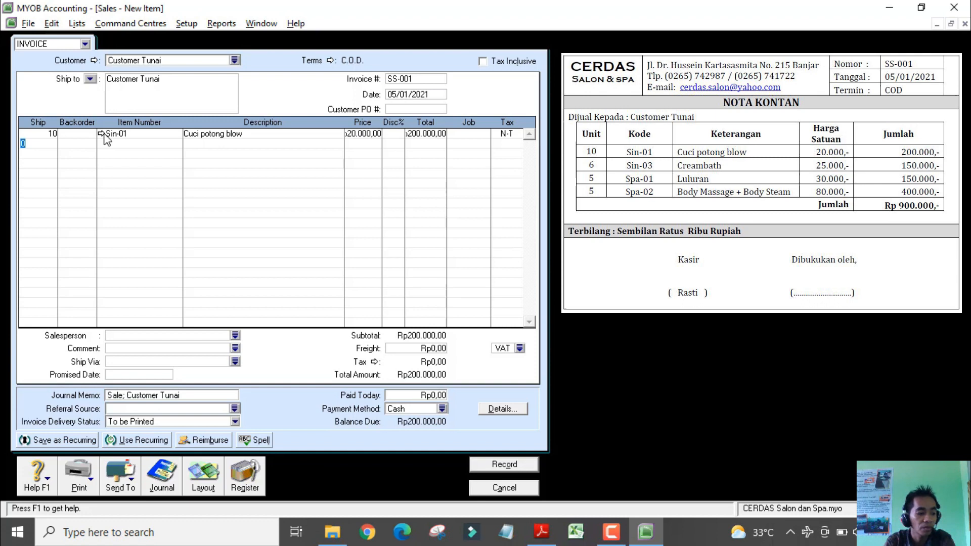
pyautogui.write('6')
pyautogui.press('Tab')
pyautogui.write('Sin-03')
pyautogui.press('Tab')
pyautogui.press('Tab')
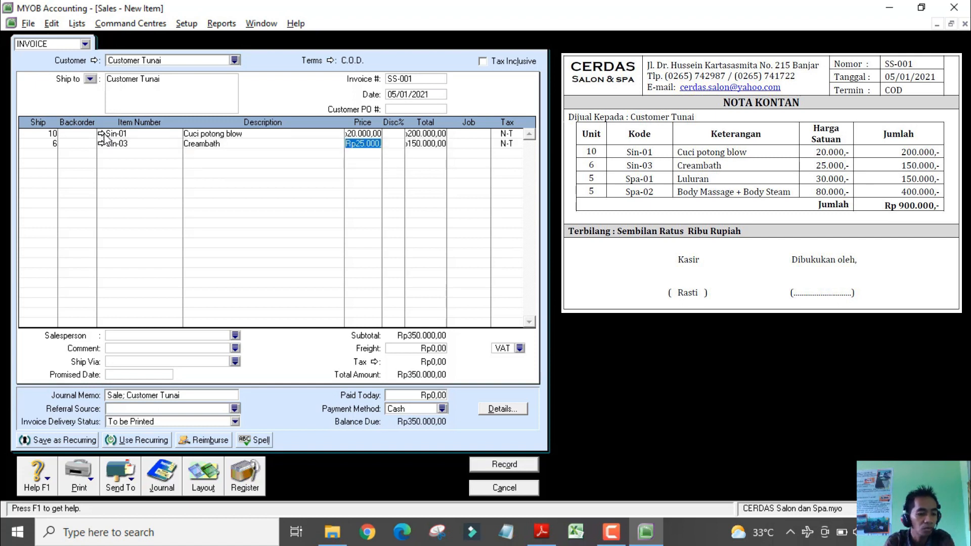
# Add an invoice line shipping 5 units of item Spa-01 (Luluran)
pyautogui.press('Return')
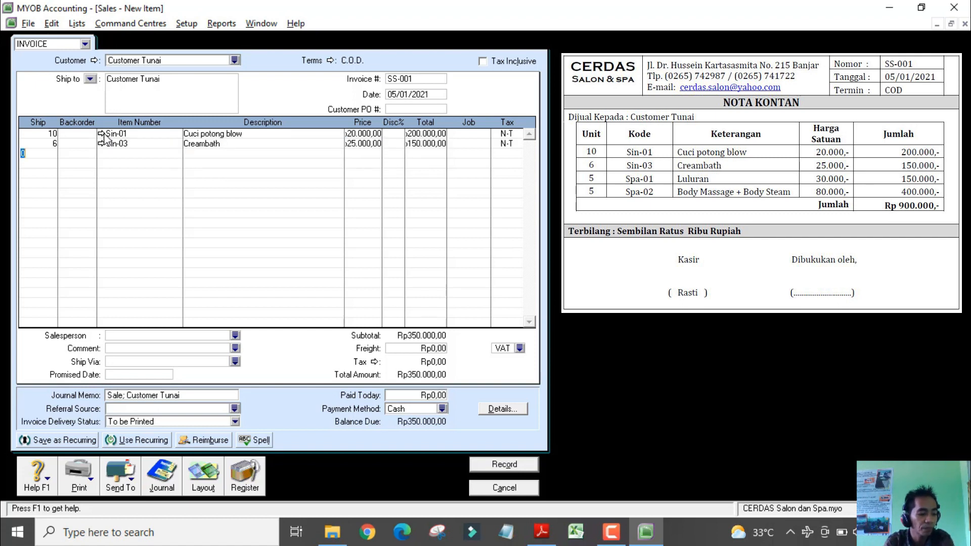
pyautogui.write('5')
pyautogui.press('Tab')
pyautogui.write('Sp')
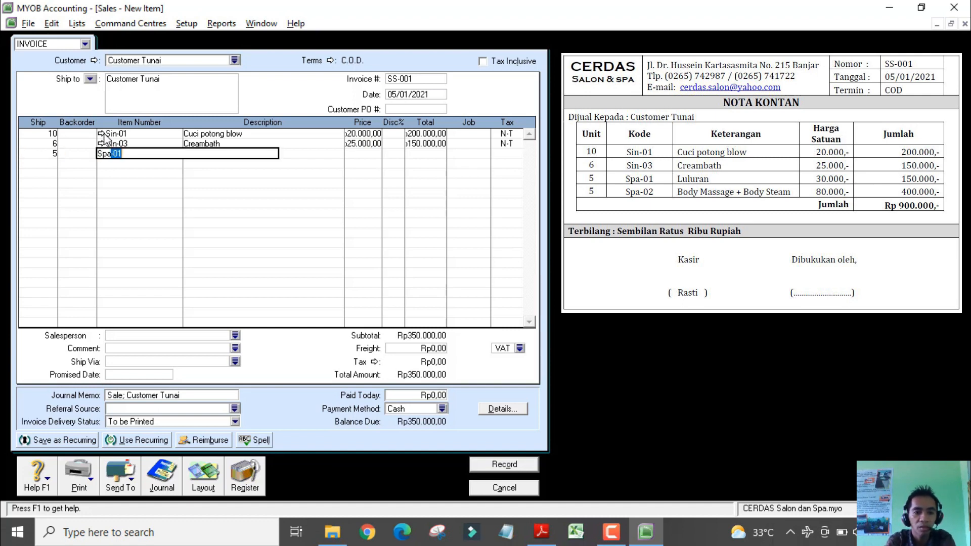
pyautogui.press('Tab')
pyautogui.press('Tab')
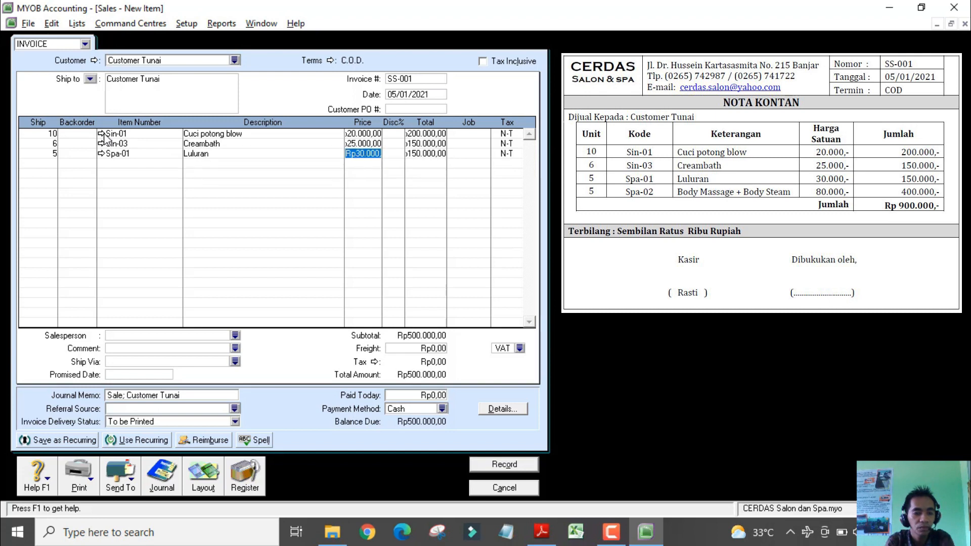
# Add an invoice line shipping 5 units of item Spa-02 (Body massage + steam)
pyautogui.press('Return')
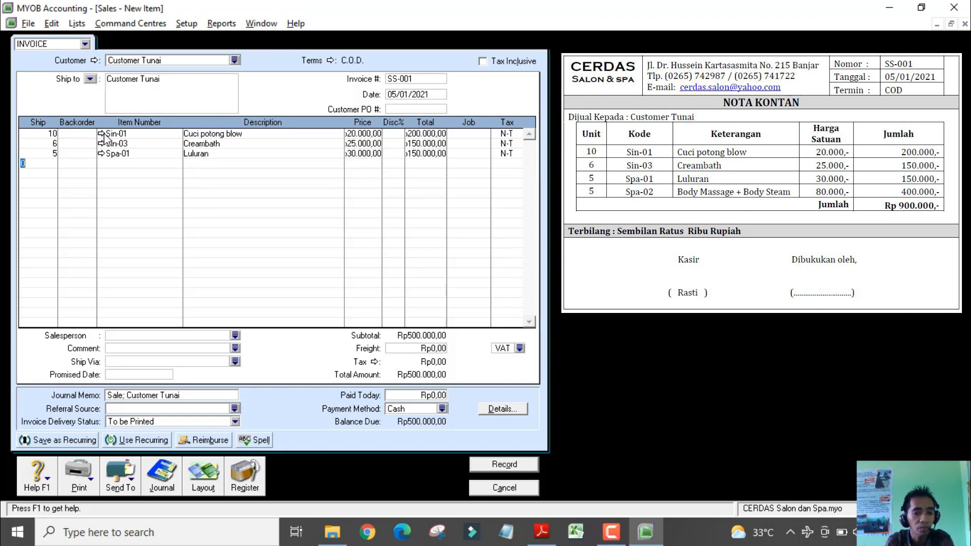
pyautogui.write('5')
pyautogui.press('Tab')
pyautogui.write('Spa-02')
pyautogui.press('Tab')
pyautogui.press('Tab')
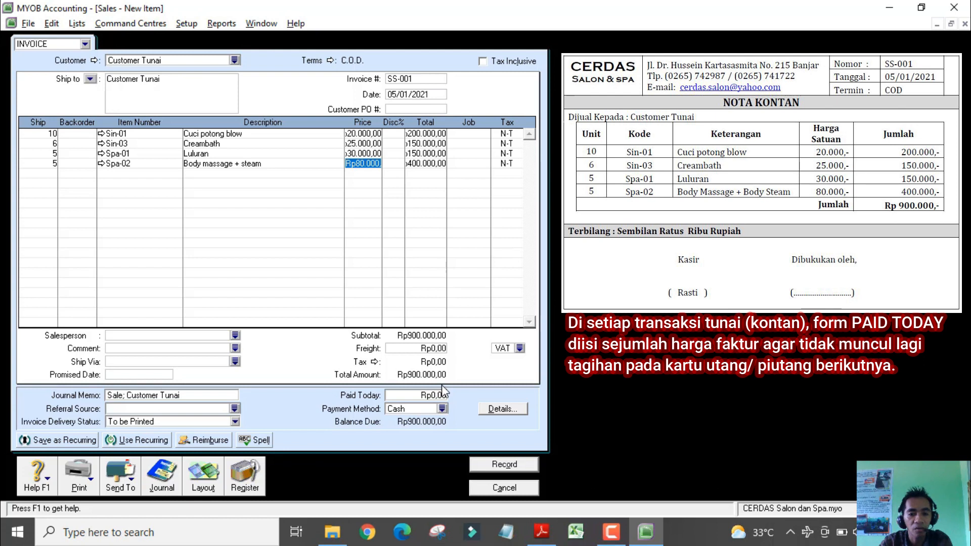
# Set the amount paid today to 900000, record the cash sale, and close the sales entry window
pyautogui.click(430, 396)
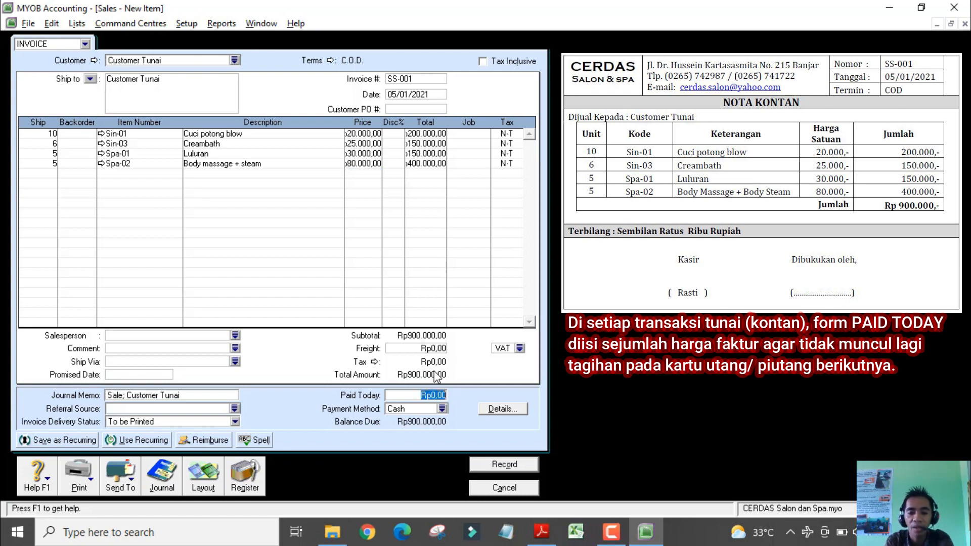
pyautogui.write('900000')
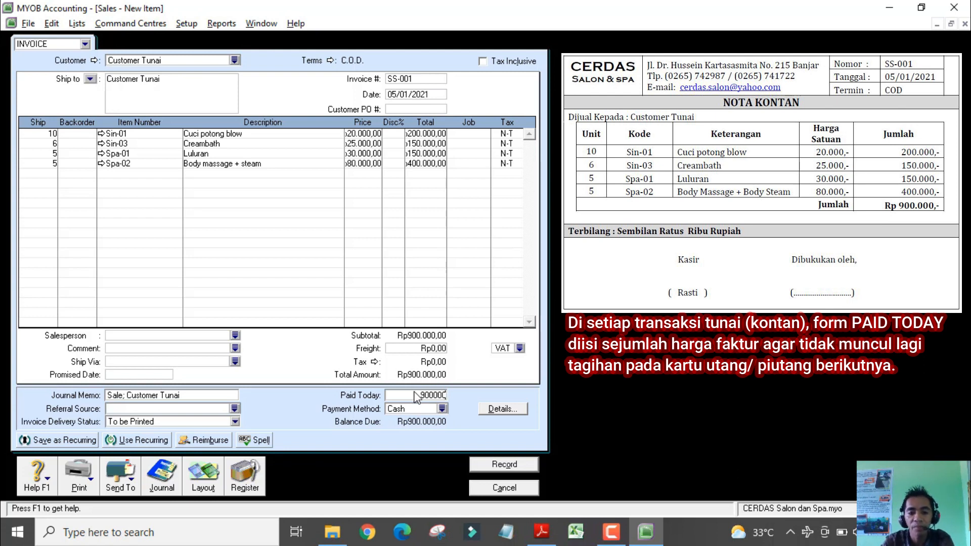
pyautogui.press('Tab')
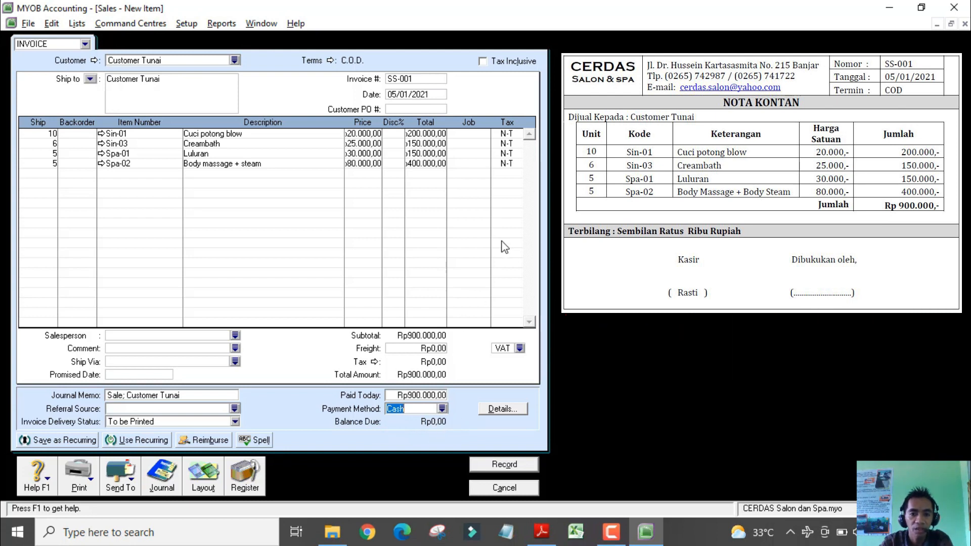
pyautogui.click(516, 465)
pyautogui.click(591, 283)
pyautogui.click(592, 282)
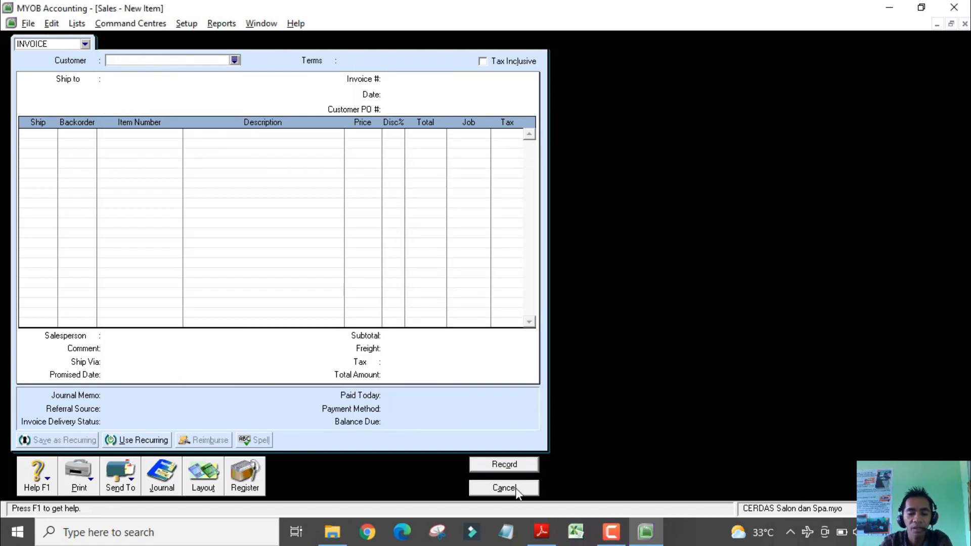
pyautogui.click(517, 490)
# Check Dokumen 5 in the Adobe Reader transaction PDF, and start a Receive Payments entry in MYOB for customer Memory Salon
pyautogui.hotkey('alt', 'Tab')
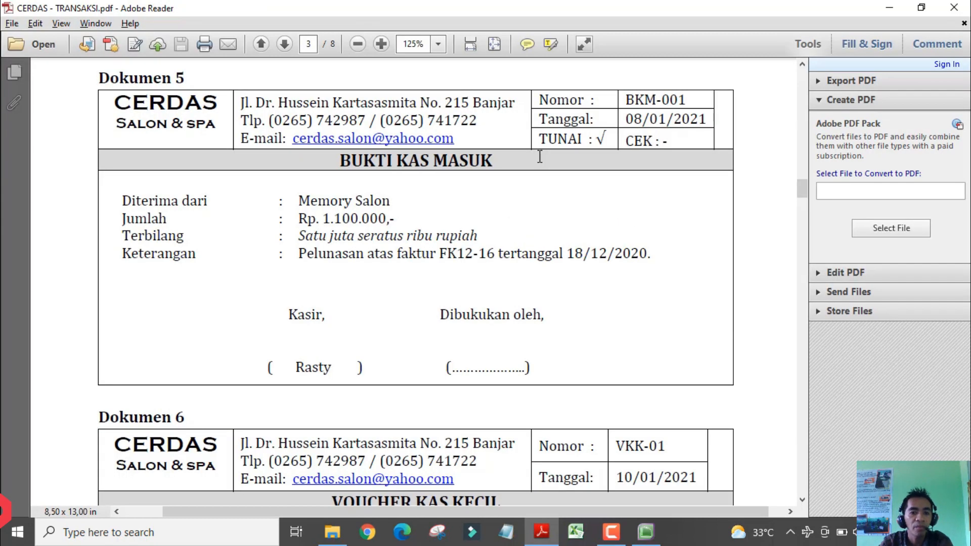
pyautogui.moveTo(340, 160); pyautogui.dragTo(493, 161)
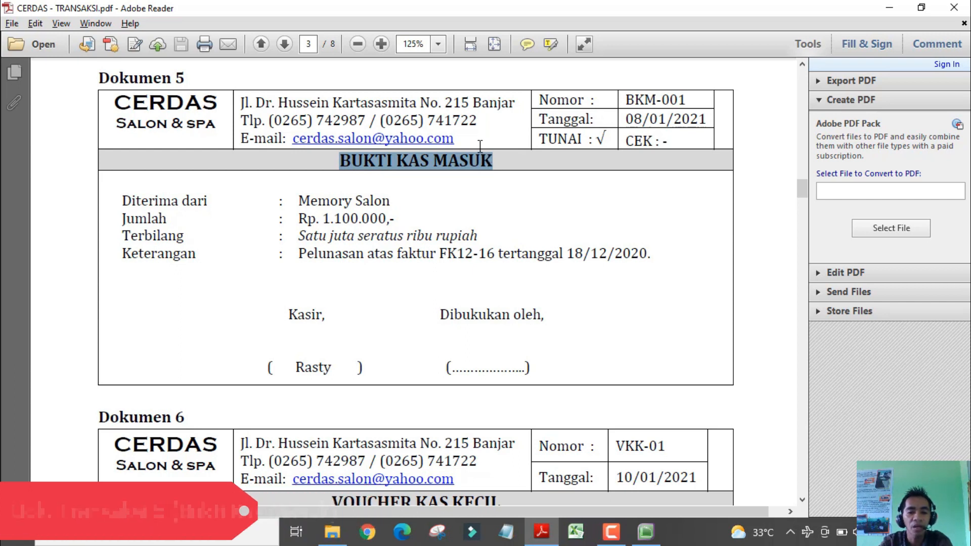
pyautogui.moveTo(302, 257); pyautogui.dragTo(454, 254)
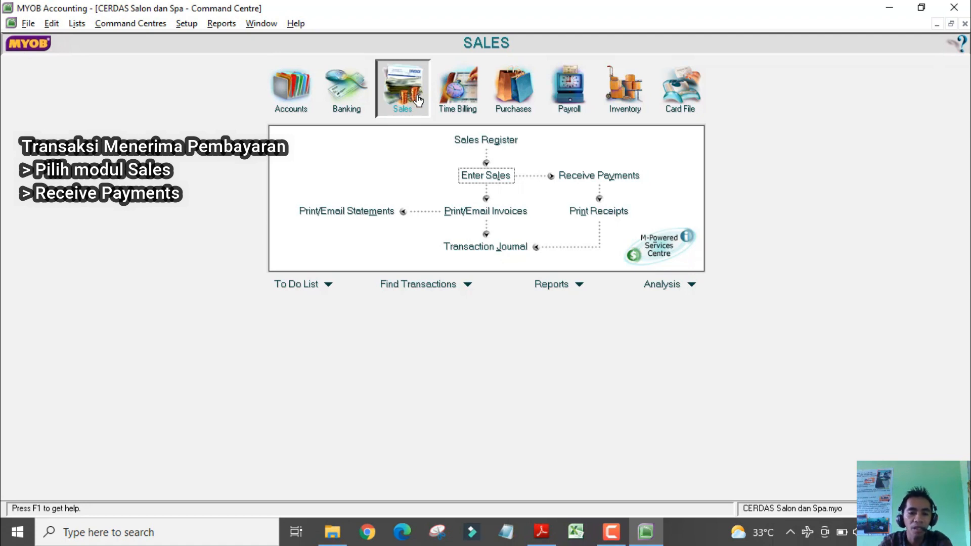
pyautogui.click(623, 179)
pyautogui.click(274, 104)
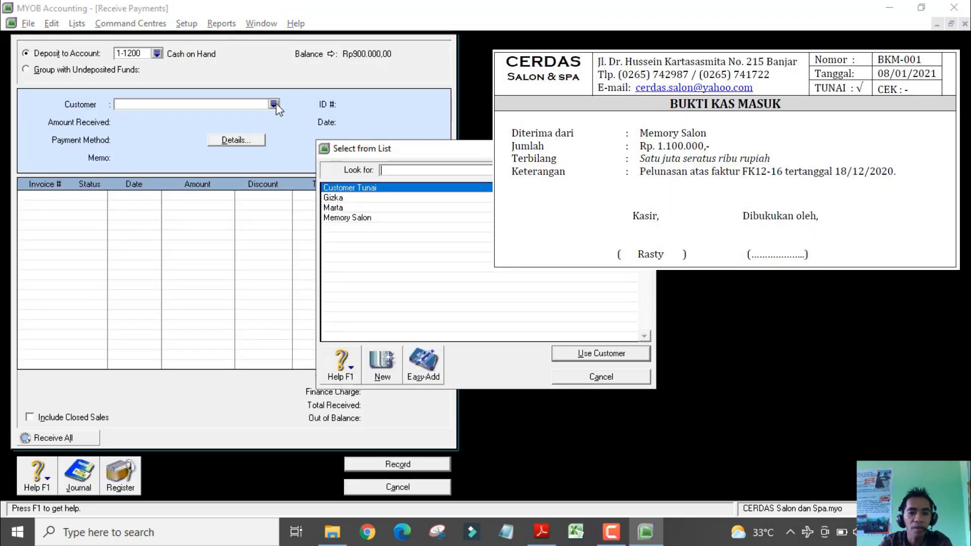
pyautogui.doubleClick(376, 218)
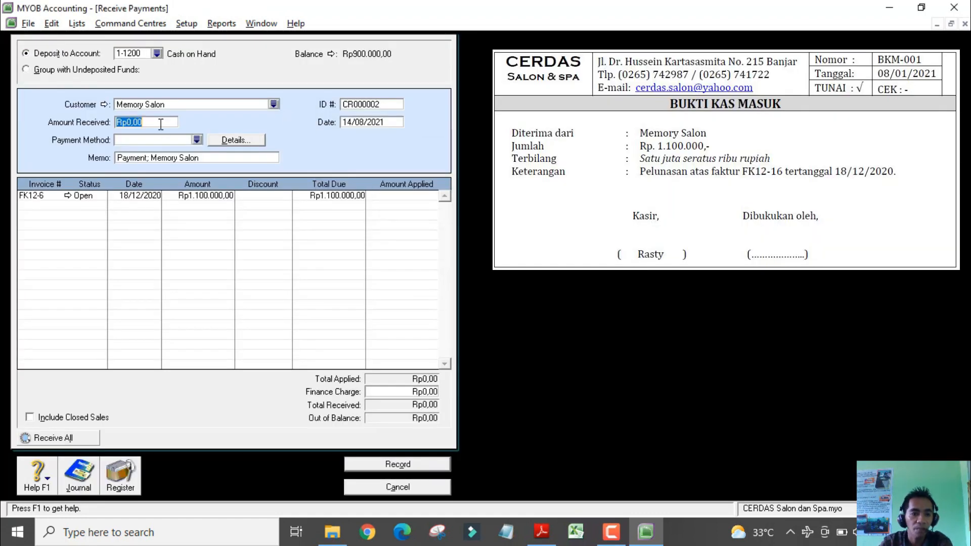
# Fill in the received amount of Rp1.100.000, payment method Cash, ID BKM-001 and date 08/01/2021
pyautogui.write('1')
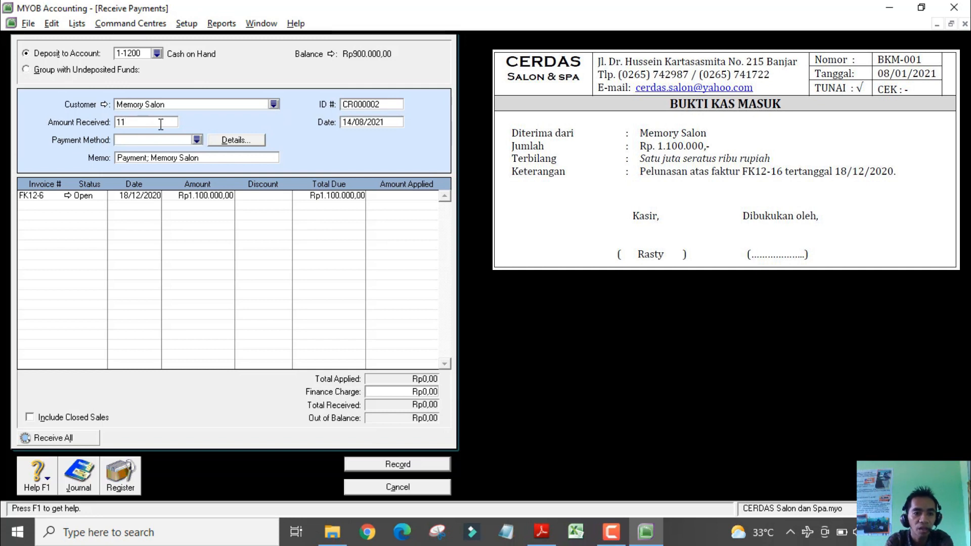
pyautogui.write('.100.0000')
pyautogui.press('Tab')
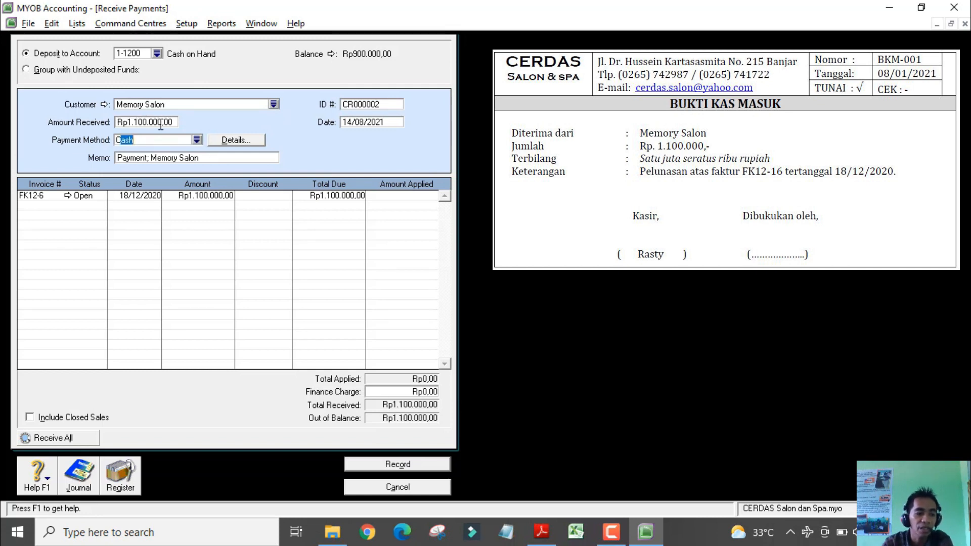
pyautogui.click(356, 106)
pyautogui.write('BKM-001')
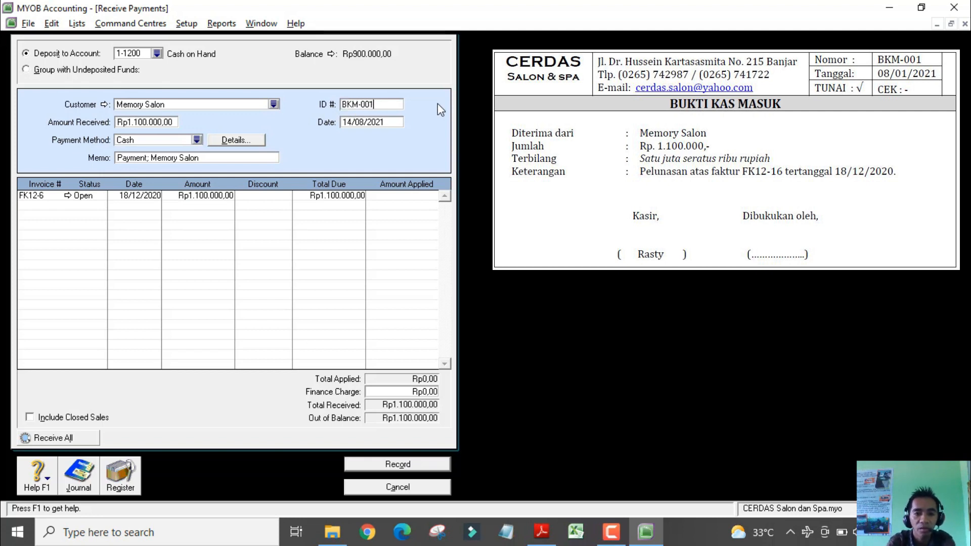
pyautogui.press('Tab')
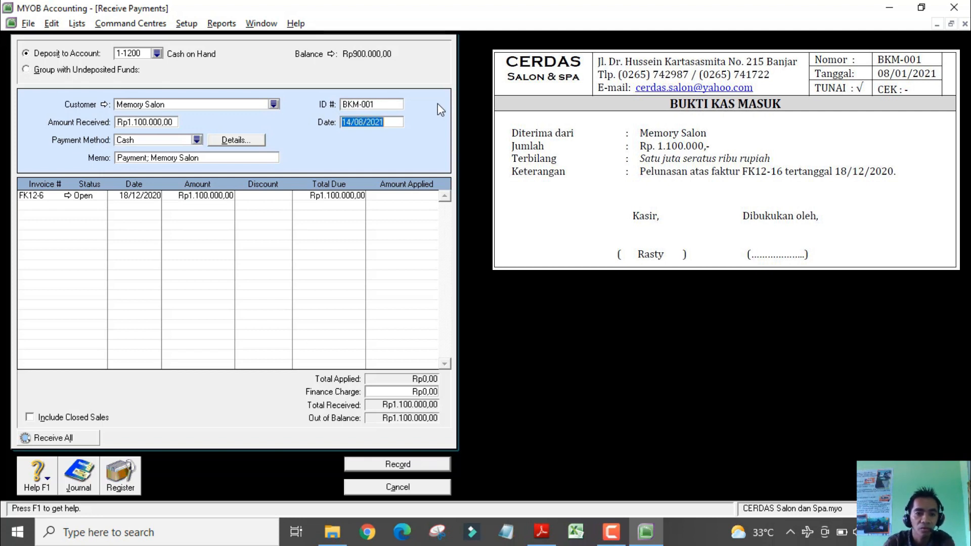
pyautogui.write('8')
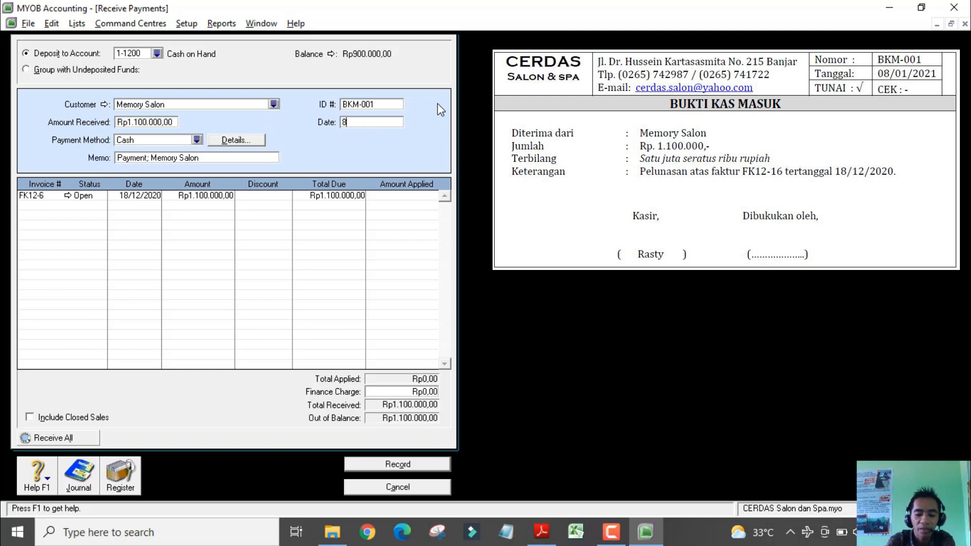
pyautogui.write('/01/2021')
pyautogui.press('Tab')
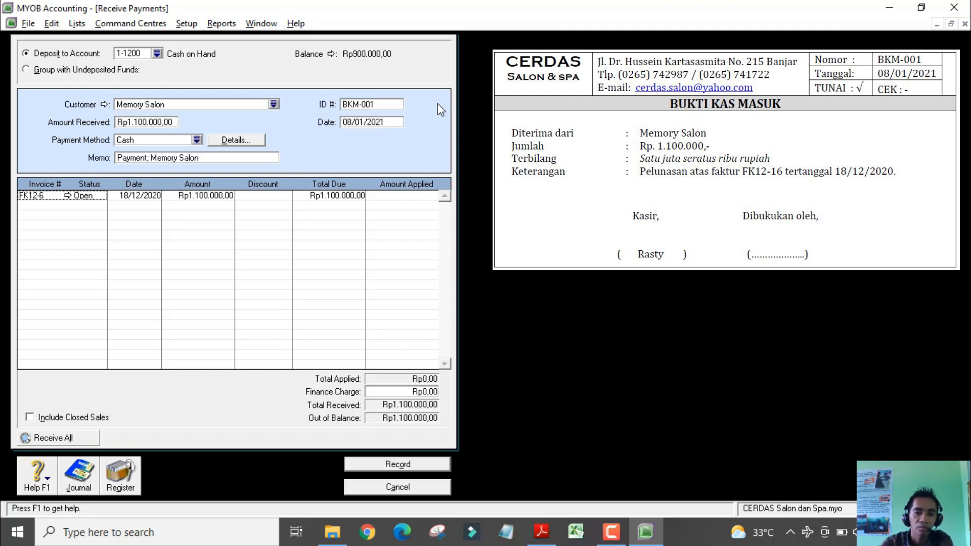
# Apply the full Rp1.100.000 to invoice FK12-6, record the payment, and close the Receive Payments window
pyautogui.click(414, 198)
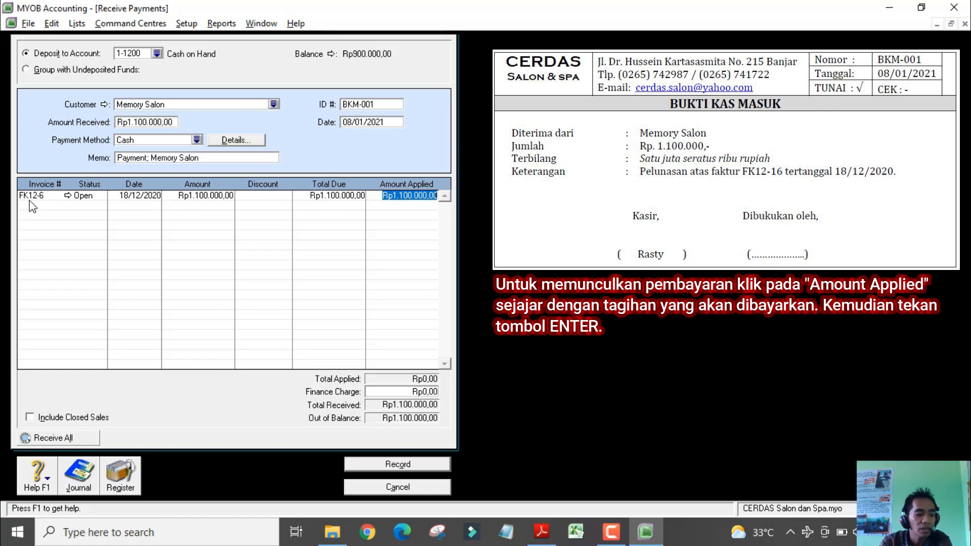
pyautogui.press('Return')
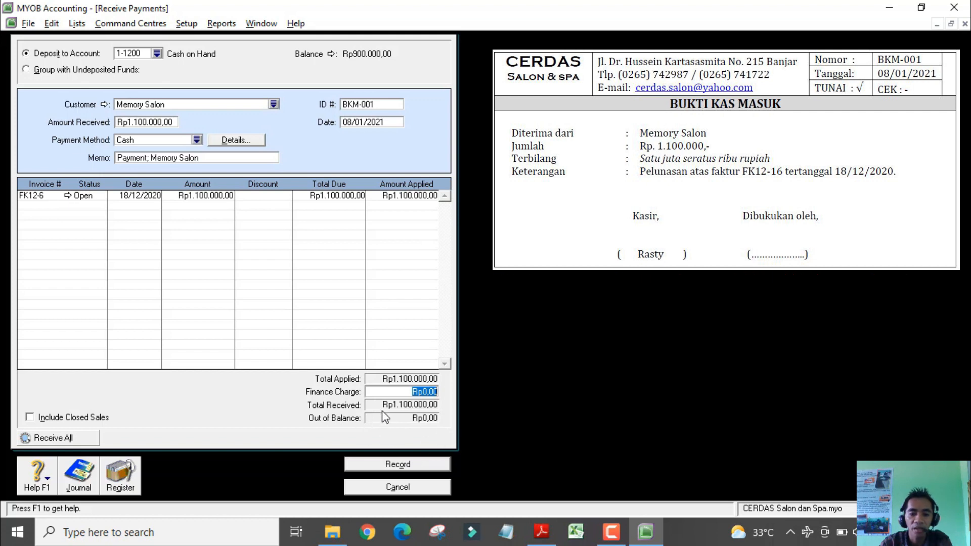
pyautogui.click(433, 464)
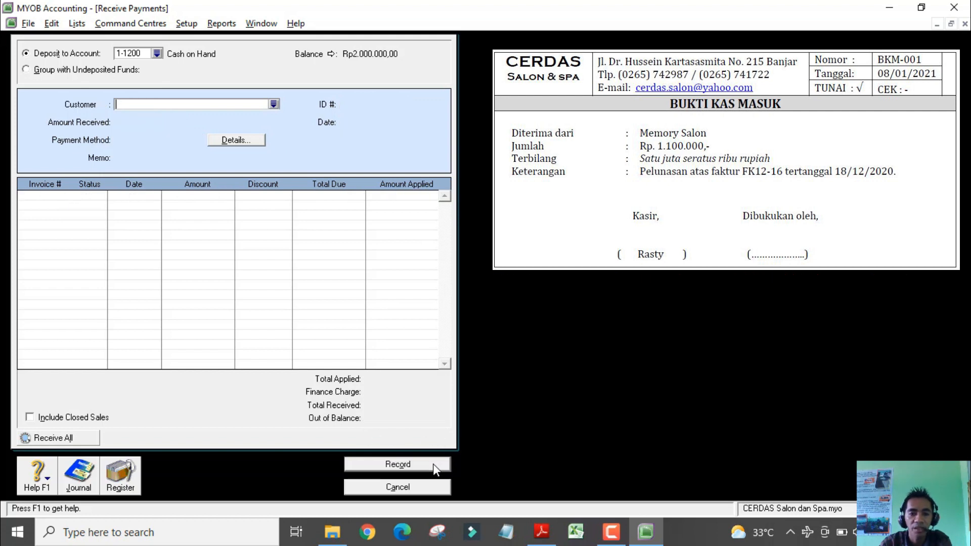
pyautogui.click(425, 489)
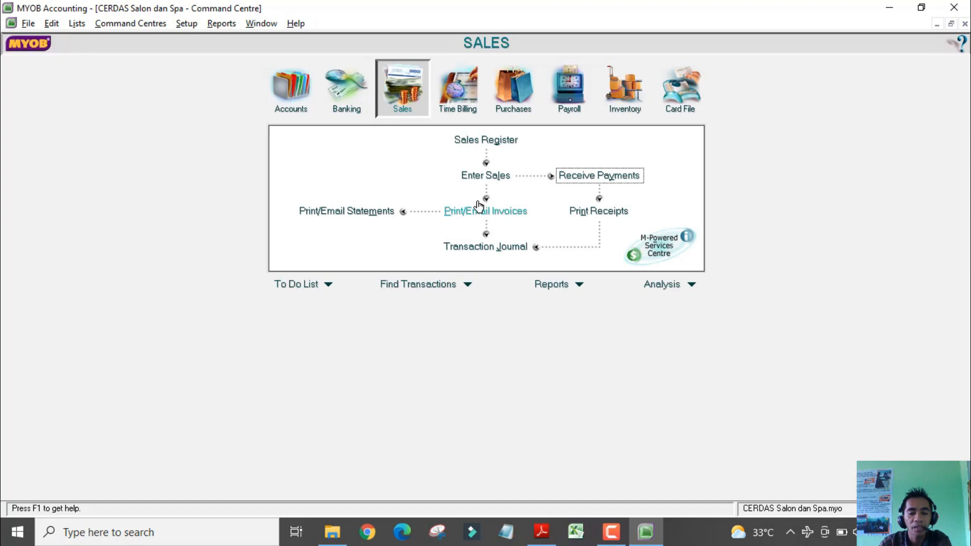
# Check Dokumen 6 in the Adobe Reader transaction PDF, and start a Spend Money entry in MYOB with Tax Inclusive turned off
pyautogui.hotkey('alt', 'Tab')
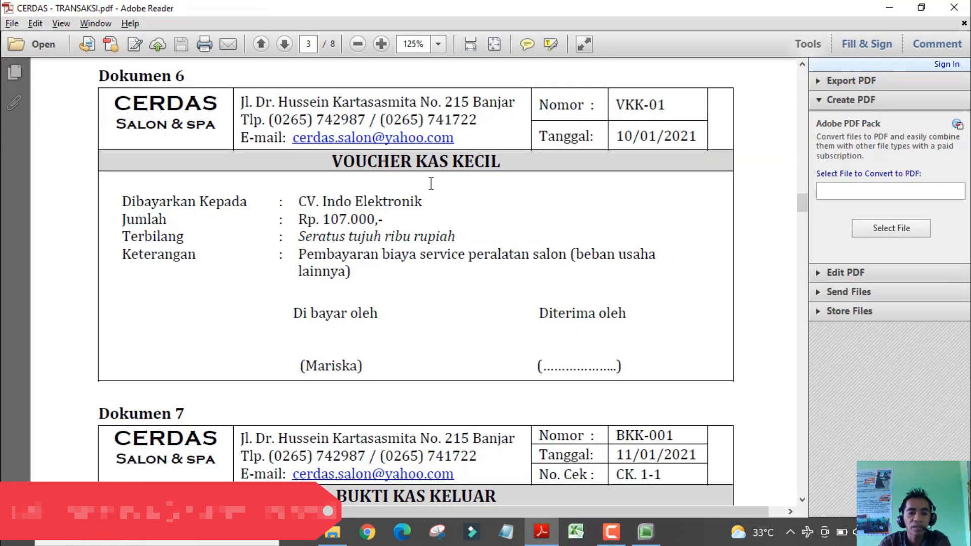
pyautogui.moveTo(333, 161); pyautogui.dragTo(528, 161)
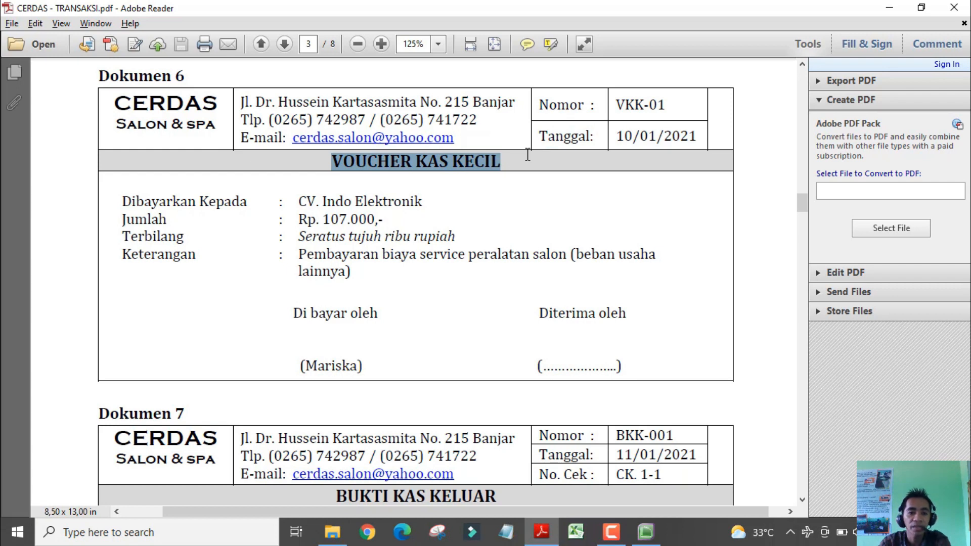
pyautogui.click(527, 156)
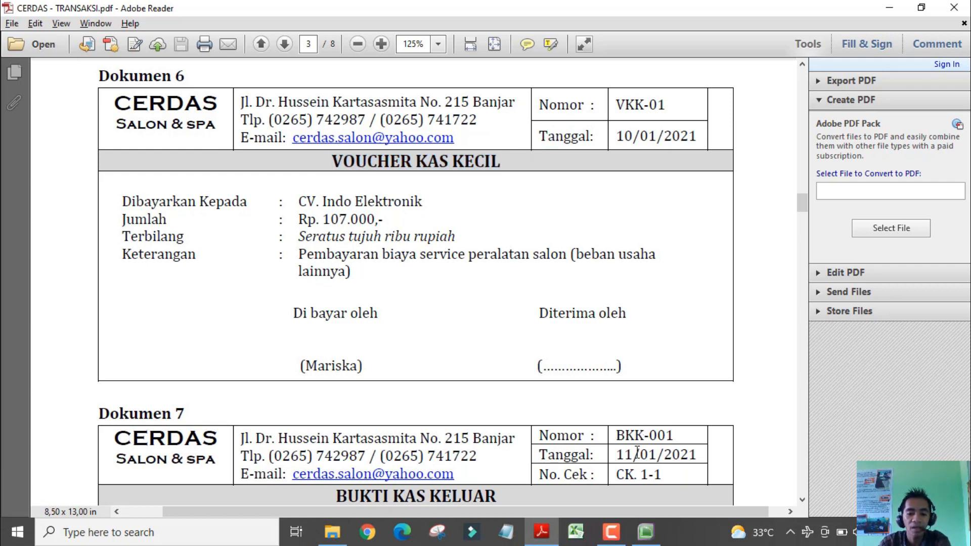
pyautogui.click(646, 533)
pyautogui.click(349, 106)
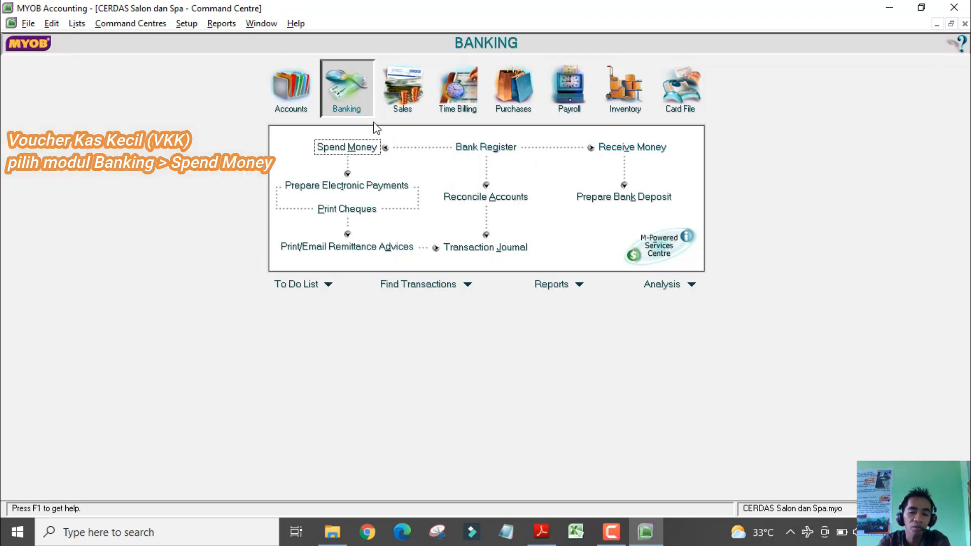
pyautogui.click(362, 152)
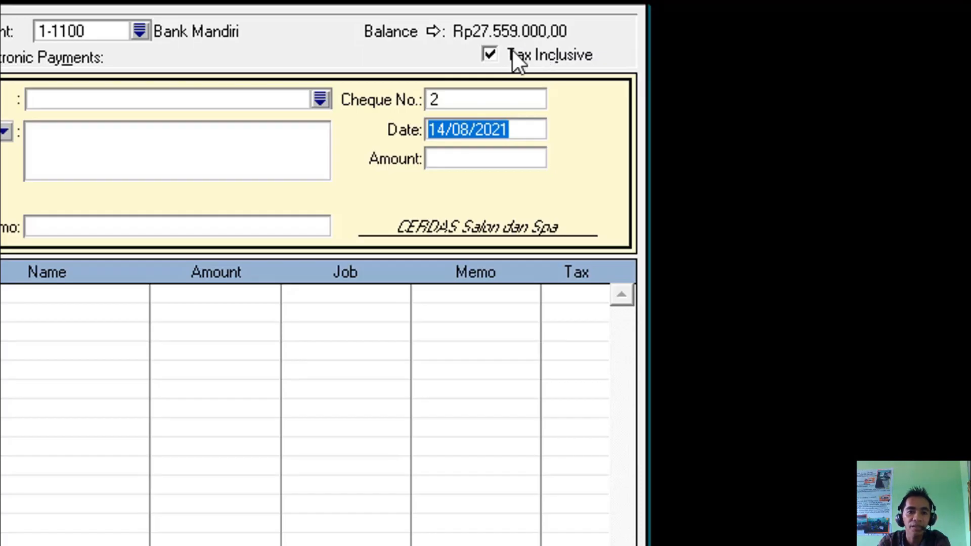
pyautogui.click(512, 55)
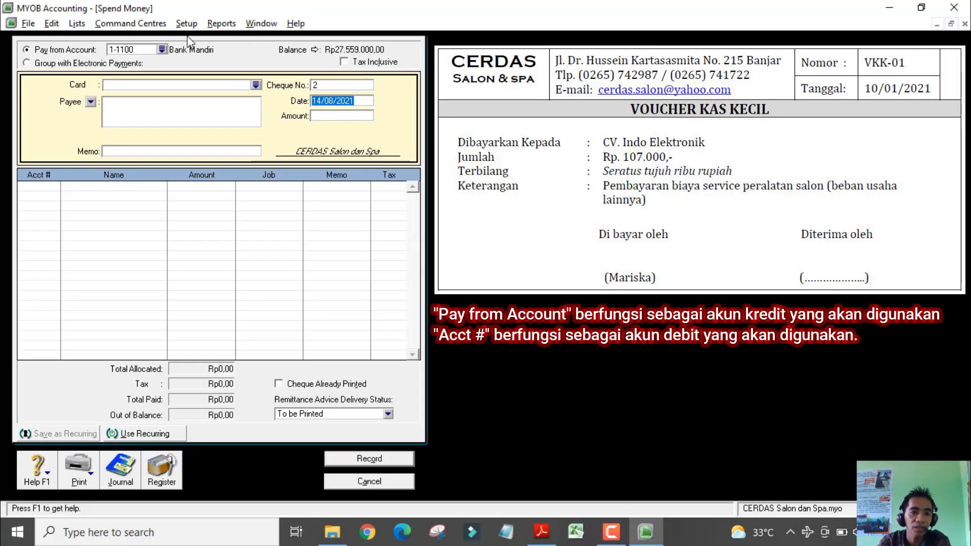
# Set the payment to come from account 1-1300 Petty Cash, with cheque number VKK-01
pyautogui.click(161, 49)
pyautogui.click(415, 207)
pyautogui.doubleClick(415, 208)
pyautogui.click(330, 85)
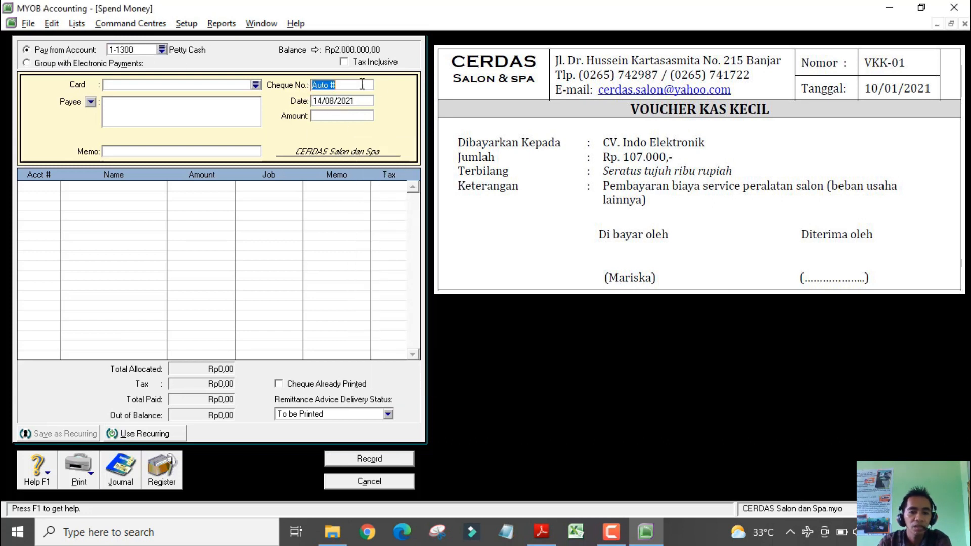
pyautogui.write('VKK-01')
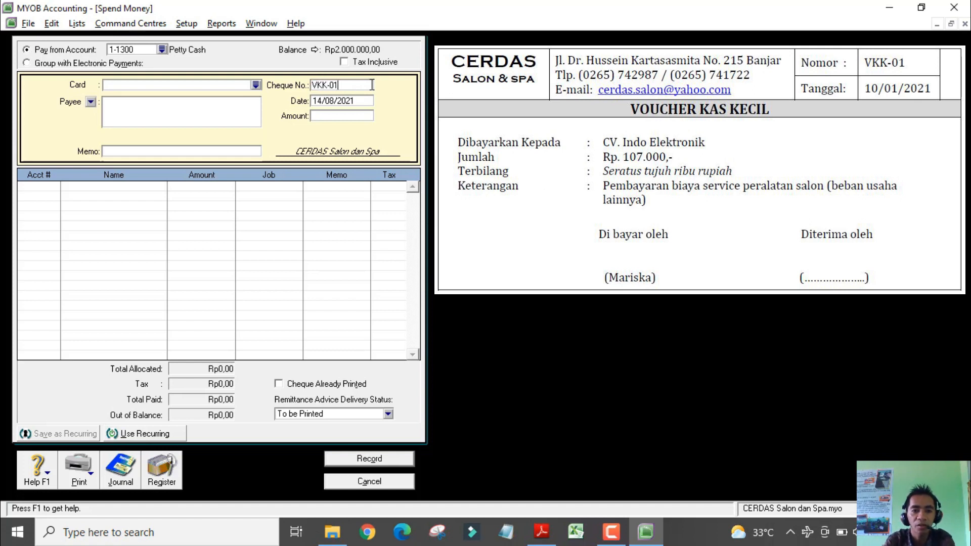
pyautogui.press('Tab')
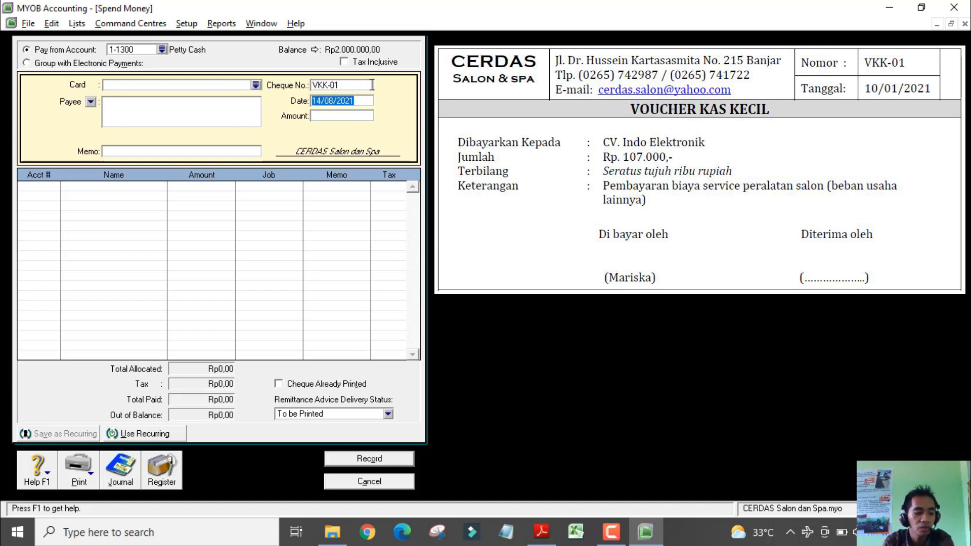
# Date the petty cash payment 10/01/2021 and set its amount to Rp107.000
pyautogui.write('10')
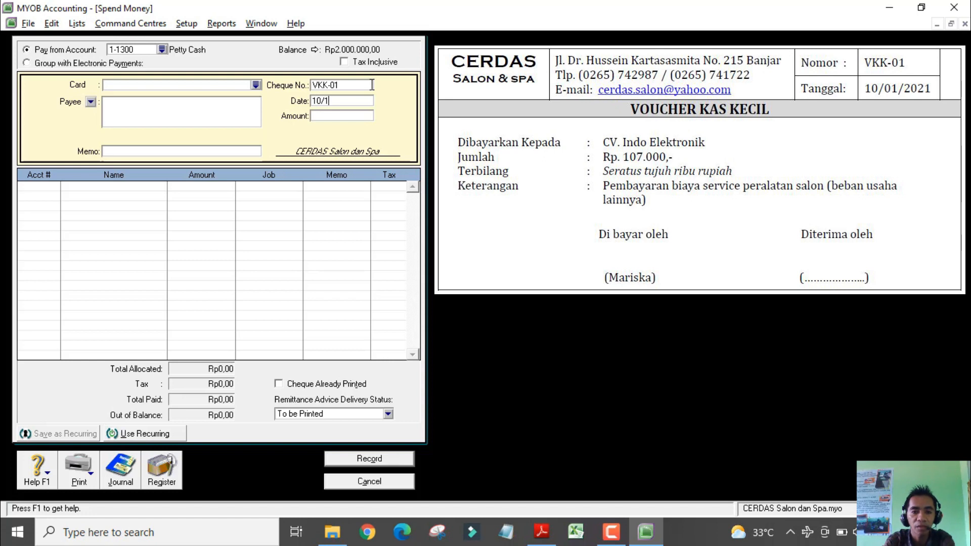
pyautogui.press('Tab')
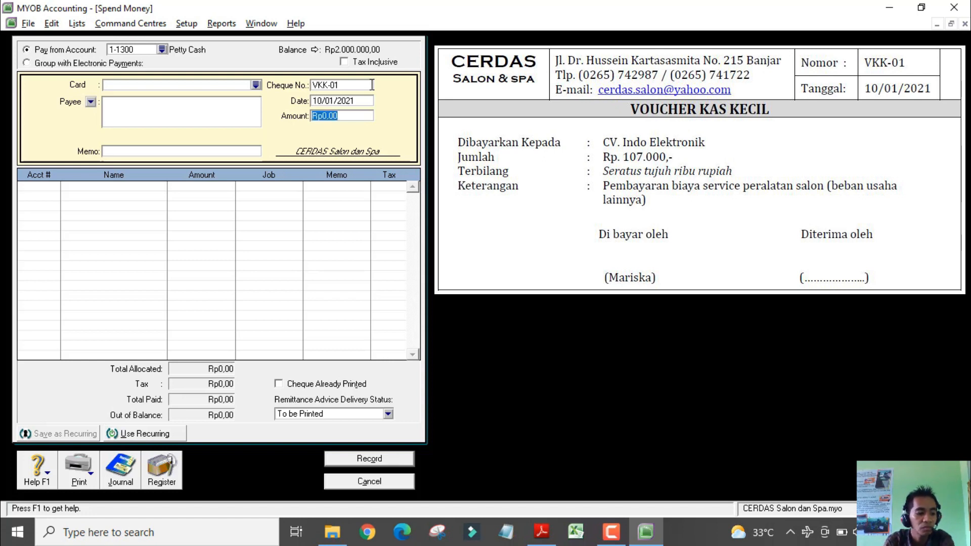
pyautogui.write('107000')
pyautogui.press('Tab')
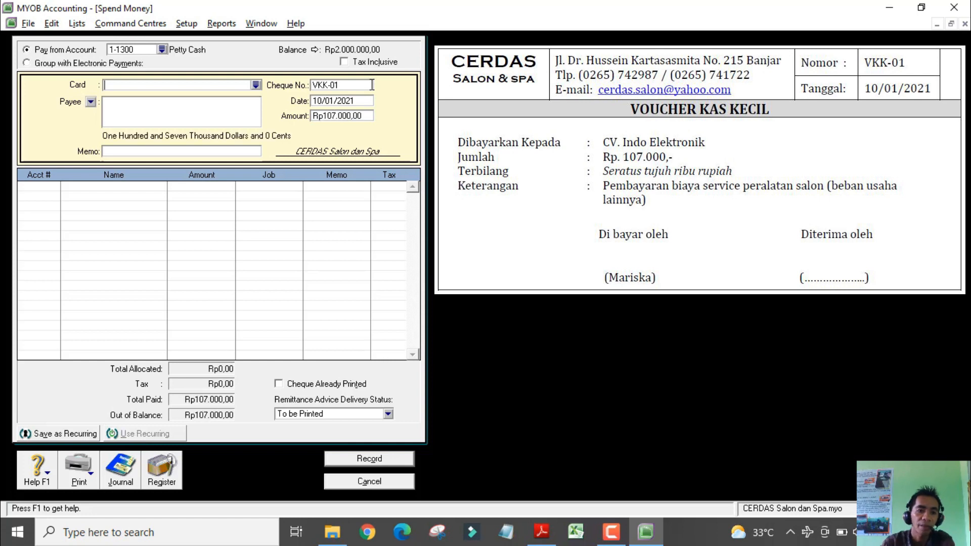
# Enter the payment memo "Pembayaran service perlatan salon; CV Indo Elektronik"
pyautogui.click(160, 152)
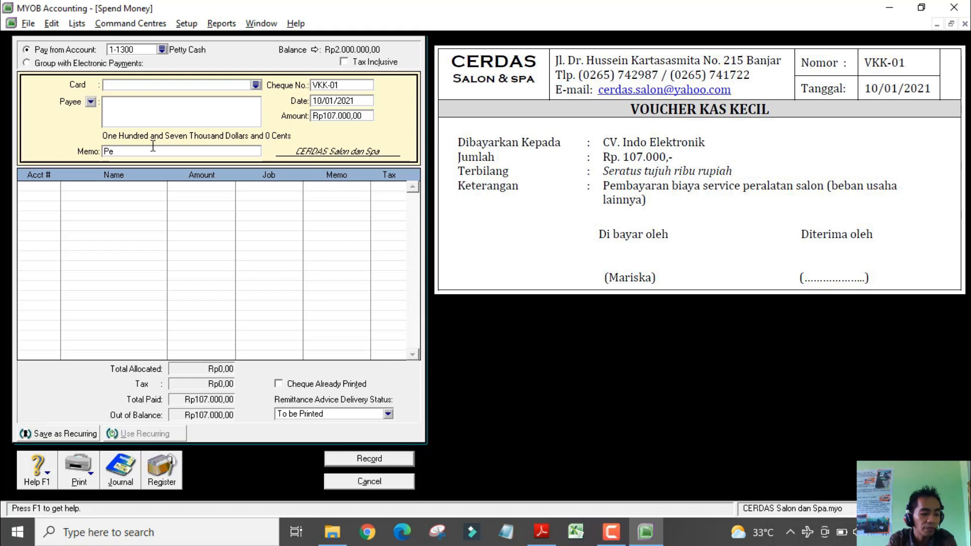
pyautogui.write('Pembayaran service perlatan salon; C')
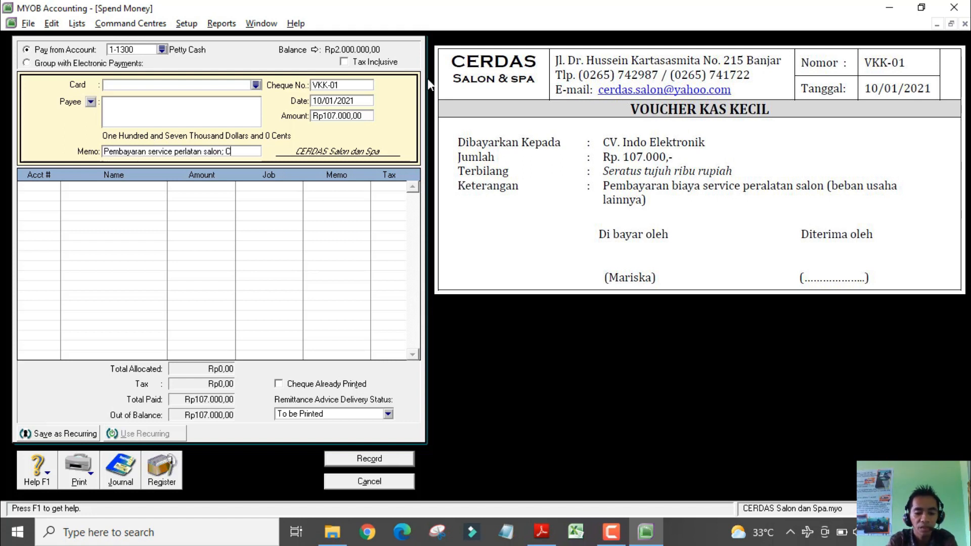
pyautogui.write('V Indo ')
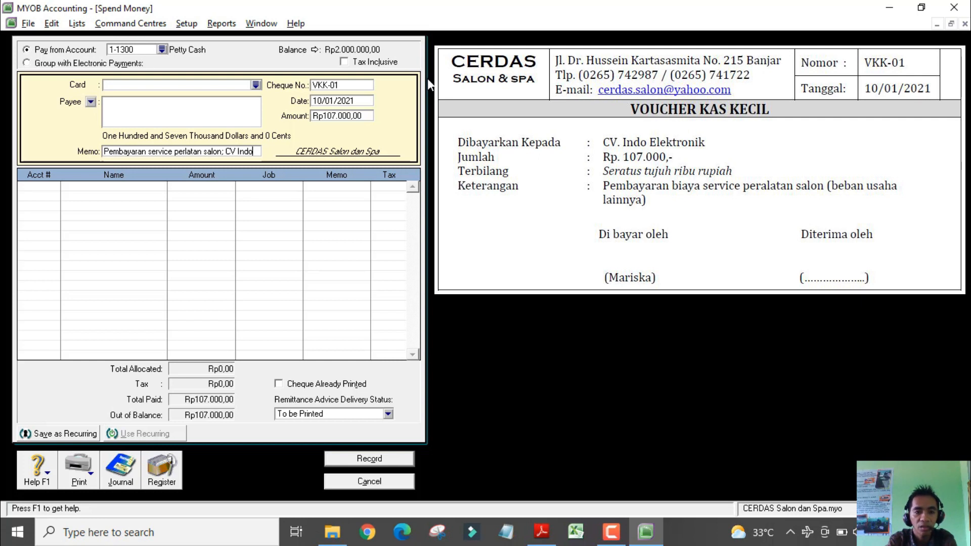
pyautogui.write('Elekt')
# Allocate the full Rp107.000 to account 6-1800 Other Operating Expenses
pyautogui.click(48, 186)
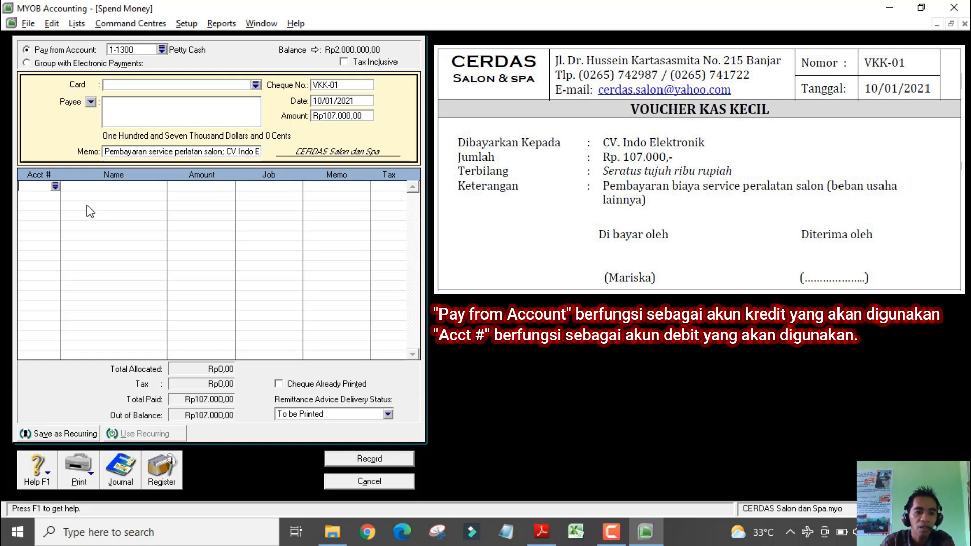
pyautogui.click(55, 186)
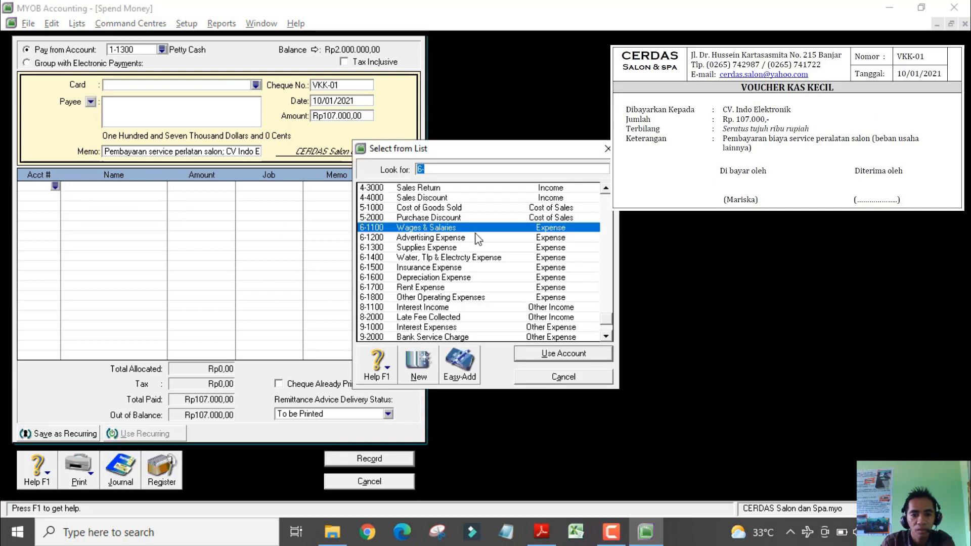
pyautogui.write('6-1400')
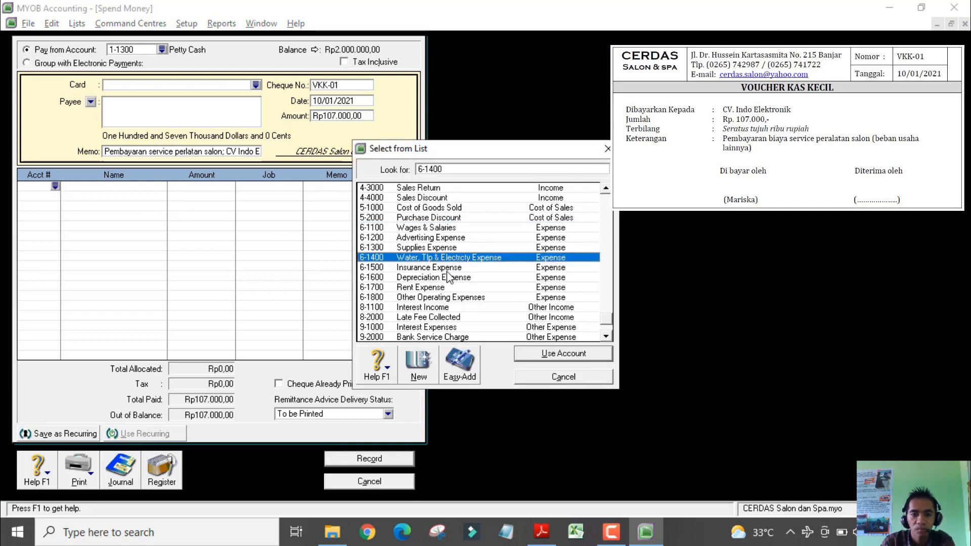
pyautogui.scroll(-1, 445, 288)
pyautogui.click(442, 287)
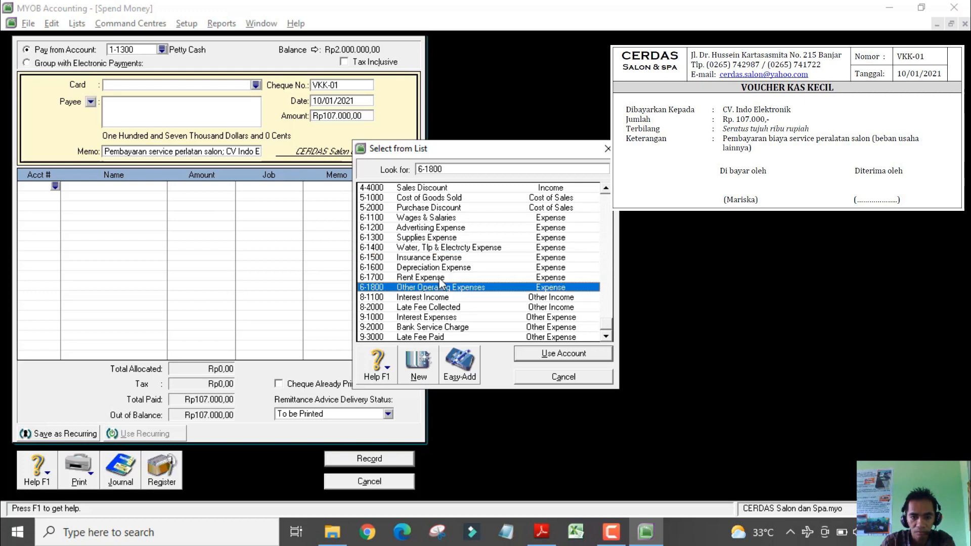
pyautogui.click(563, 354)
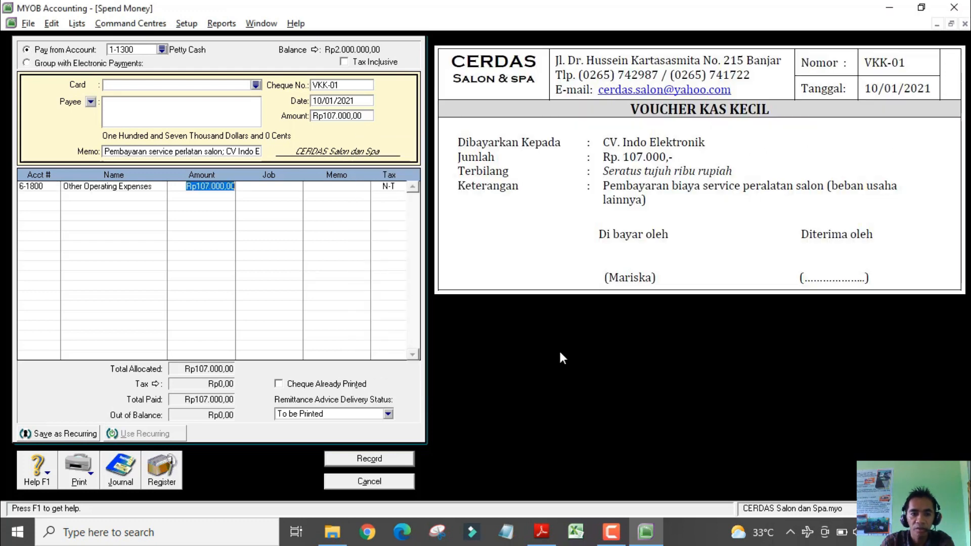
pyautogui.press('Tab')
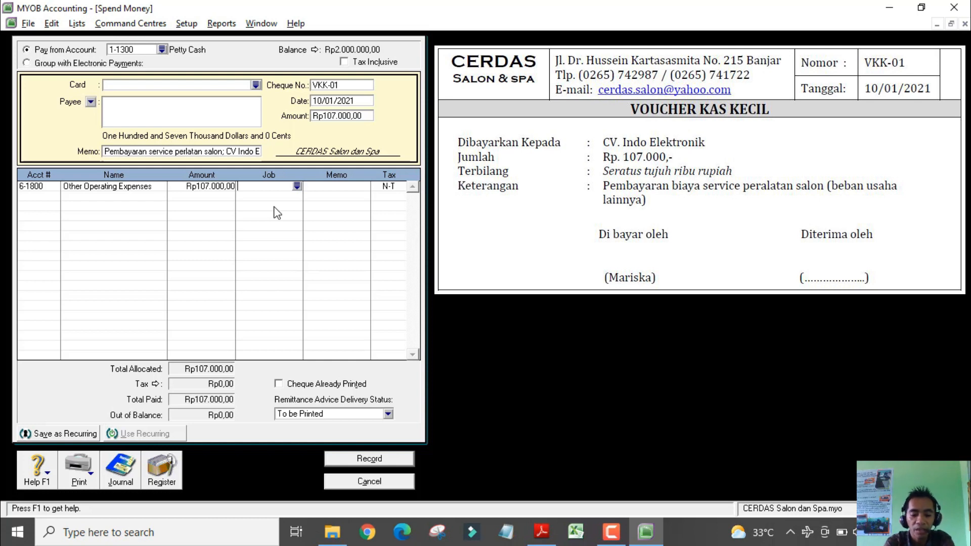
# Review the recap of the VKK-01 payment, record the transaction, and close the Spend Money window
pyautogui.hotkey('ctrl', 'r')
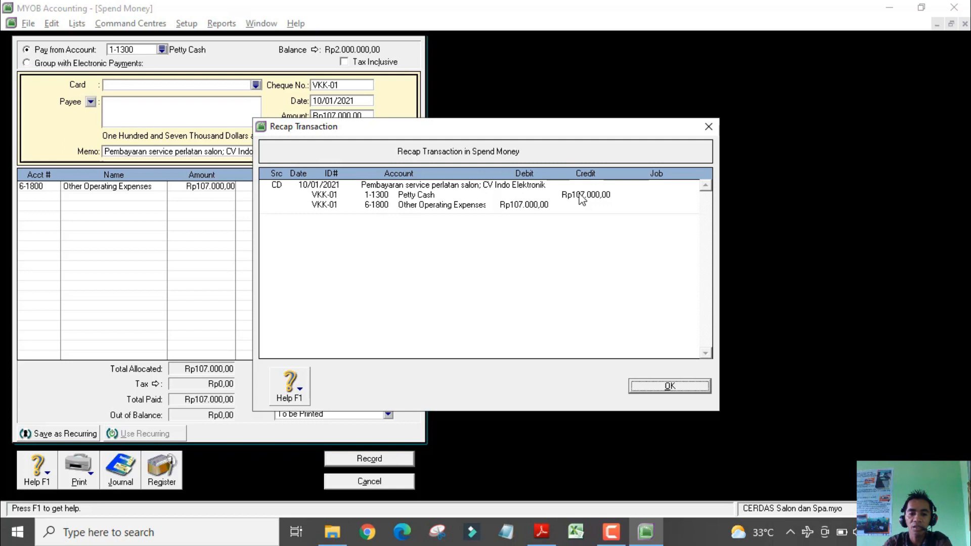
pyautogui.click(670, 386)
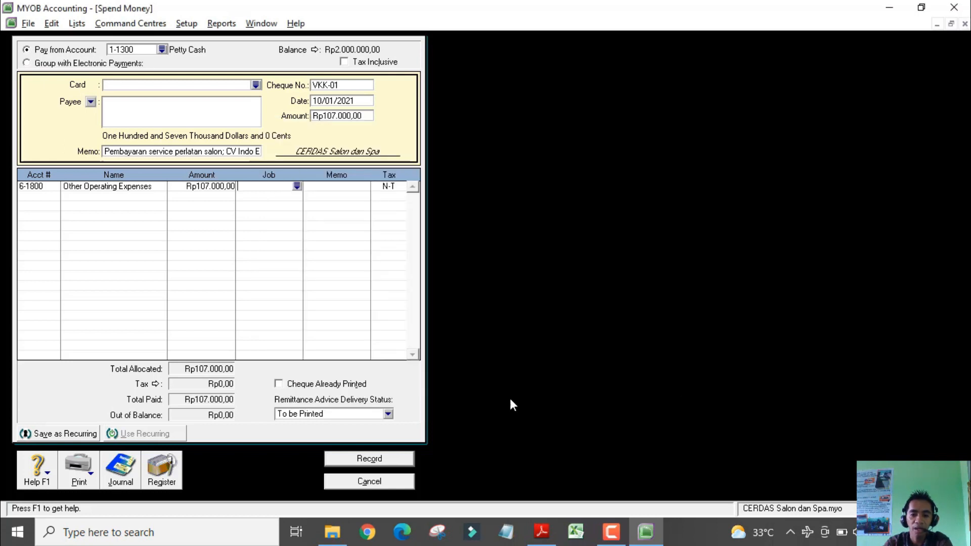
pyautogui.click(382, 460)
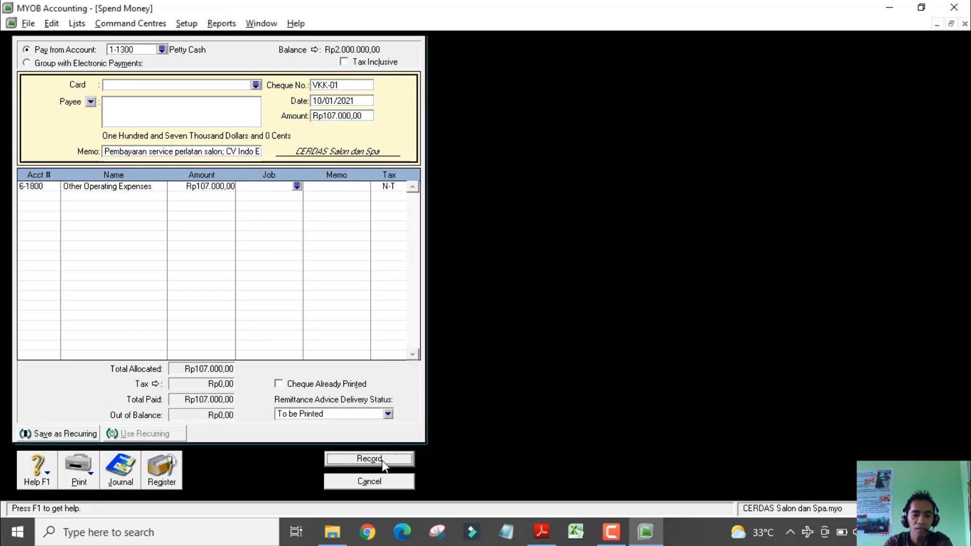
pyautogui.click(396, 485)
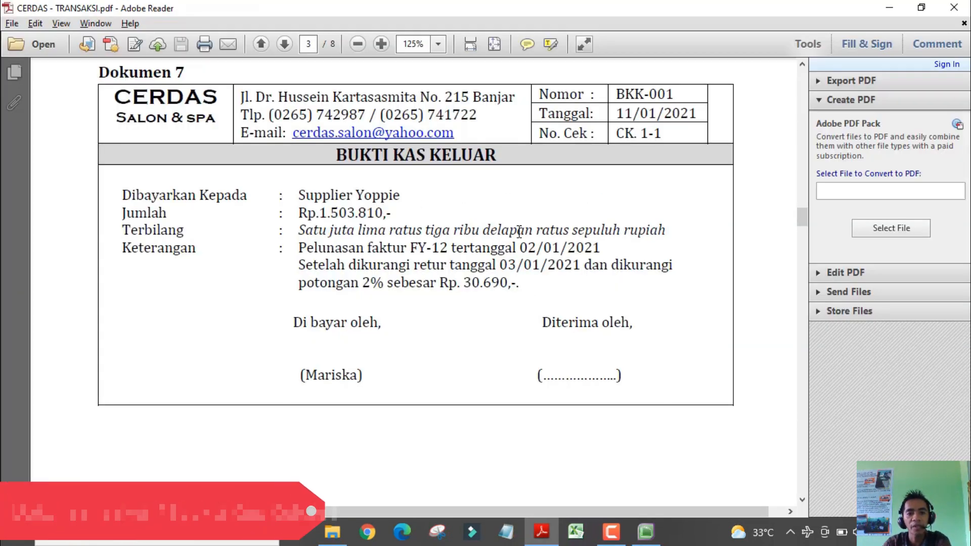
# Check Dokumen 7 in the Adobe Reader transaction PDF, and start a Pay Bills entry in MYOB for supplier Yoppie Cosmetics
pyautogui.moveTo(341, 154); pyautogui.dragTo(489, 158)
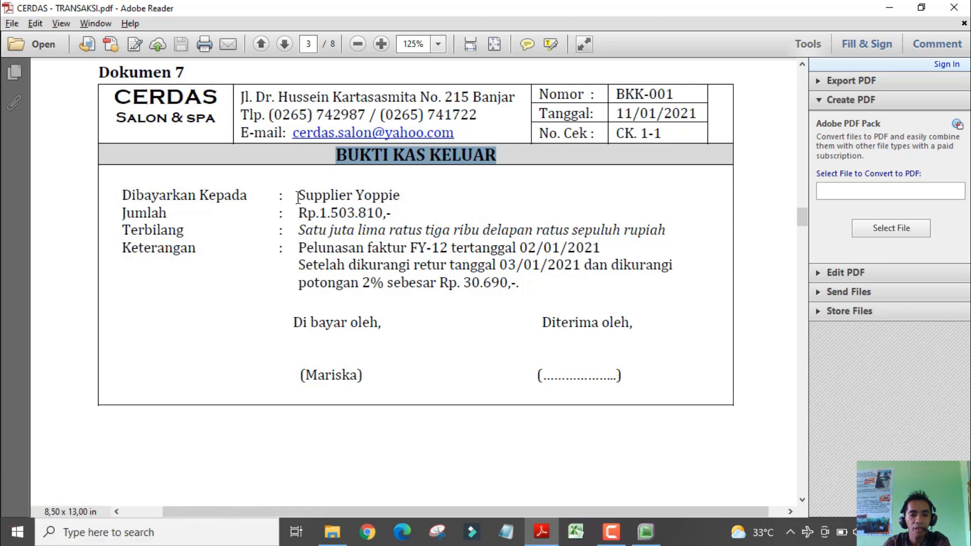
pyautogui.moveTo(298, 197); pyautogui.dragTo(400, 196)
pyautogui.moveTo(296, 197); pyautogui.dragTo(402, 199)
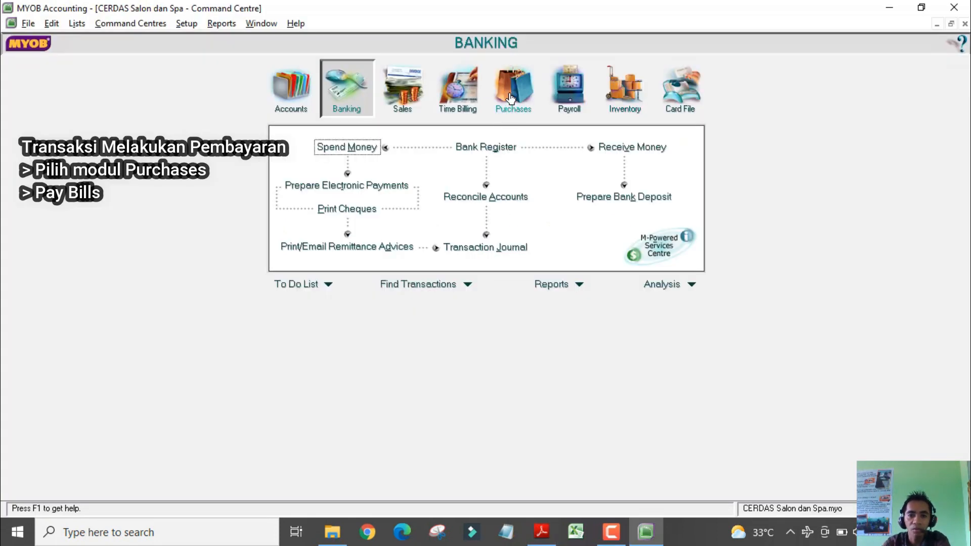
pyautogui.click(512, 91)
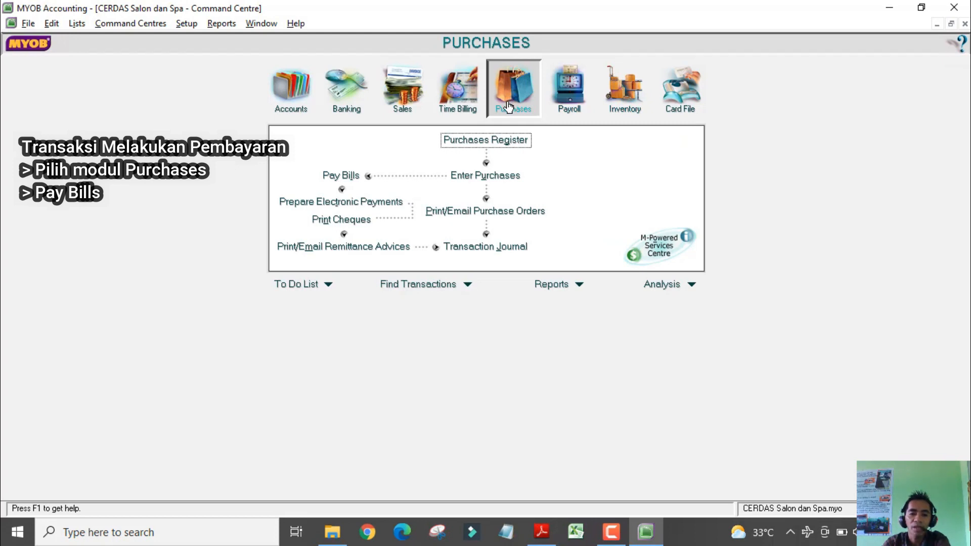
pyautogui.click(339, 178)
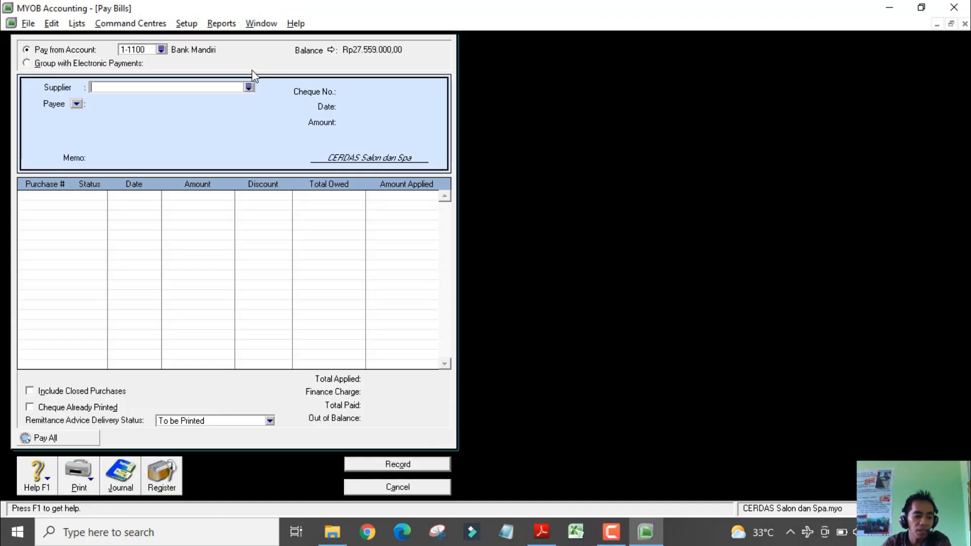
pyautogui.click(249, 88)
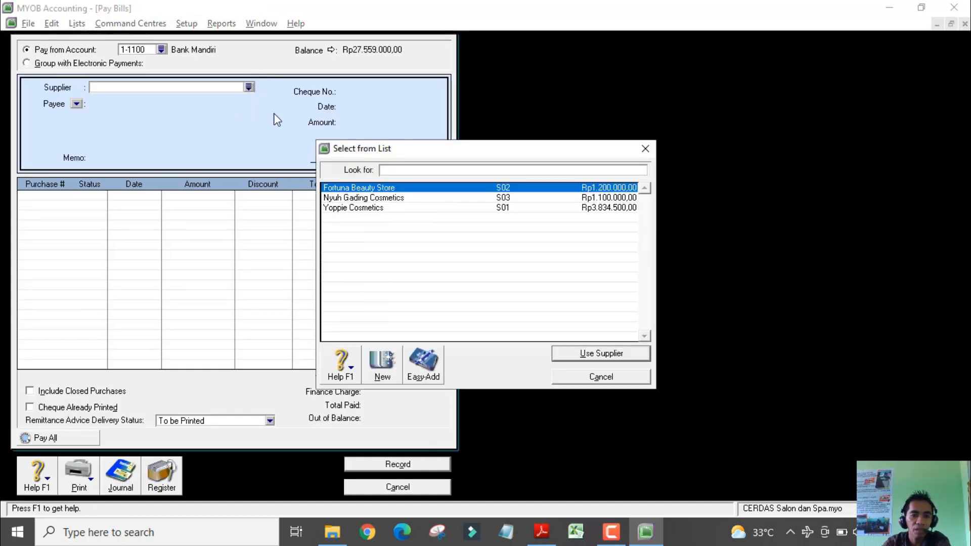
pyautogui.doubleClick(354, 207)
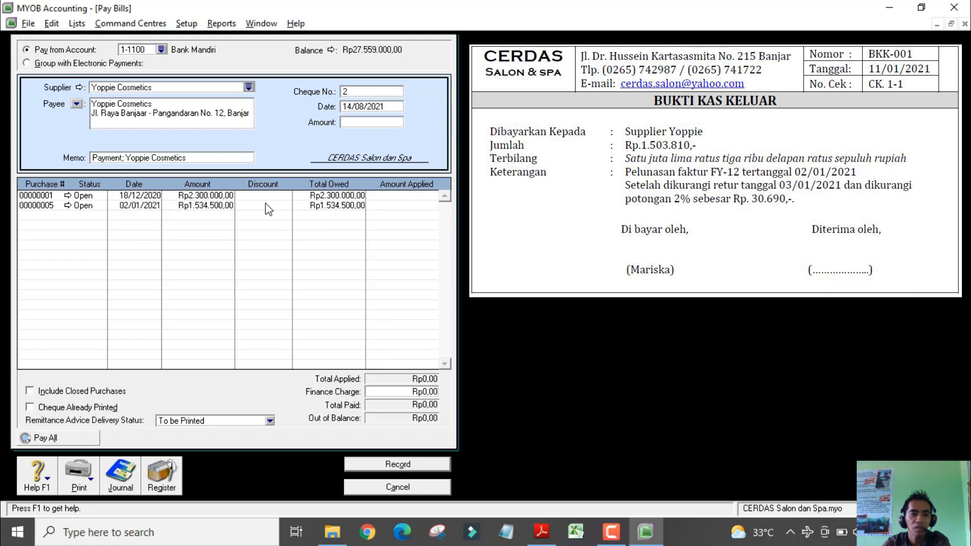
# Set the bill payment's cheque number to BKK-001 and its date to 11/01/2021
pyautogui.click(362, 91)
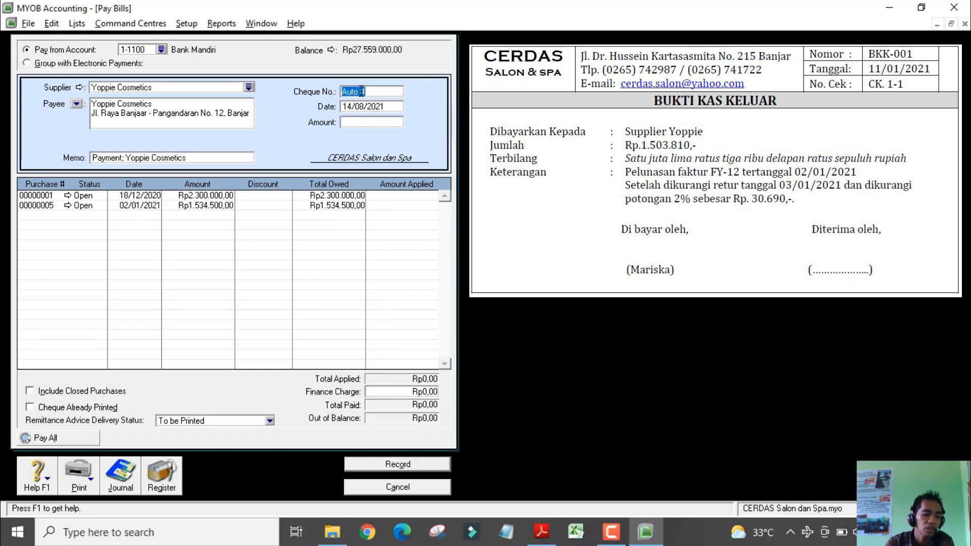
pyautogui.write('BKK')
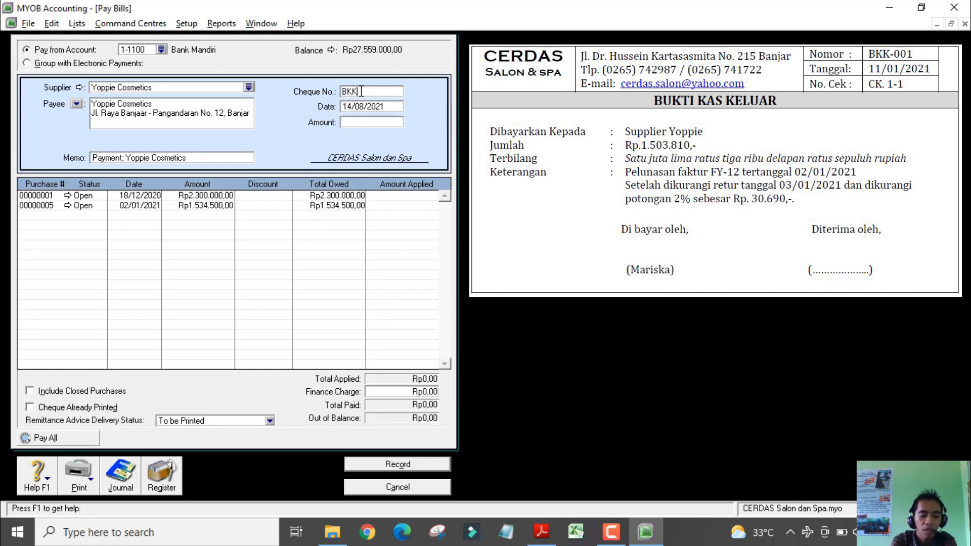
pyautogui.write('-001')
pyautogui.press('Tab')
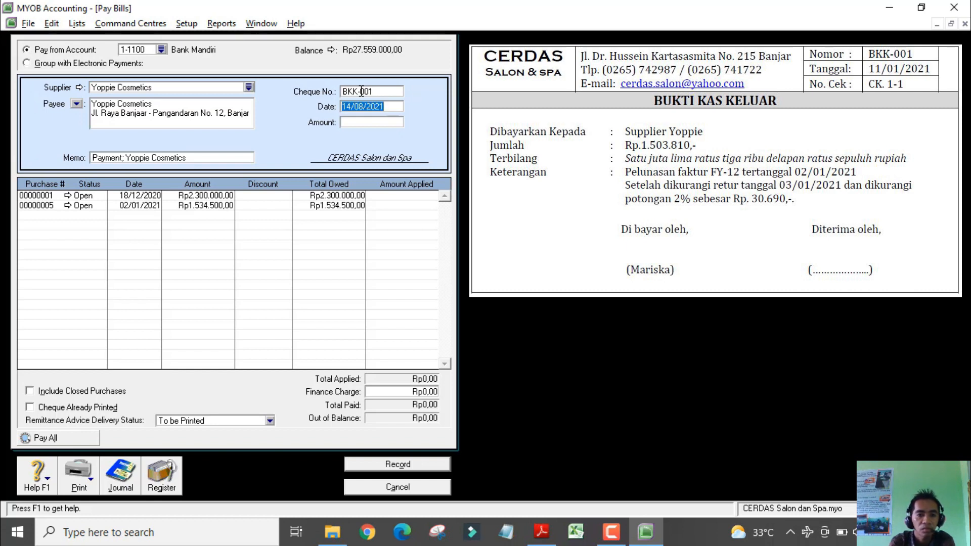
pyautogui.write('11/')
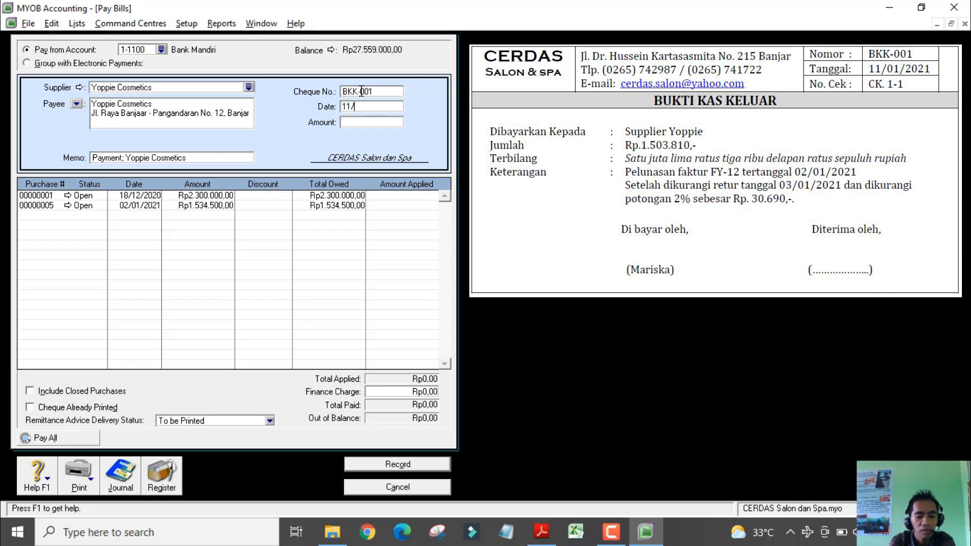
pyautogui.write('01/2021')
pyautogui.press('Tab')
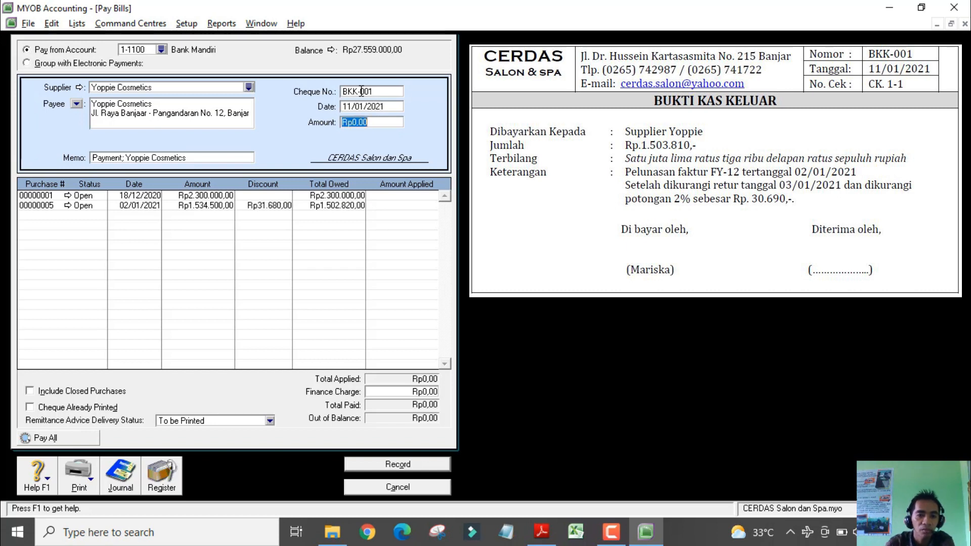
# Set the amount paid to Yoppie Cosmetics to Rp1.503.810
pyautogui.write('1.')
pyautogui.write('50')
pyautogui.write('3')
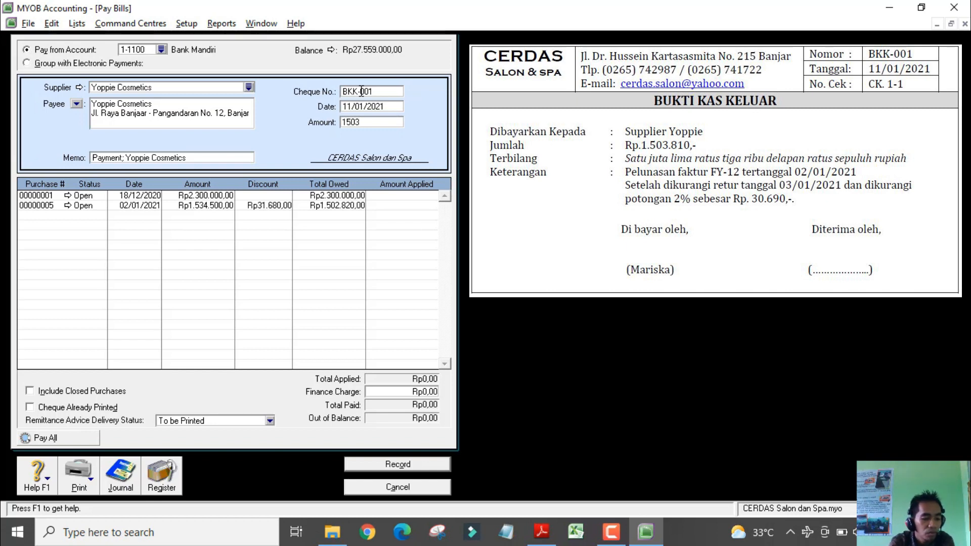
pyautogui.write('.810')
pyautogui.press('Tab')
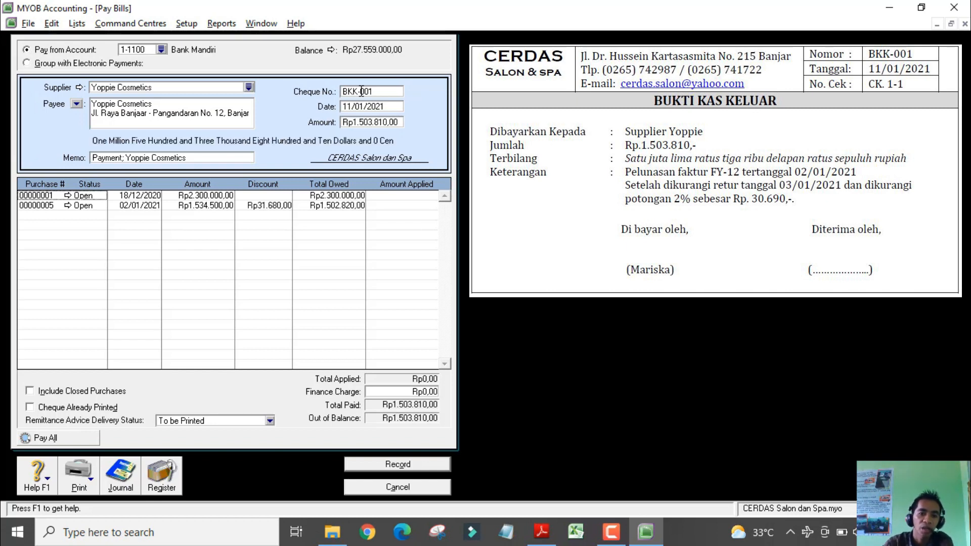
# Change the discount on purchase 00000005 dated 02/01/2021 to Rp30.690
pyautogui.click(277, 205)
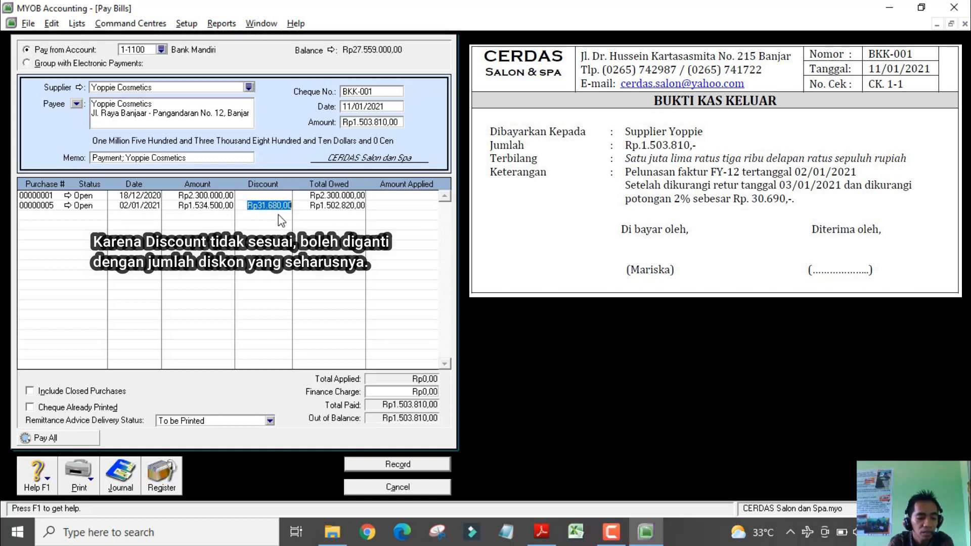
pyautogui.write('30.')
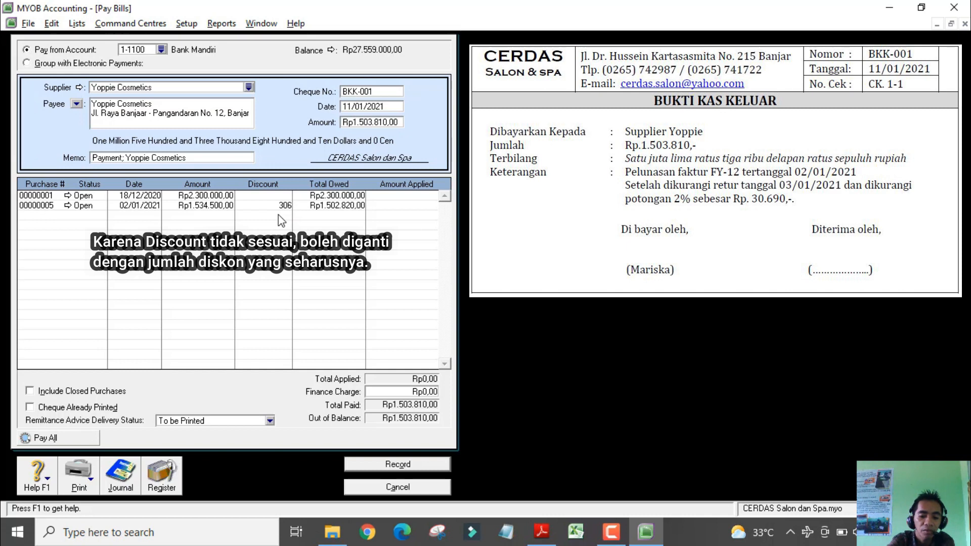
pyautogui.write('690')
pyautogui.press('Tab')
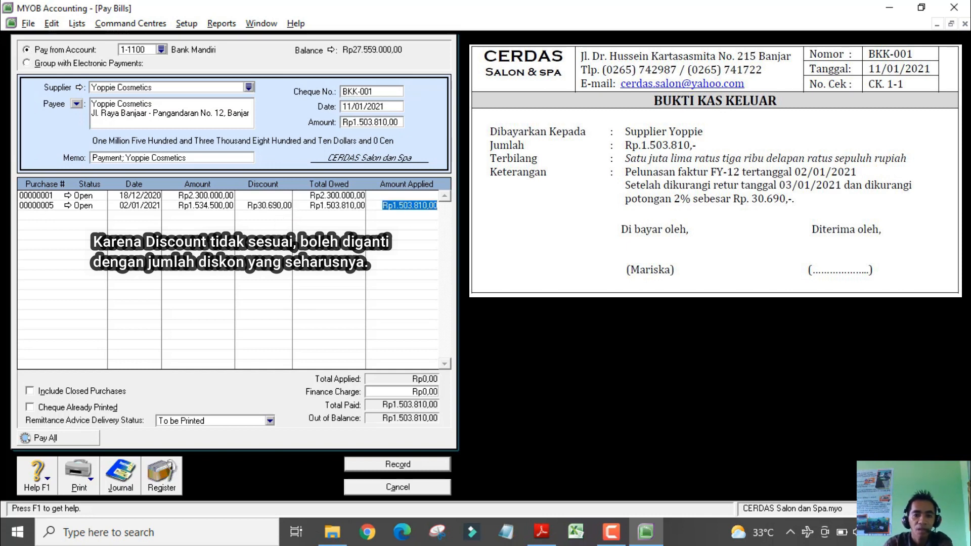
# Apply Rp1.503.810 to purchase 00000005 and open the recap of the bill payment
pyautogui.click(414, 207)
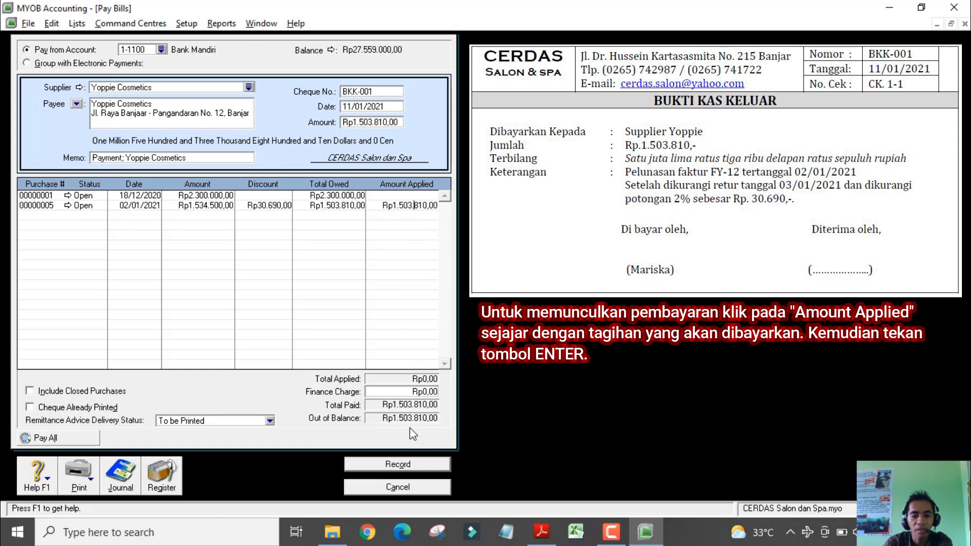
pyautogui.press('Return')
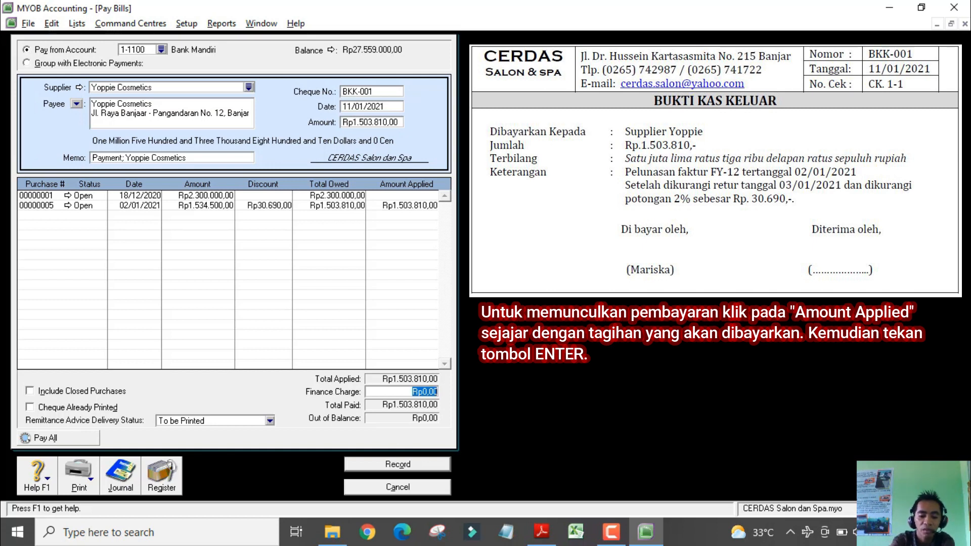
pyautogui.hotkey('ctrl', 'r')
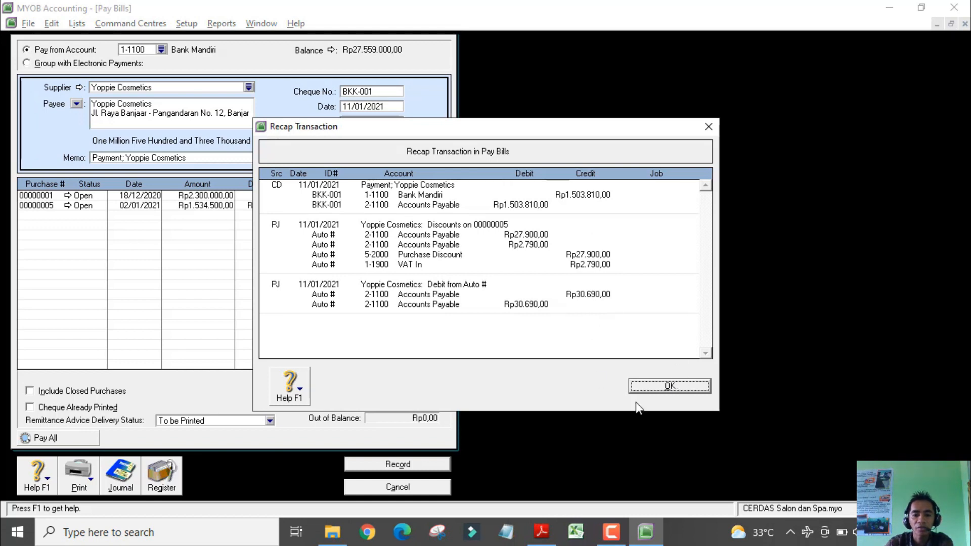
# Record payment BKK-001 to Yoppie Cosmetics without printing the debit purchase order, and leave the bill payment form
pyautogui.click(677, 388)
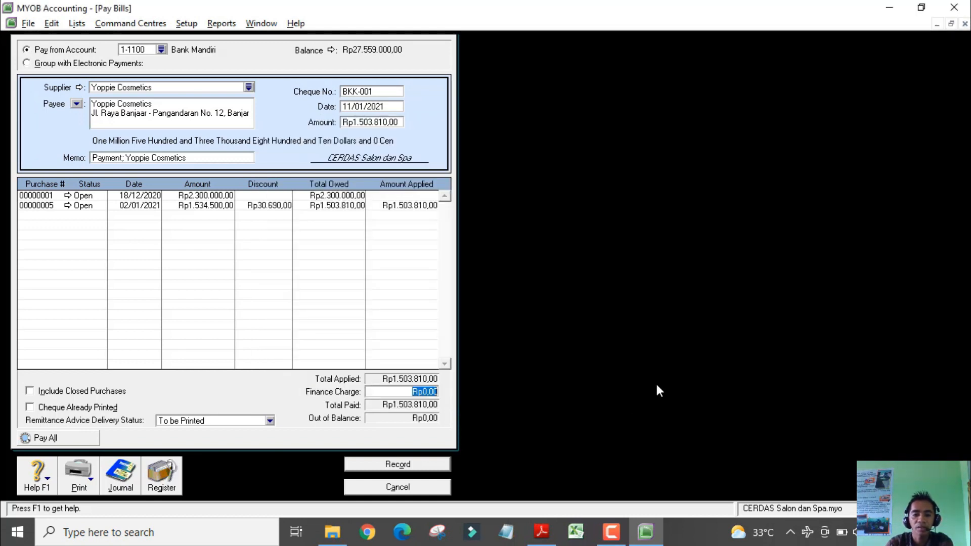
pyautogui.click(427, 466)
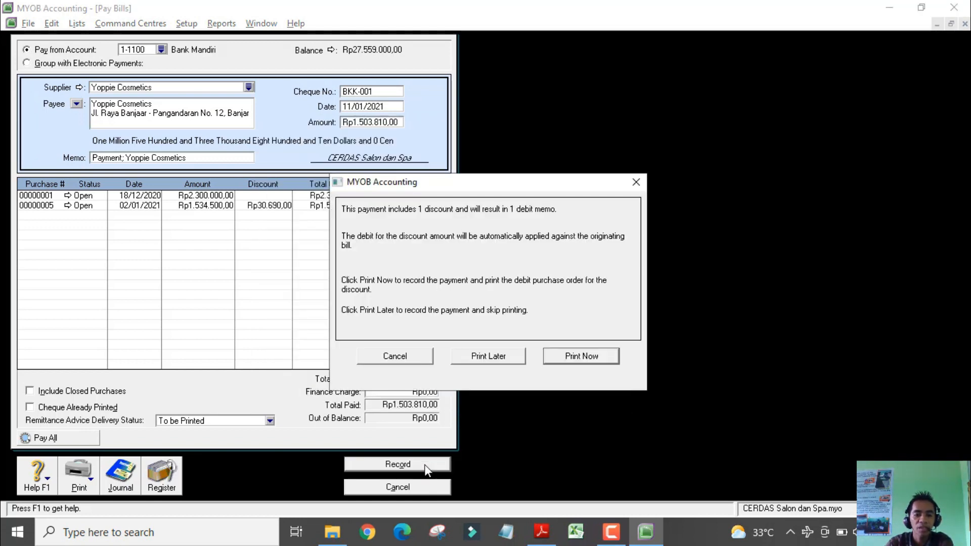
pyautogui.click(492, 358)
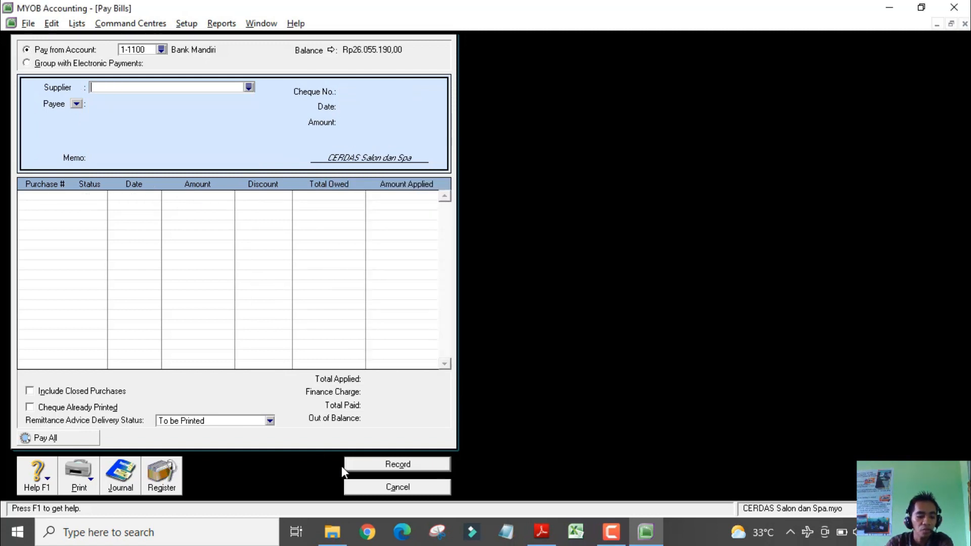
pyautogui.click(414, 491)
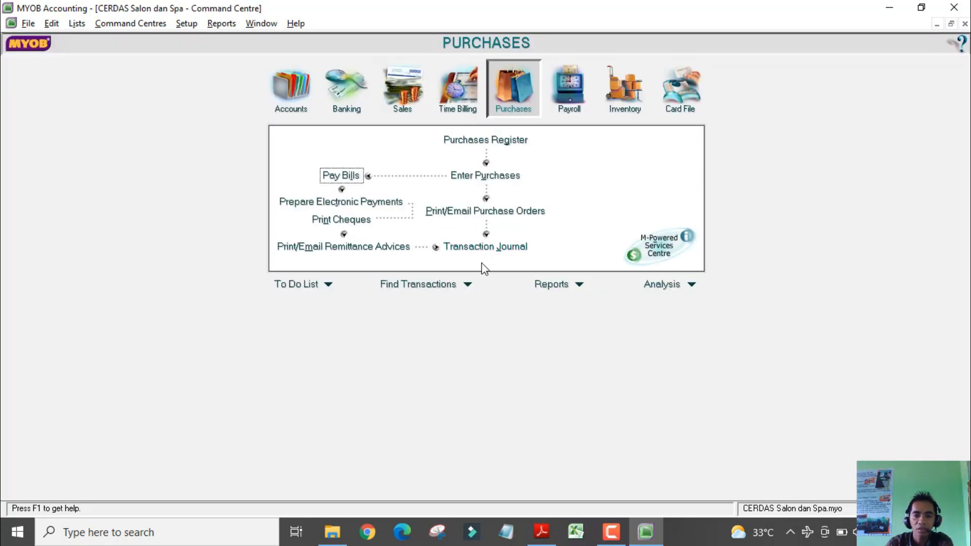
# Open the purchases transaction journal and set its date range from 01/01/2021 to 31/01/2021
pyautogui.click(485, 248)
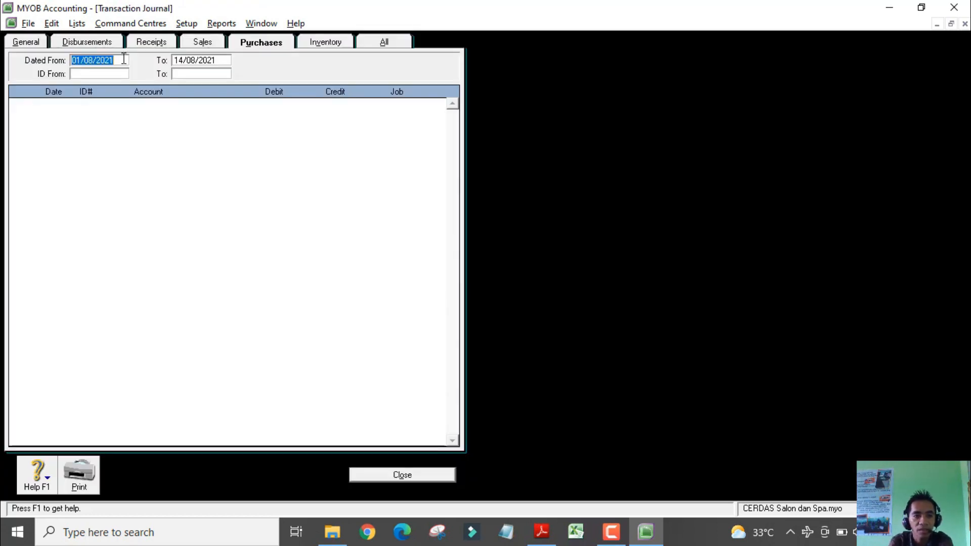
pyautogui.write('1/0')
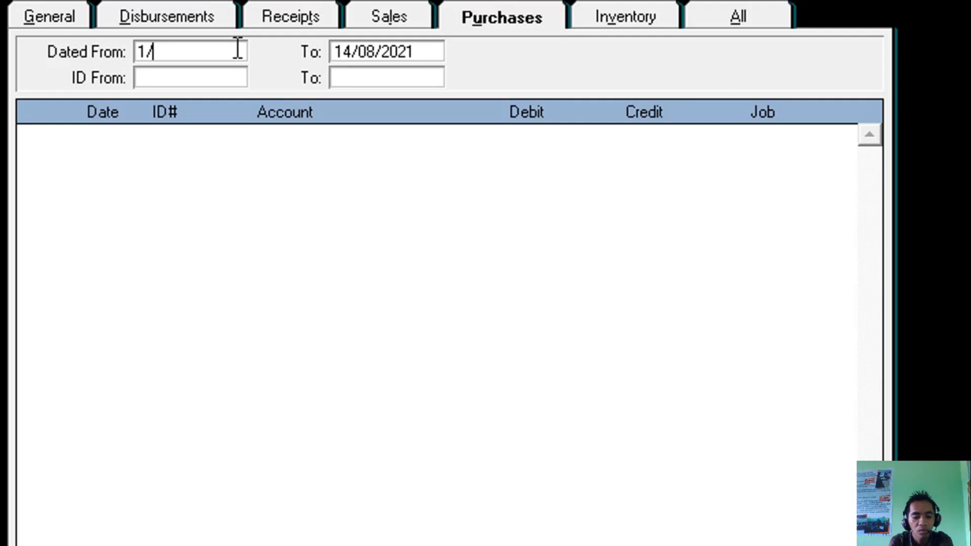
pyautogui.write('1/2021')
pyautogui.press('Tab')
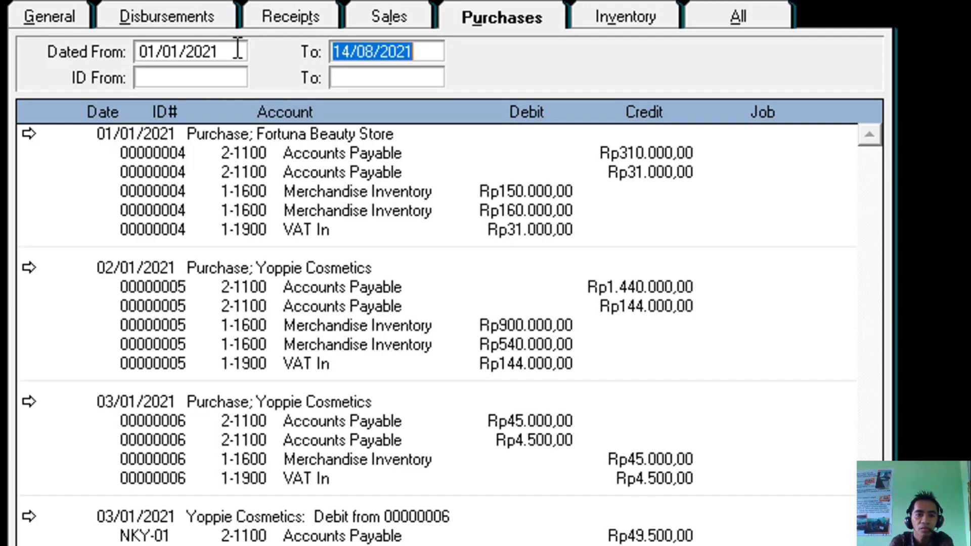
pyautogui.write('31/7/')
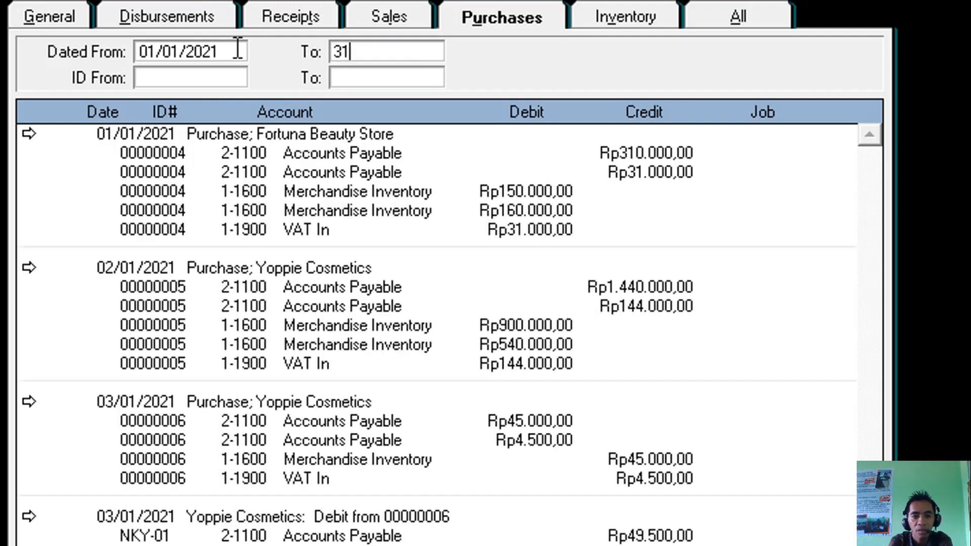
pyautogui.press('BackSpace')
pyautogui.press('BackSpace')
pyautogui.write('1/2021')
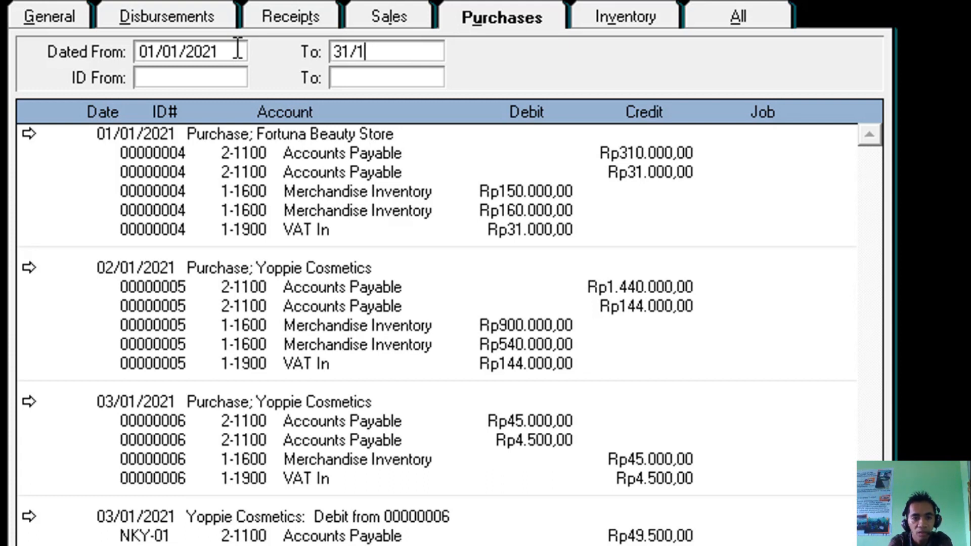
pyautogui.press('Tab')
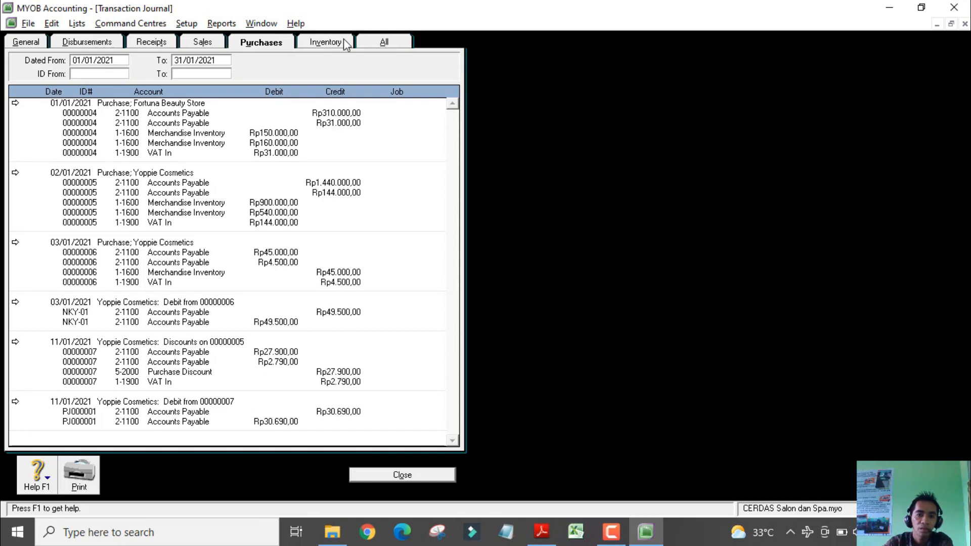
# Show the journal entries of all types and open the Yoppie Cosmetics discount entry on purchase 00000005 dated 11/01/2021
pyautogui.click(384, 41)
pyautogui.scroll(-4, 260, 230)
pyautogui.scroll(-6, 261, 230)
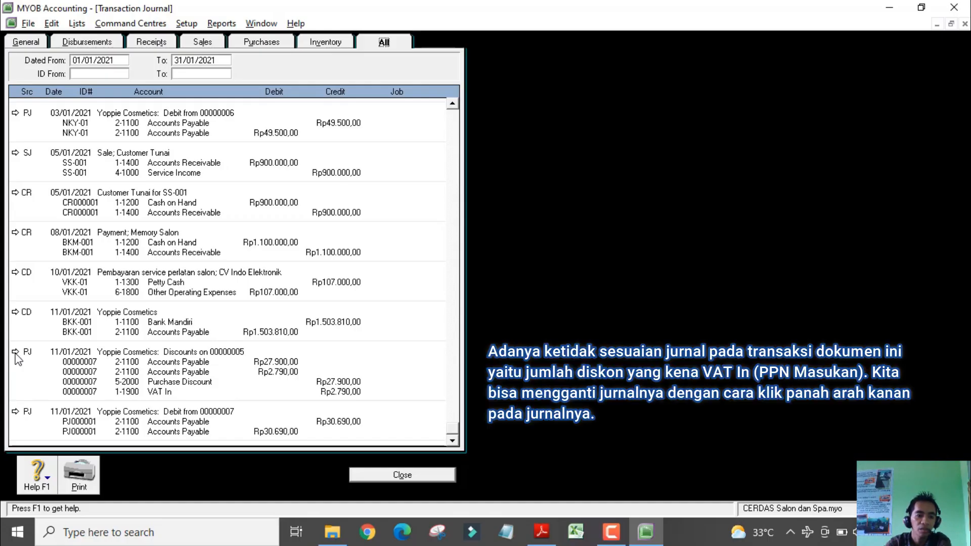
pyautogui.click(15, 352)
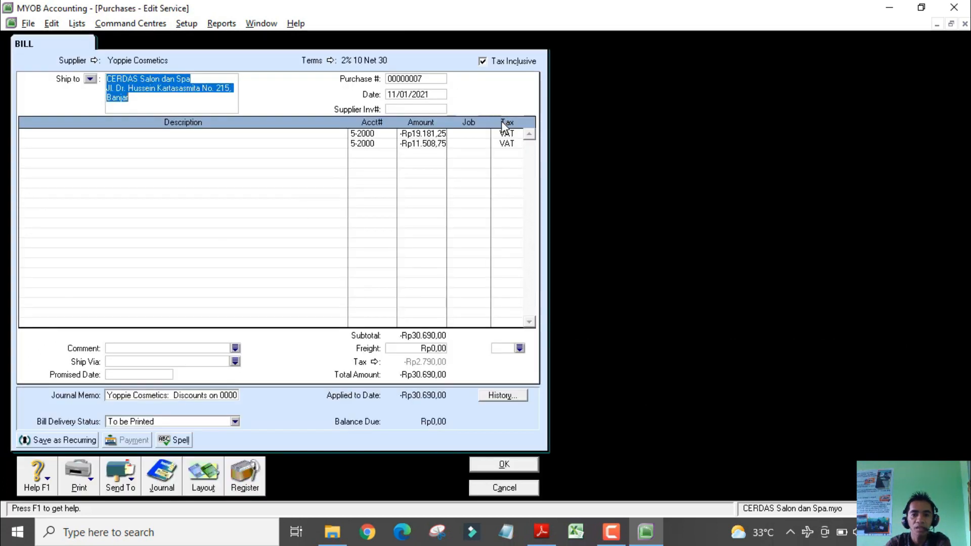
# Set the tax code of both 5-2000 discount lines to N-T, save the bill and close the transaction journal
pyautogui.click(511, 135)
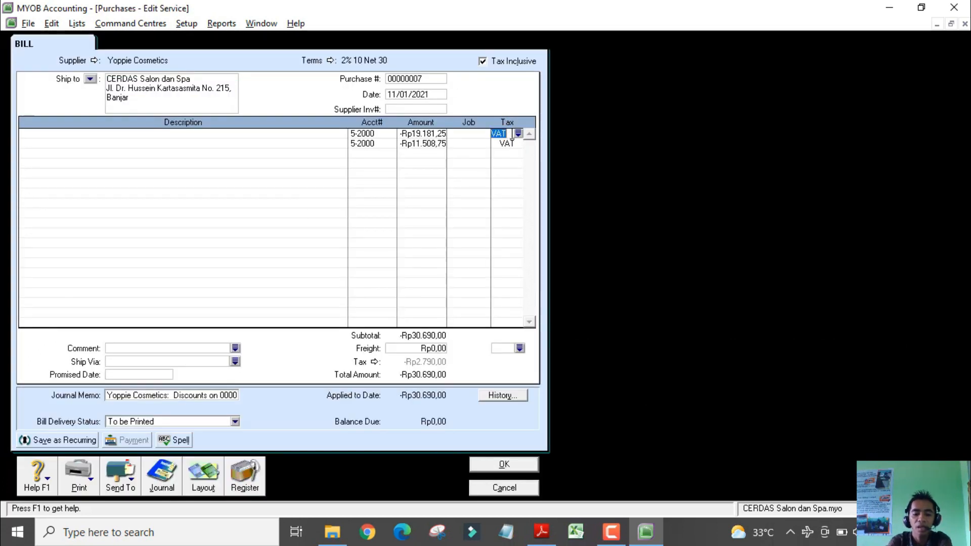
pyautogui.write('NT')
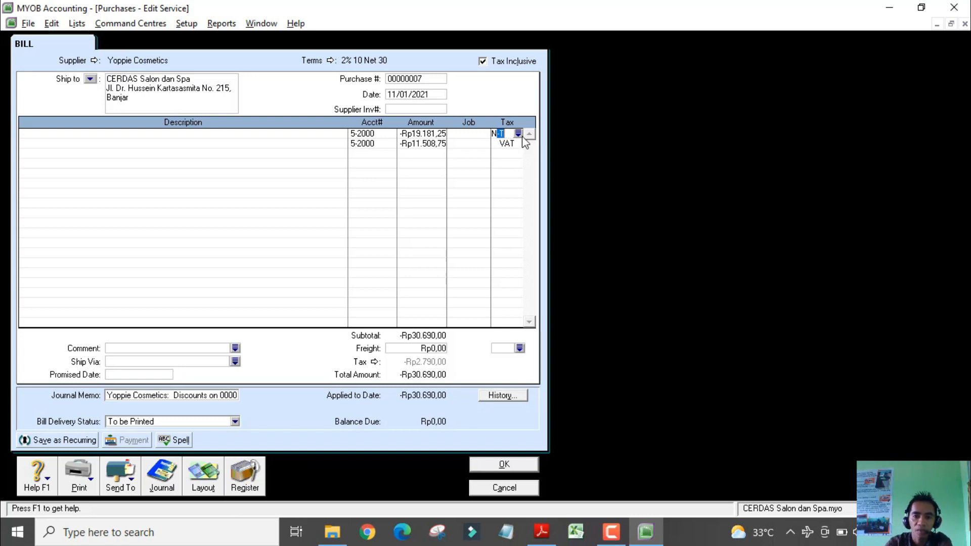
pyautogui.press('Down')
pyautogui.write('N')
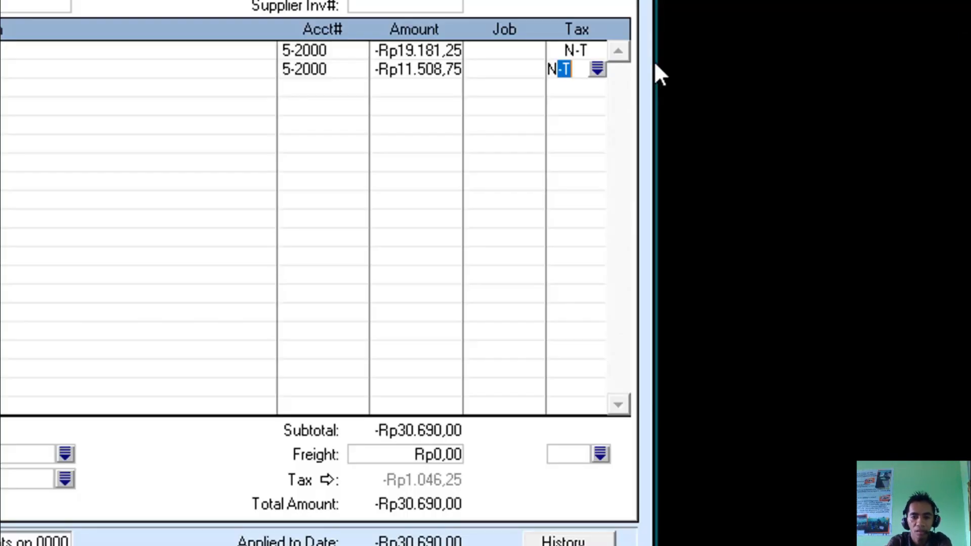
pyautogui.press('Tab')
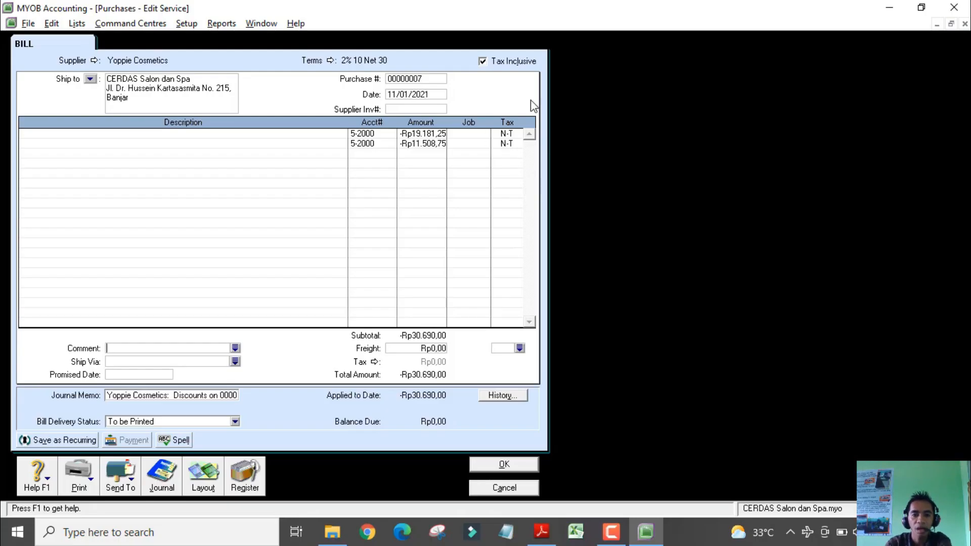
pyautogui.click(512, 465)
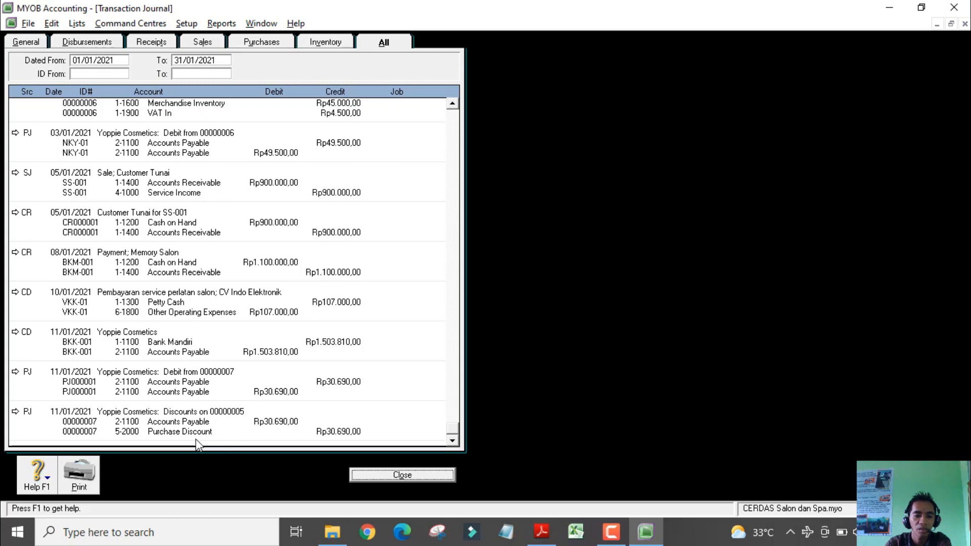
pyautogui.click(389, 475)
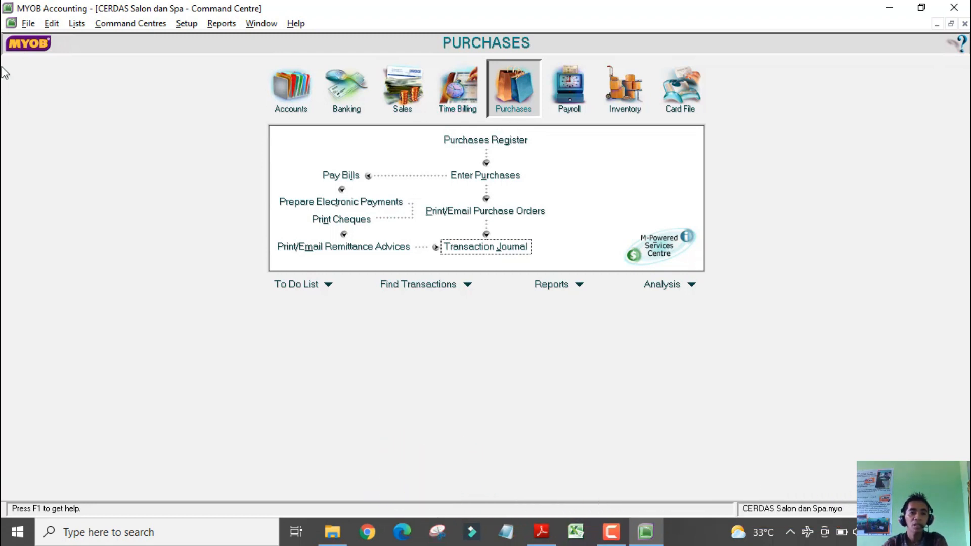
pyautogui.click(28, 23)
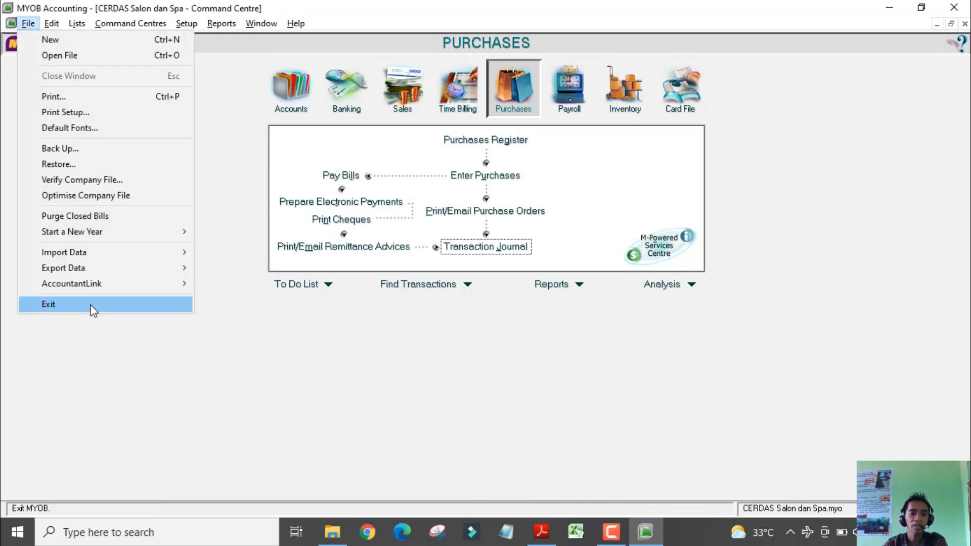
pyautogui.click(230, 230)
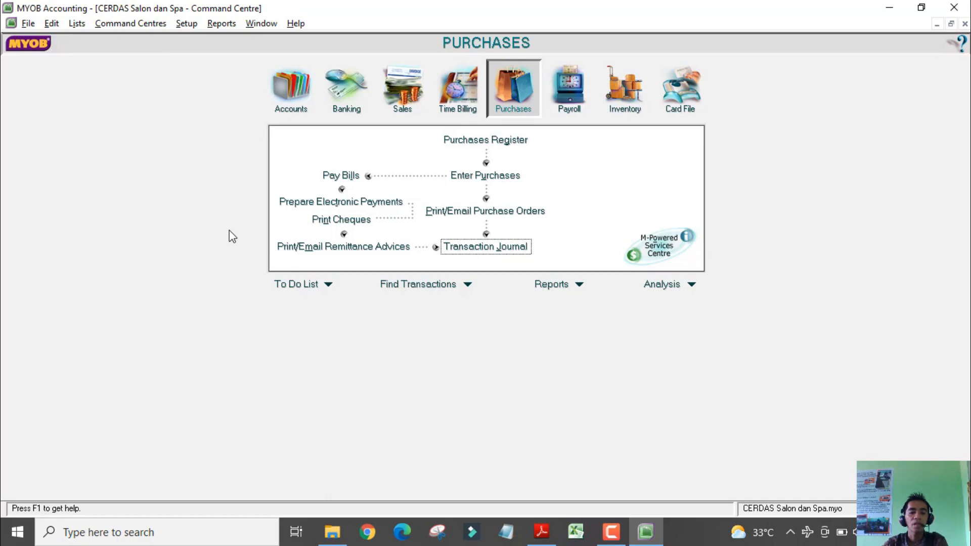